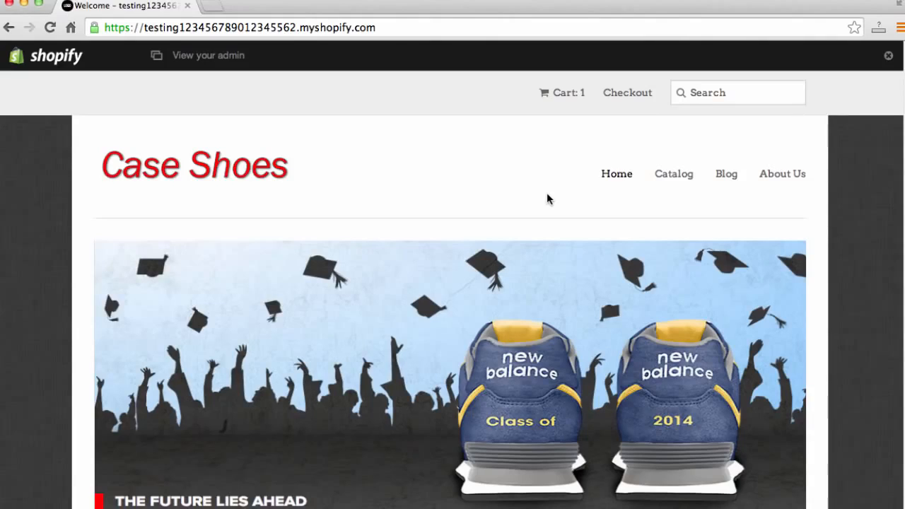
# - Scroll through the Case Shoes storefront home page to review its banner, featured shoes and welcome text
pyautogui.scroll(-1, 836, 210)
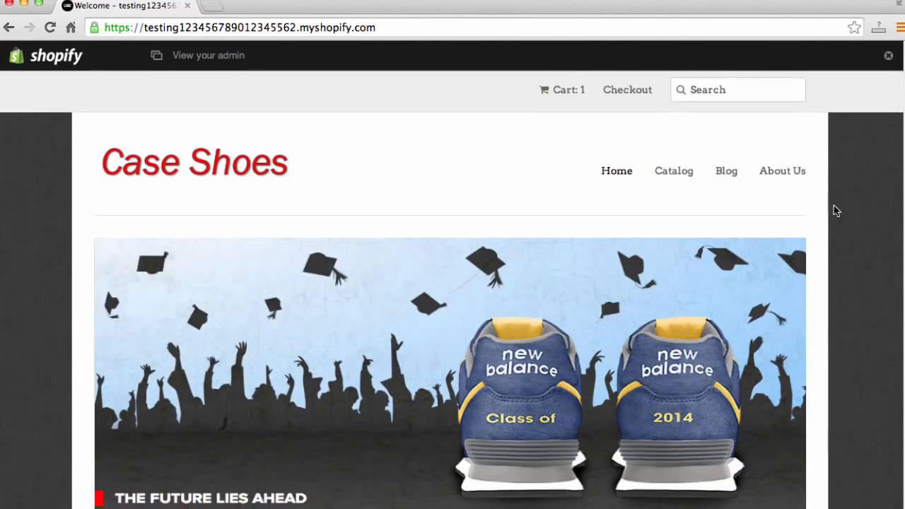
pyautogui.scroll(1, 836, 210)
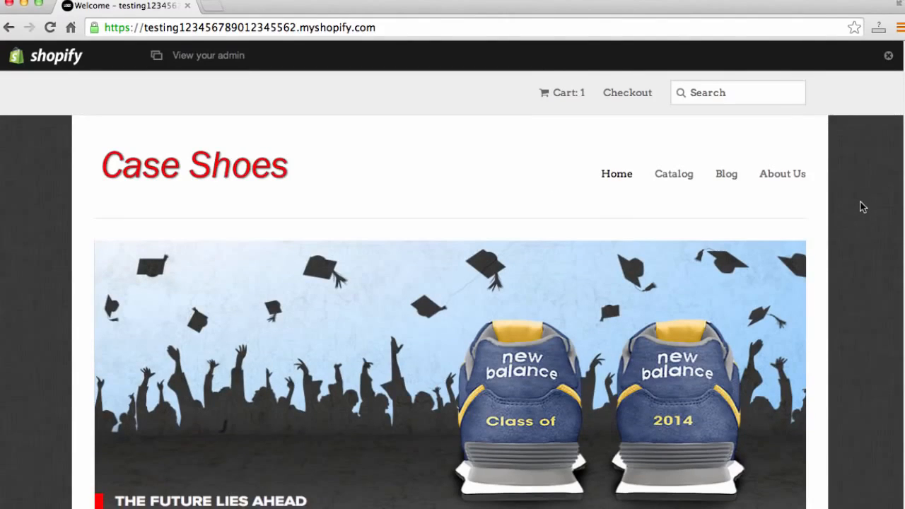
pyautogui.scroll(-1, 862, 206)
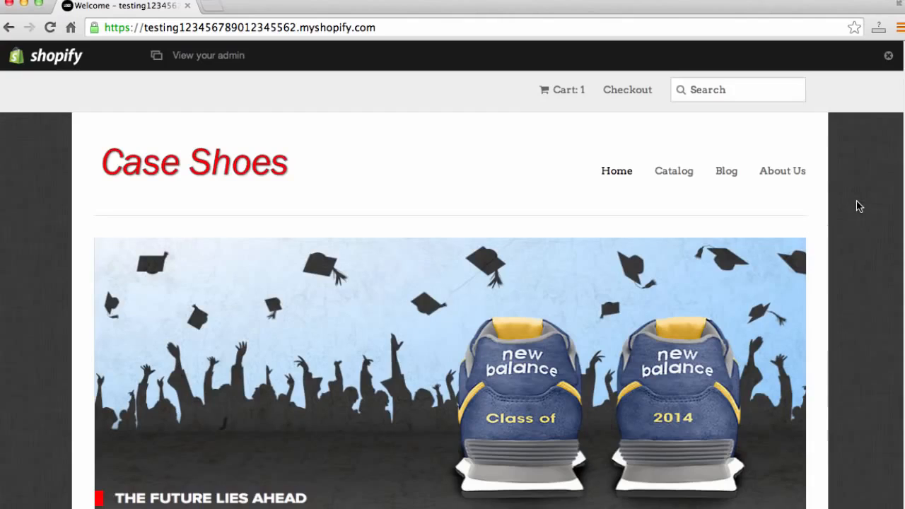
pyautogui.scroll(-3, 856, 205)
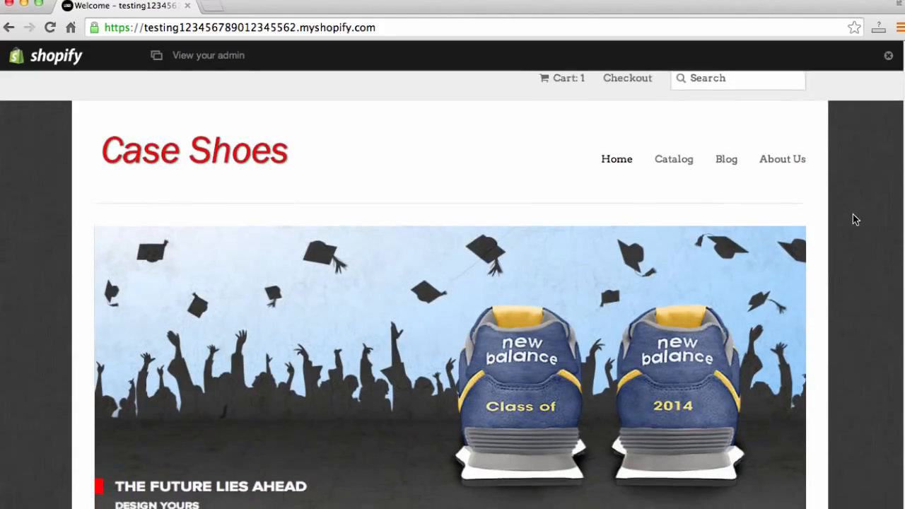
pyautogui.scroll(2, 853, 216)
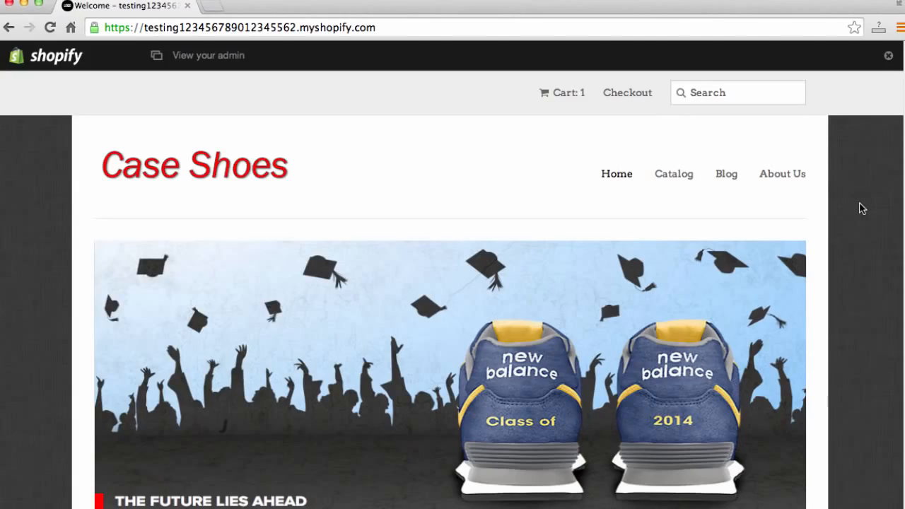
pyautogui.scroll(-1, 882, 235)
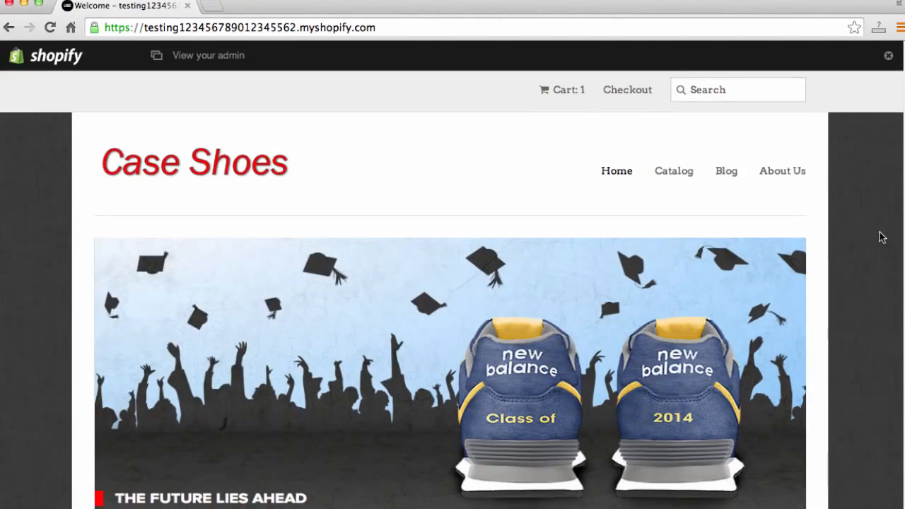
pyautogui.scroll(-2, 864, 239)
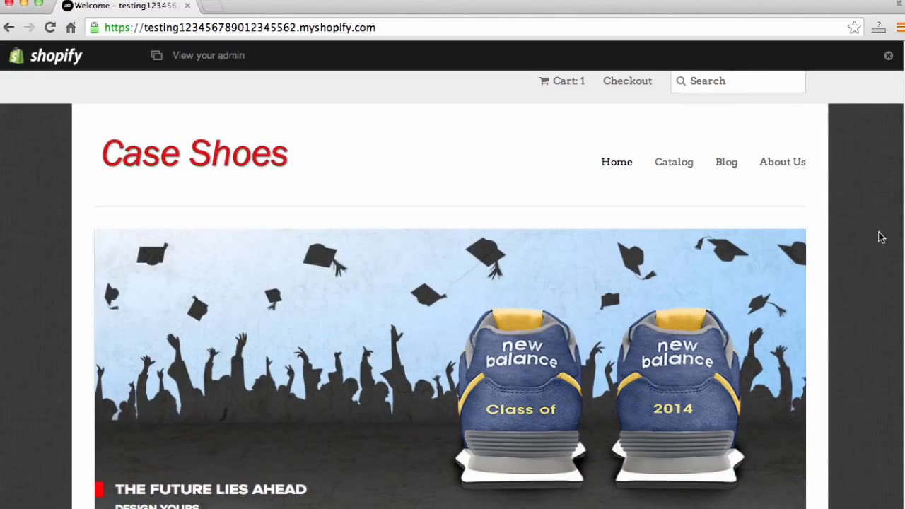
pyautogui.scroll(-1, 862, 243)
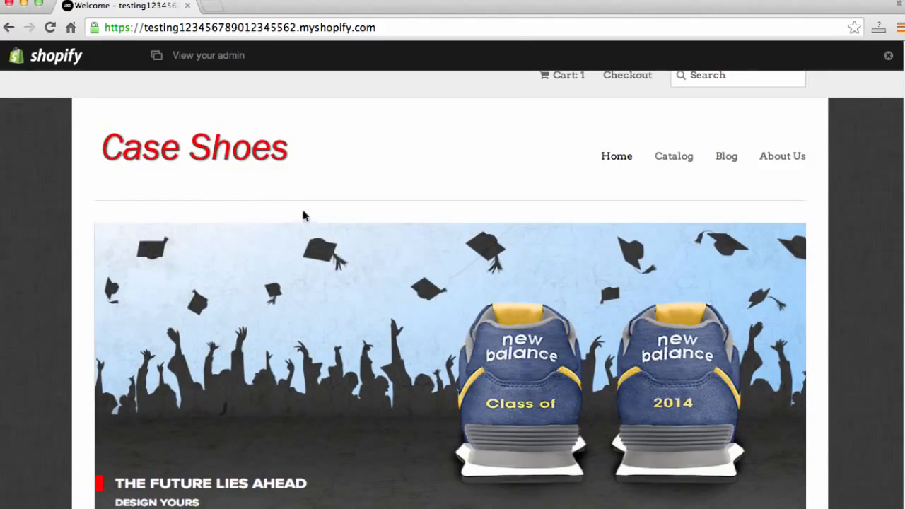
pyautogui.scroll(-1, 282, 206)
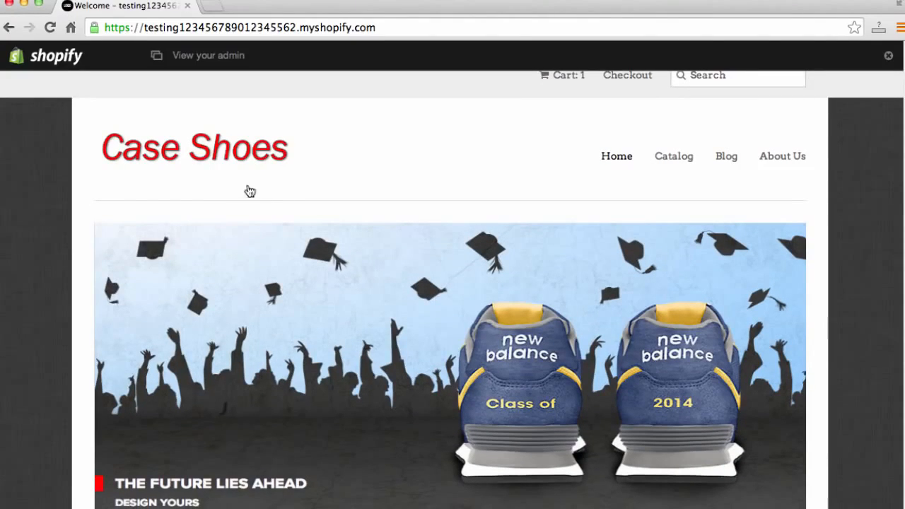
pyautogui.scroll(-3, 337, 261)
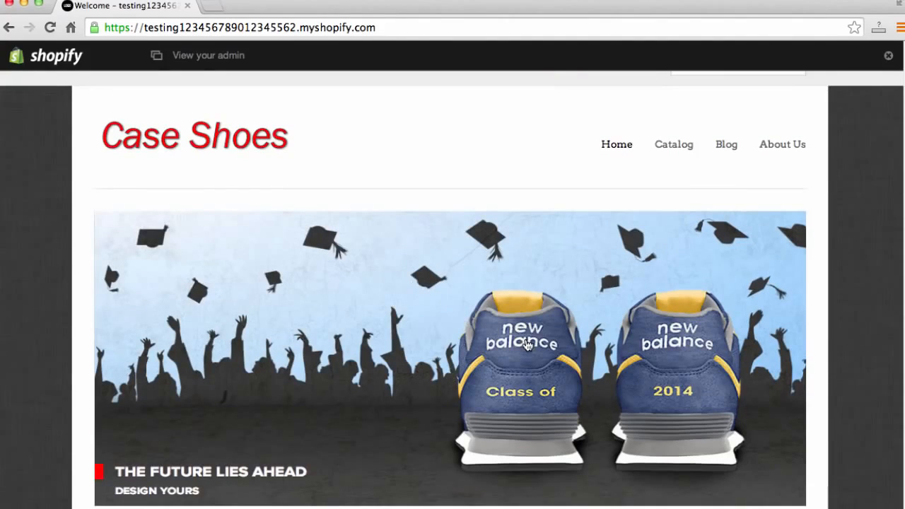
pyautogui.scroll(-1, 537, 362)
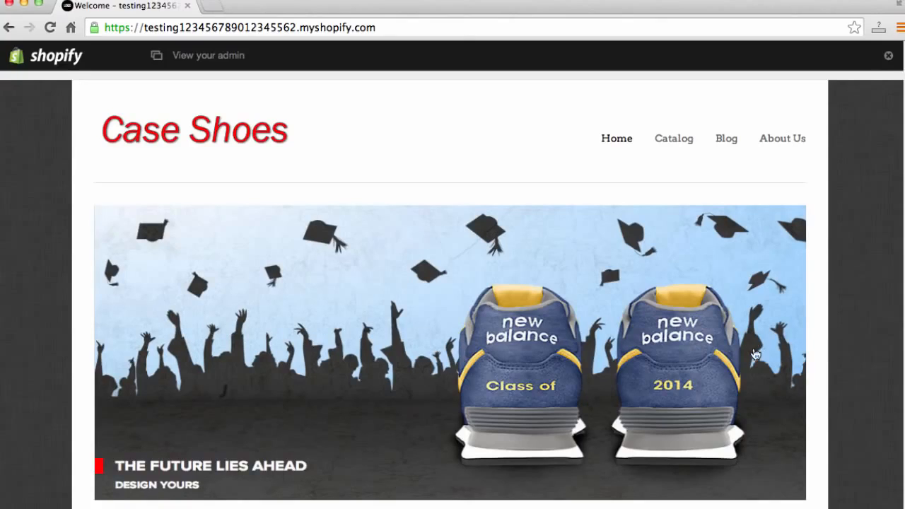
pyautogui.scroll(-5, 700, 364)
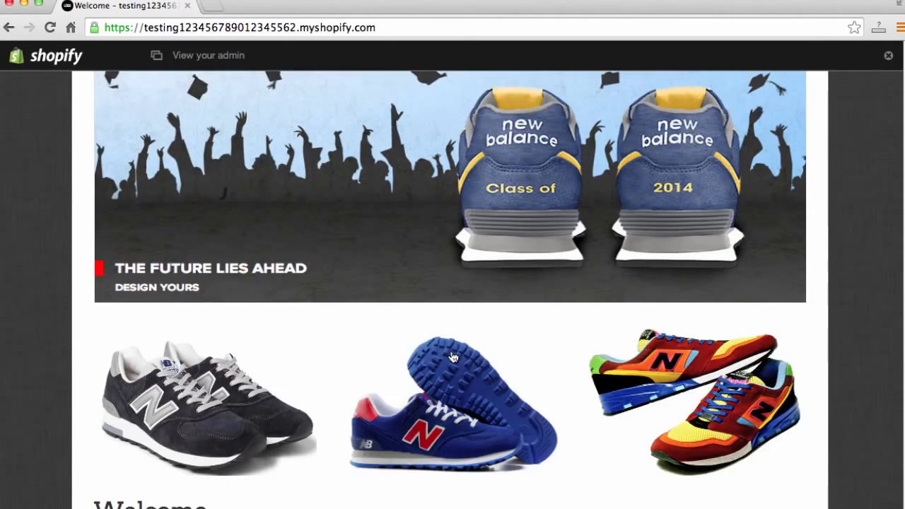
pyautogui.scroll(-1, 410, 397)
pyautogui.scroll(-4, 410, 398)
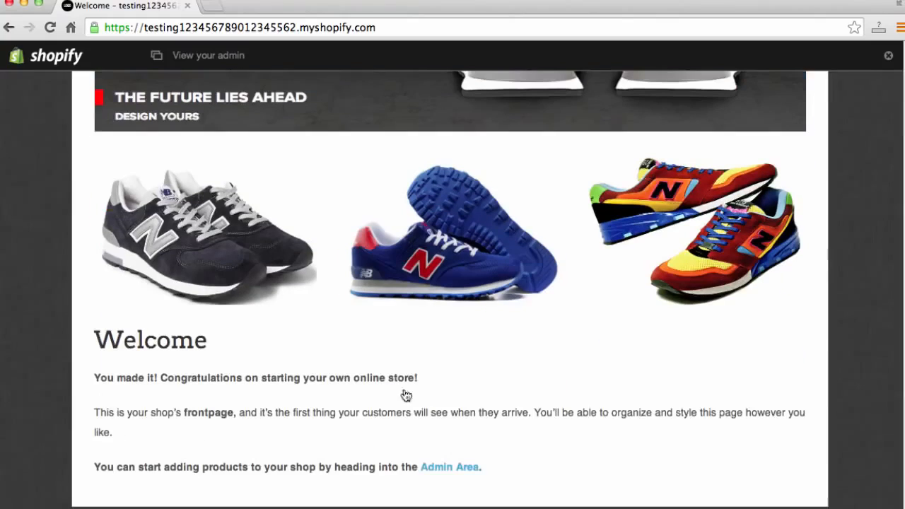
# - Open the Blue New Balance product page from the catalog and scroll through its details
pyautogui.click(185, 232)
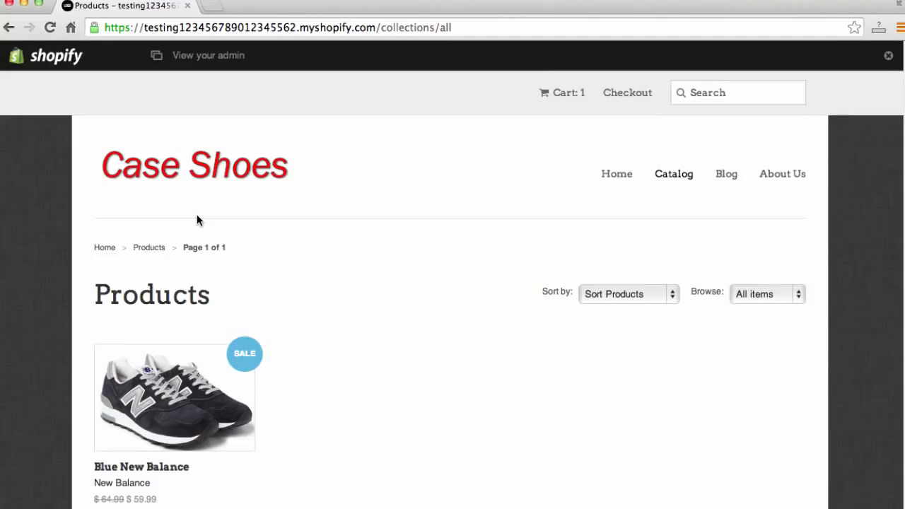
pyautogui.click(193, 387)
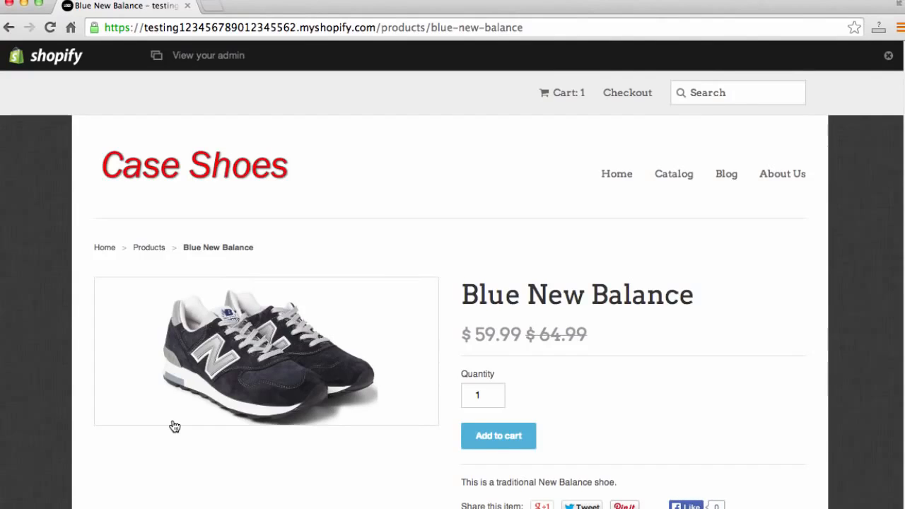
pyautogui.scroll(-1, 201, 309)
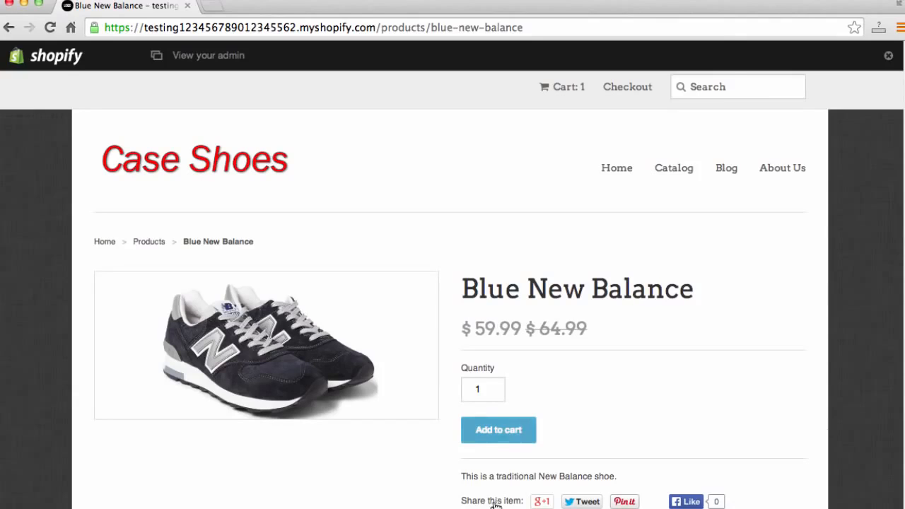
pyautogui.scroll(-3, 614, 350)
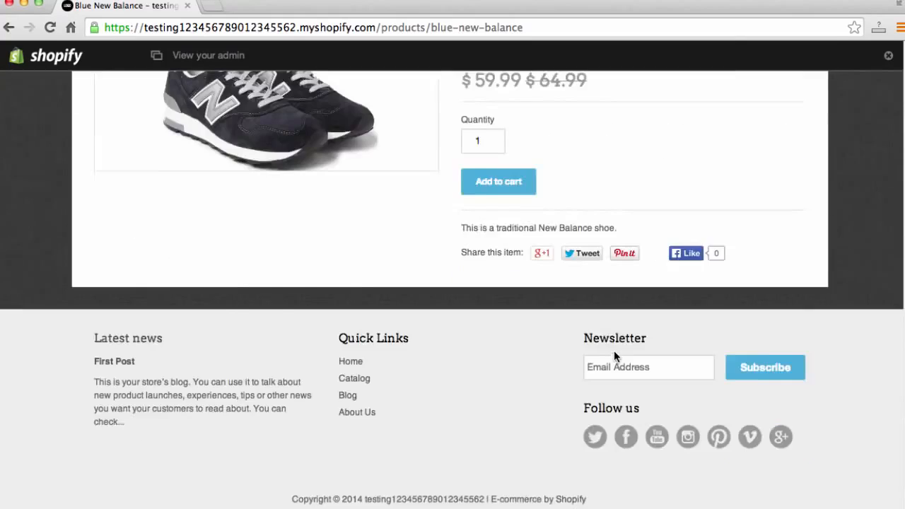
pyautogui.scroll(3, 614, 350)
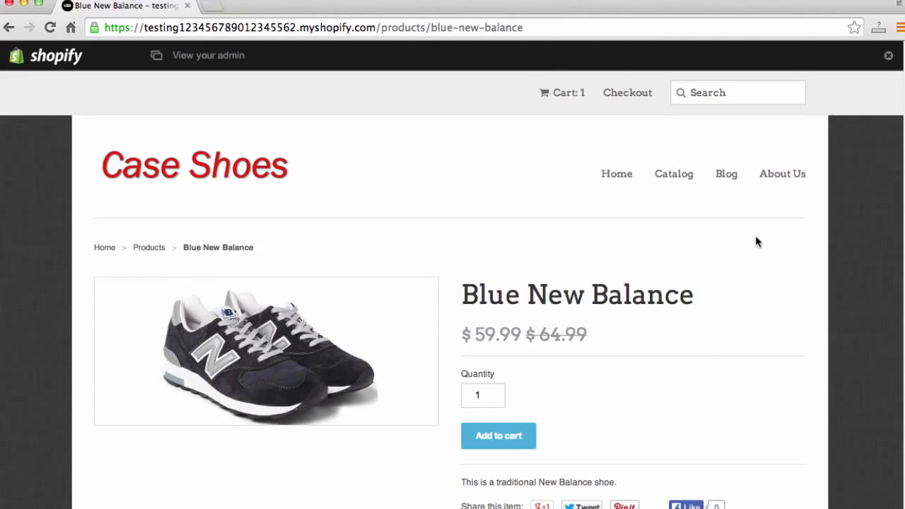
# - Open the About Us page and highlight its list of suggested topics
pyautogui.click(778, 183)
pyautogui.scroll(-1, 774, 188)
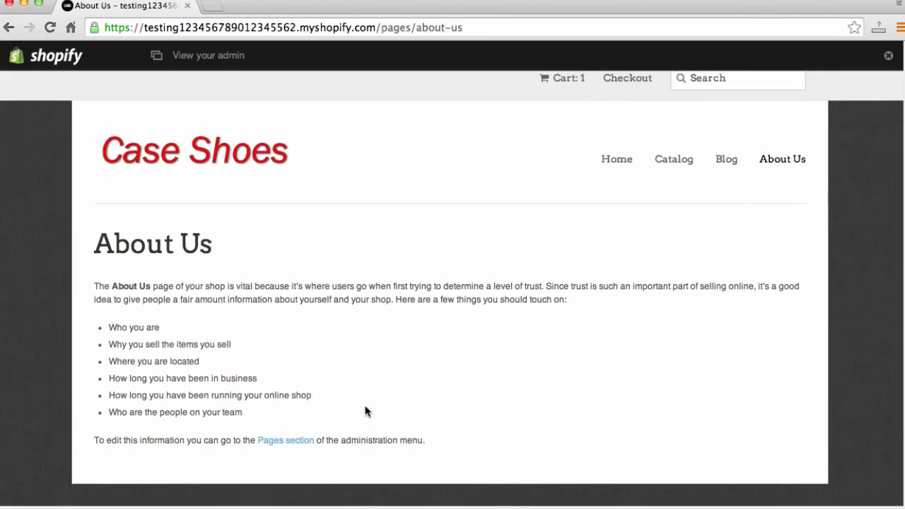
pyautogui.moveTo(262, 427); pyautogui.dragTo(123, 314)
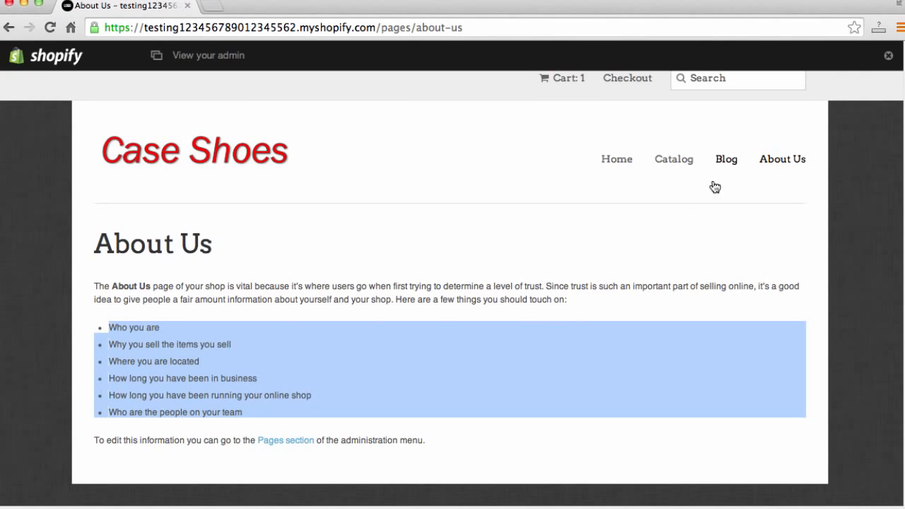
# - Open the Blog news page, scroll it, and return to the store's home page
pyautogui.click(726, 159)
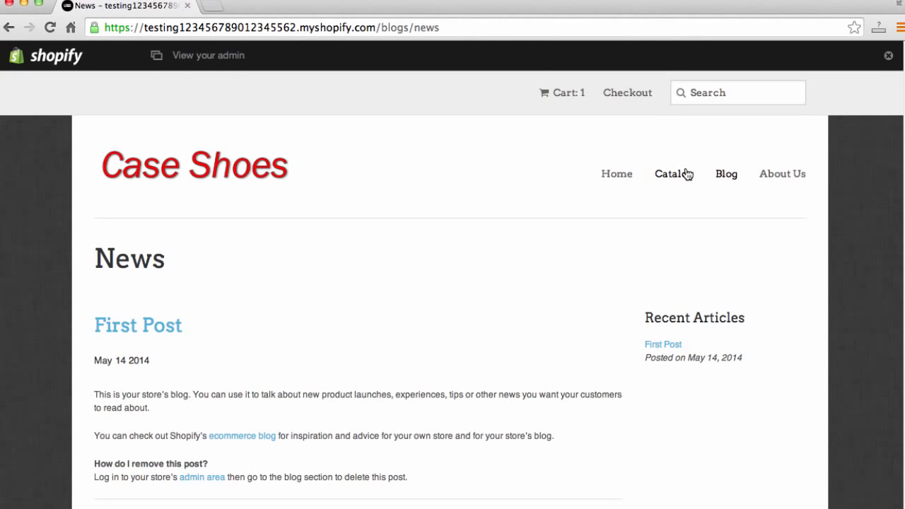
pyautogui.scroll(-5, 651, 204)
pyautogui.scroll(5, 650, 205)
pyautogui.click(205, 162)
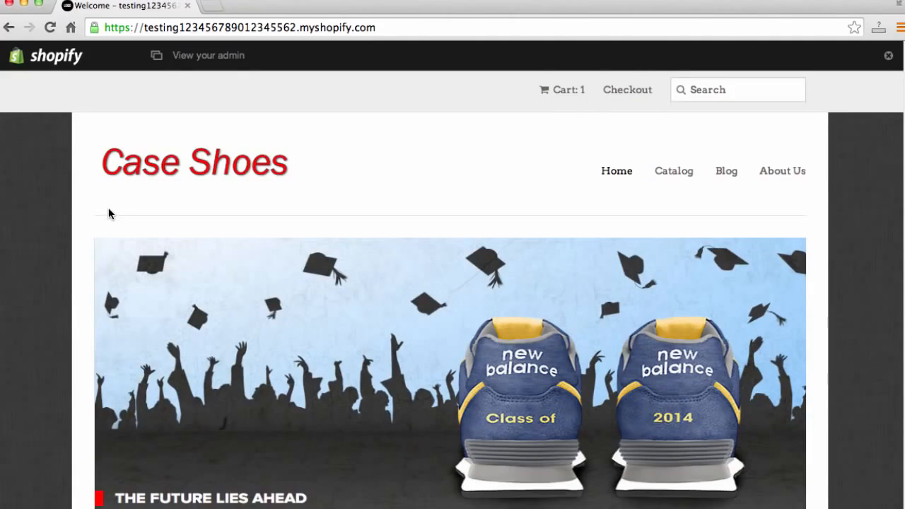
# - Open a new browser tab and go to shopify.com
pyautogui.click(213, 7)
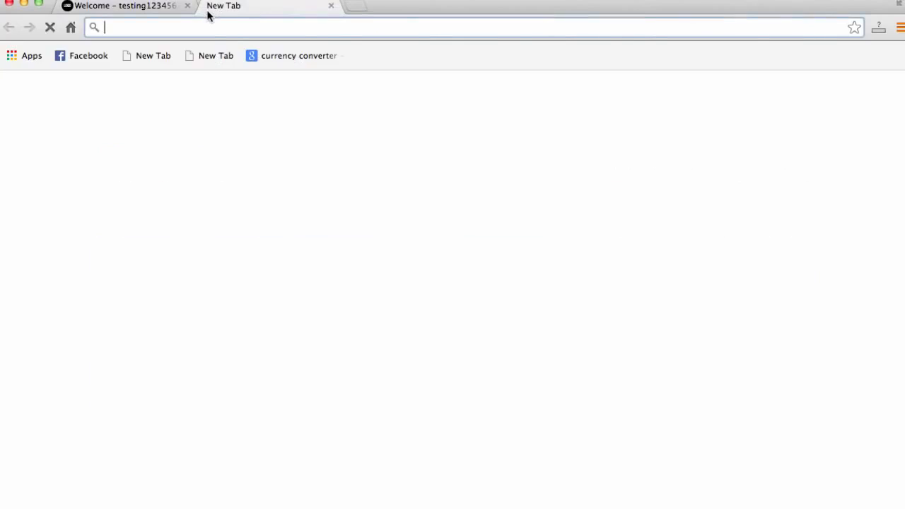
pyautogui.write('shopi')
pyautogui.press('Return')
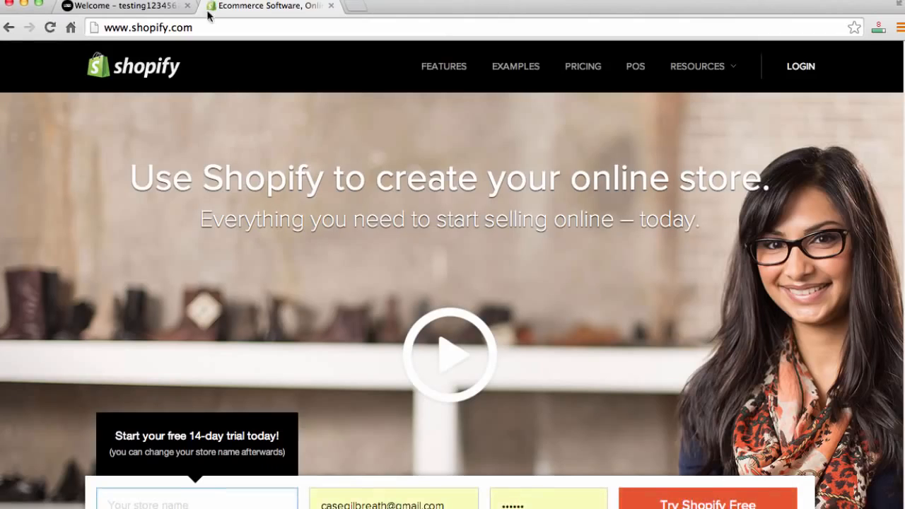
pyautogui.scroll(-2, 181, 128)
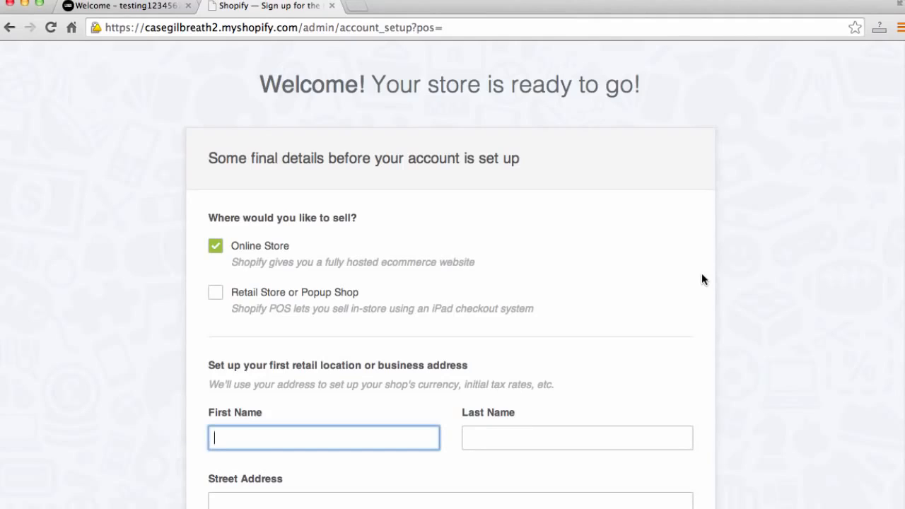
# - Enter the owner's first name and last name in the account setup form
pyautogui.scroll(-2, 691, 276)
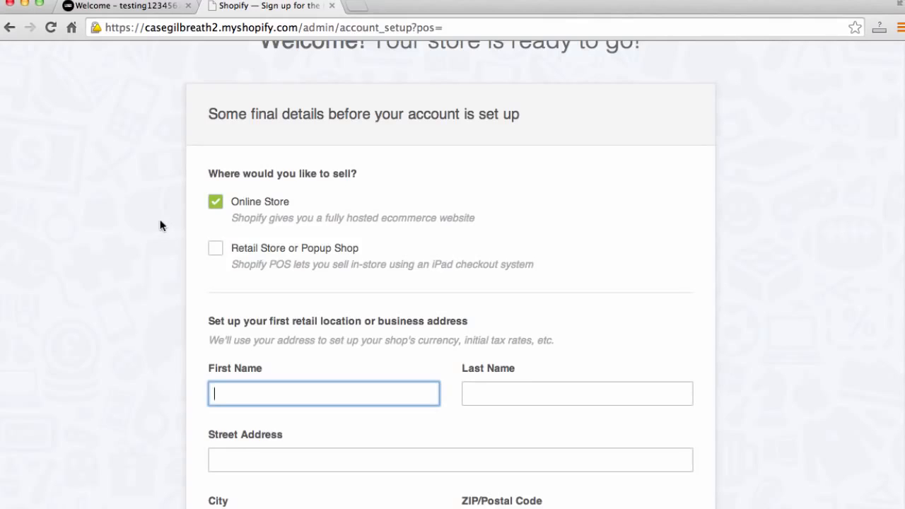
pyautogui.scroll(-1, 157, 239)
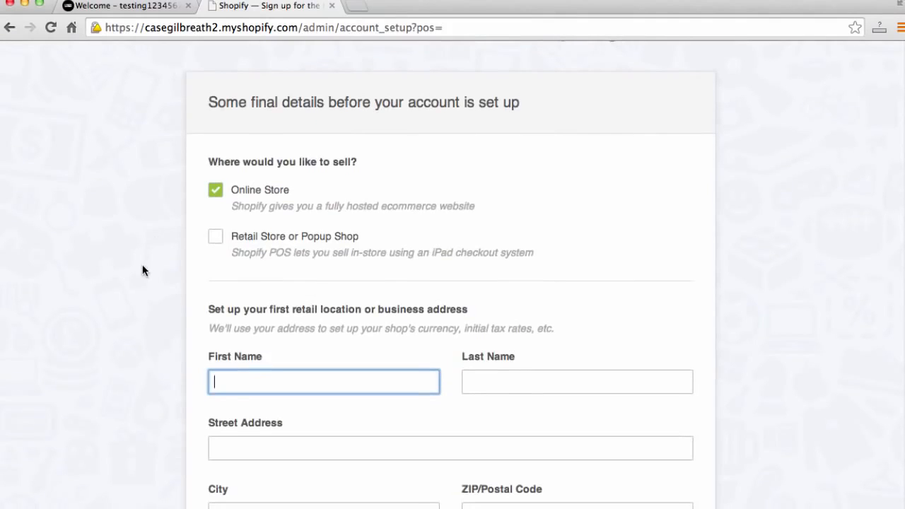
pyautogui.scroll(-1, 140, 257)
pyautogui.scroll(-3, 140, 257)
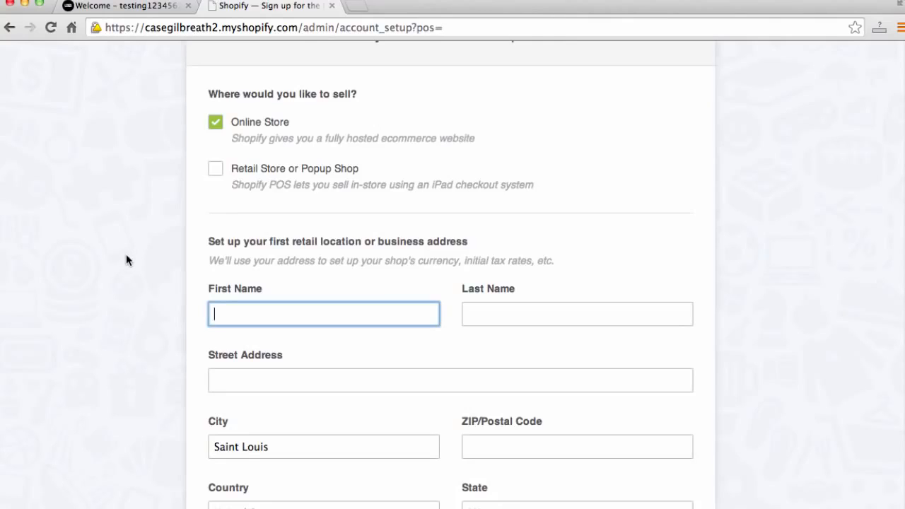
pyautogui.write('Case')
pyautogui.press('Tab')
pyautogui.write('Gilbrea')
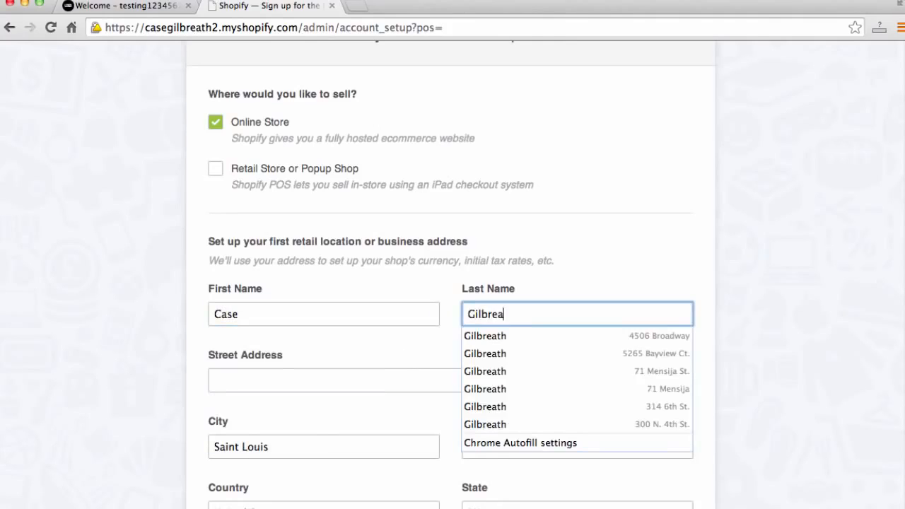
pyautogui.write('th')
pyautogui.press('Tab')
# - Fill in the street address by choosing the browser's saved address suggestion
pyautogui.write('300')
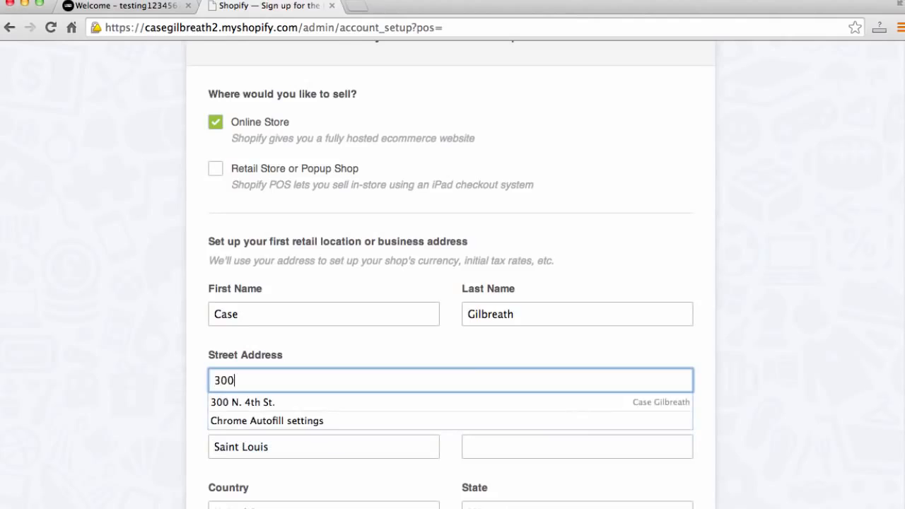
pyautogui.press('Down')
pyautogui.press('Tab')
pyautogui.scroll(-5, 127, 263)
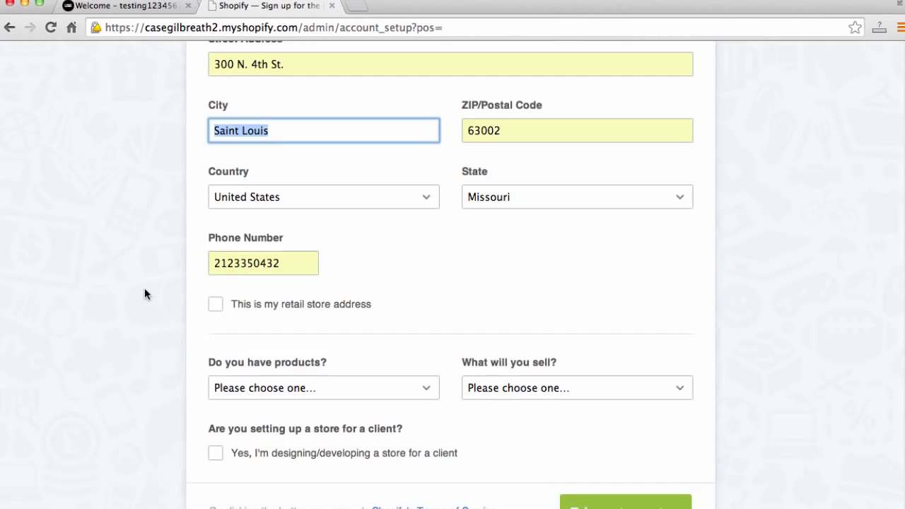
# - Answer the product questions with "I'm just playing around" and "Physical products"
pyautogui.click(261, 388)
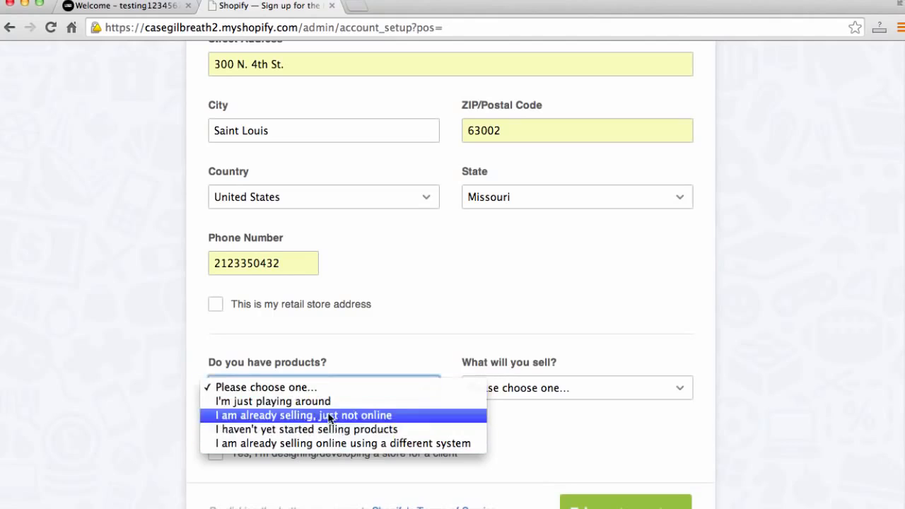
pyautogui.click(419, 402)
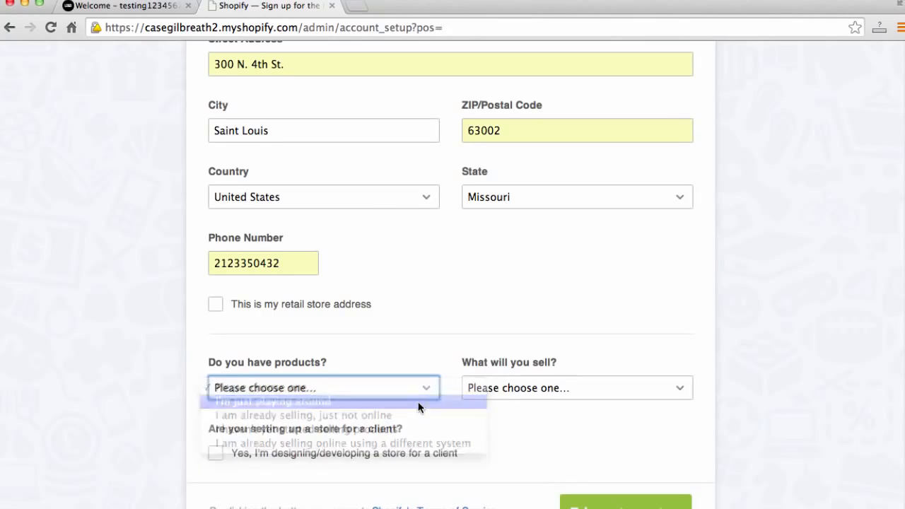
pyautogui.click(577, 387)
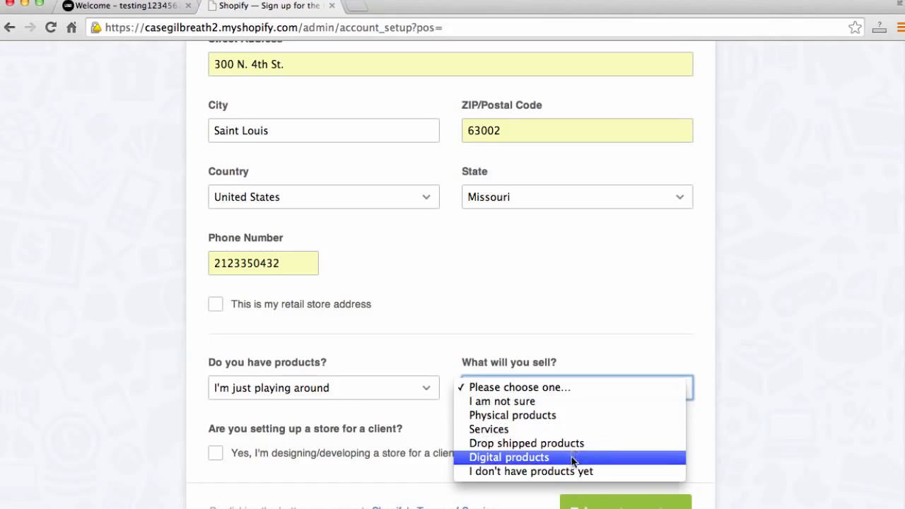
pyautogui.click(570, 415)
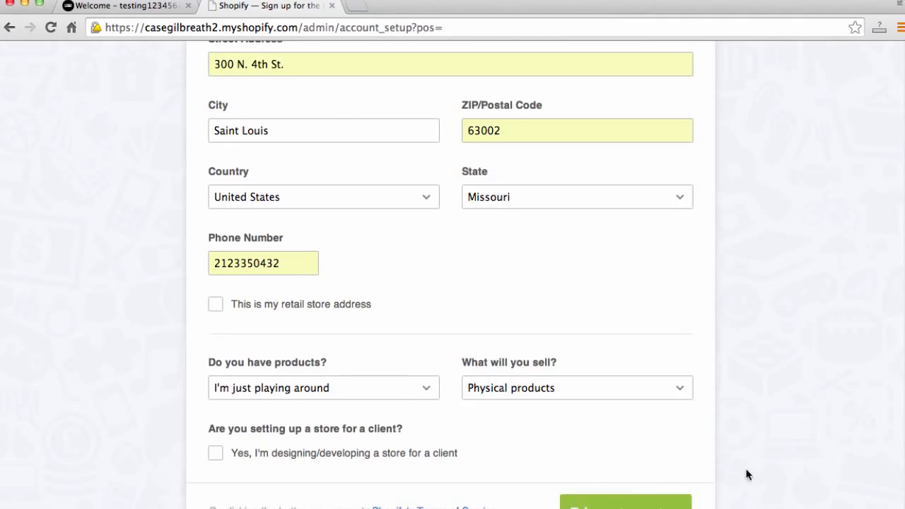
# - Submit the completed account setup form to enter the store admin
pyautogui.click(637, 501)
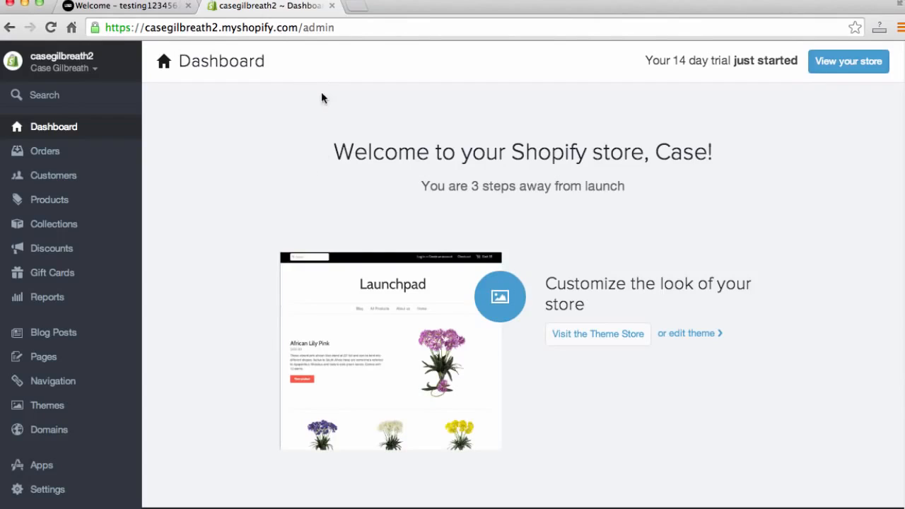
# - Open the new store's storefront at casegilbreath2.myshopify.com and scroll through its placeholder content
pyautogui.click(340, 29)
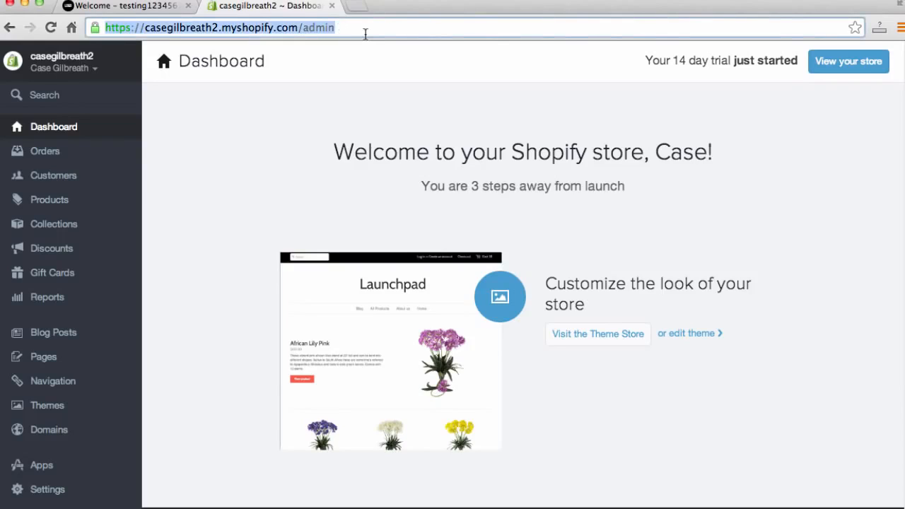
pyautogui.press('Right')
pyautogui.press('BackSpace')
pyautogui.press('BackSpace')
pyautogui.press('BackSpace')
pyautogui.press('BackSpace')
pyautogui.press('BackSpace')
pyautogui.press('BackSpace')
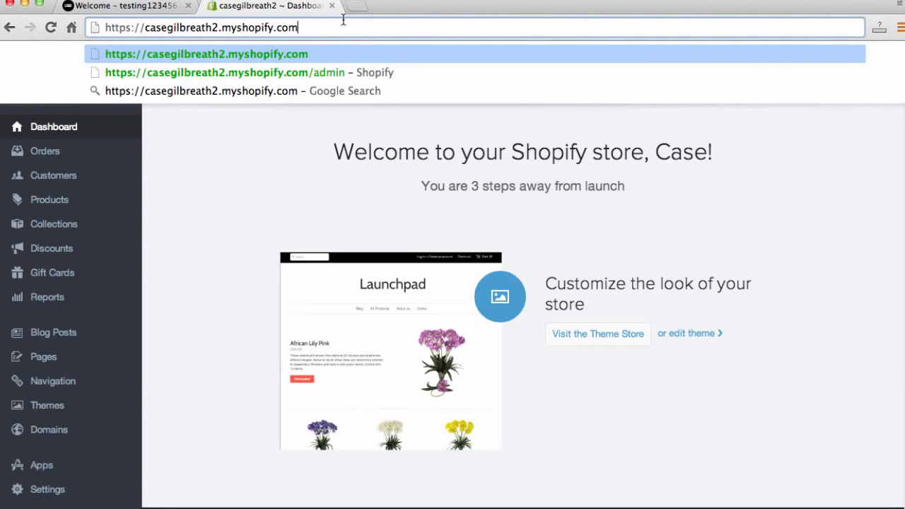
pyautogui.press('Return')
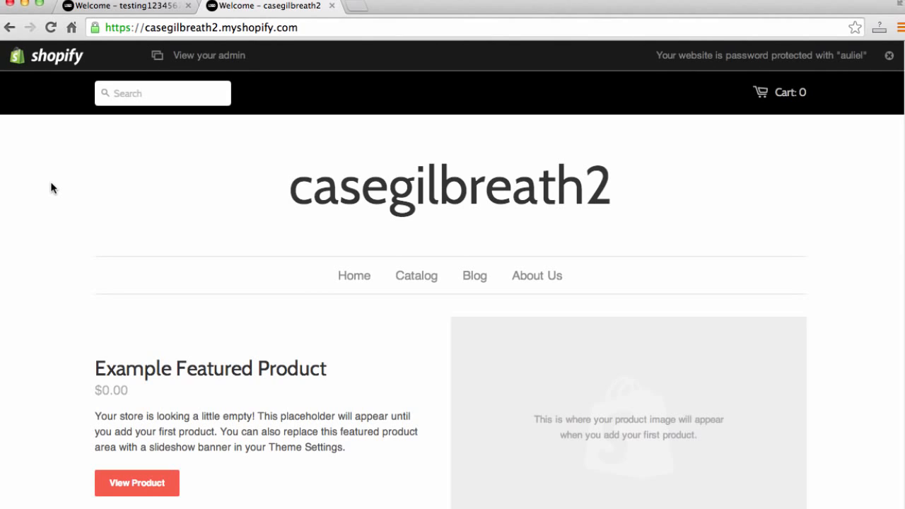
pyautogui.scroll(-1, 81, 259)
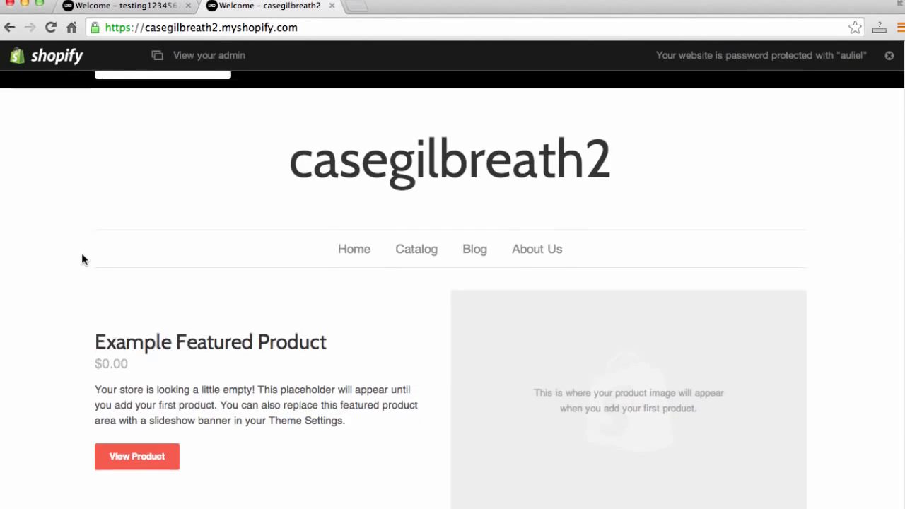
pyautogui.scroll(-10, 82, 260)
pyautogui.scroll(-2, 80, 263)
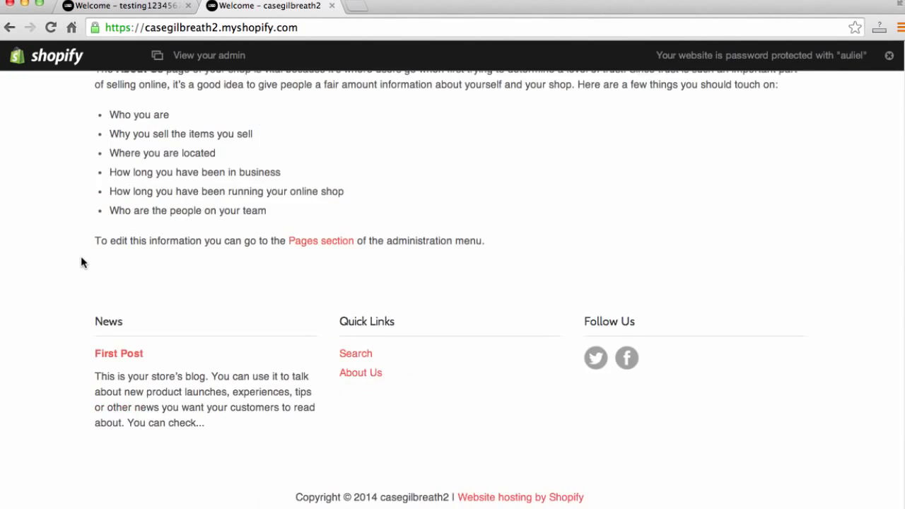
pyautogui.scroll(15, 81, 263)
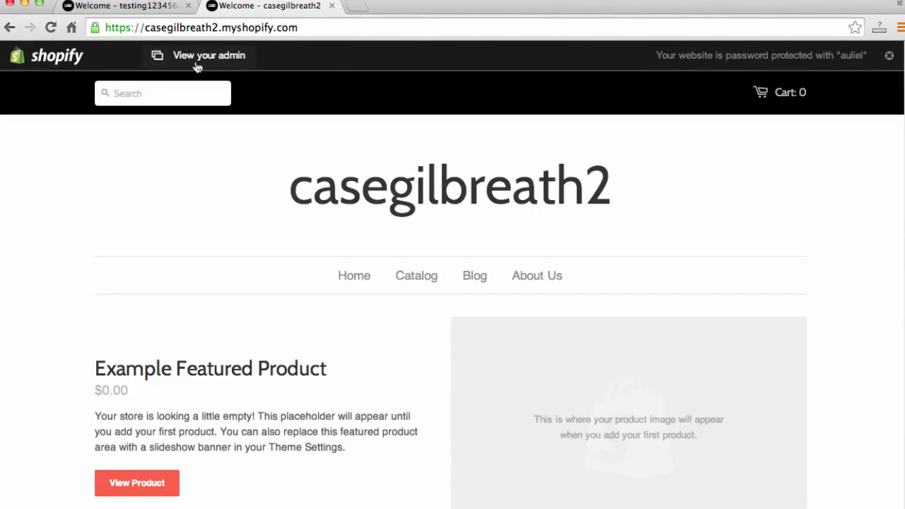
# - Return to the store admin dashboard at casegilbreath2.myshopify.com/admin
pyautogui.click(404, 28)
pyautogui.press('Right')
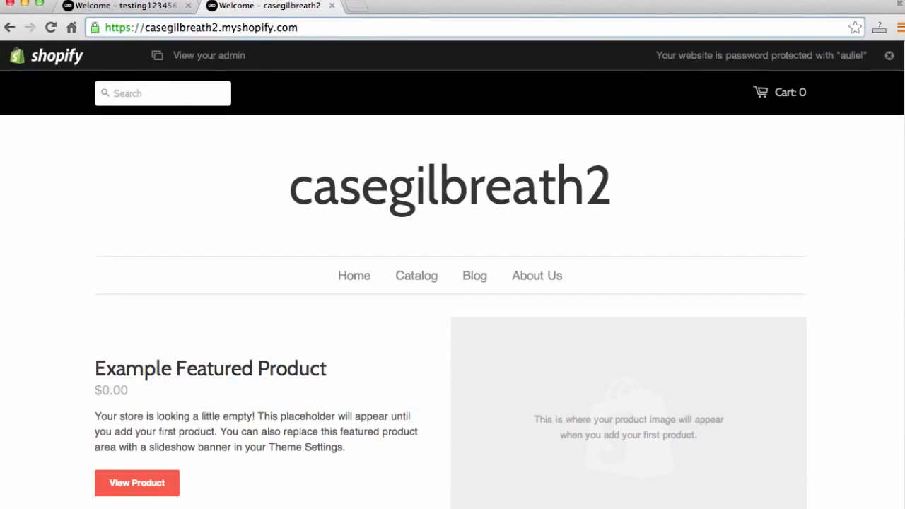
pyautogui.write('/admin')
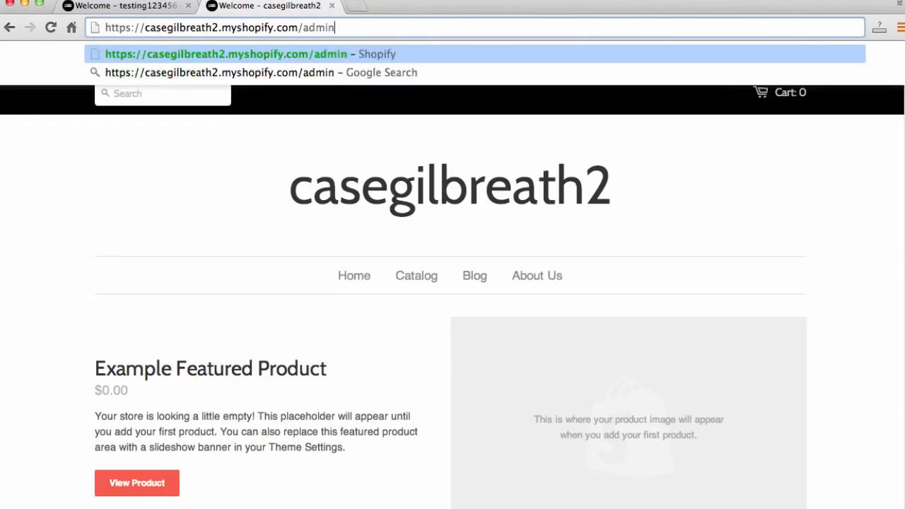
pyautogui.press('Return')
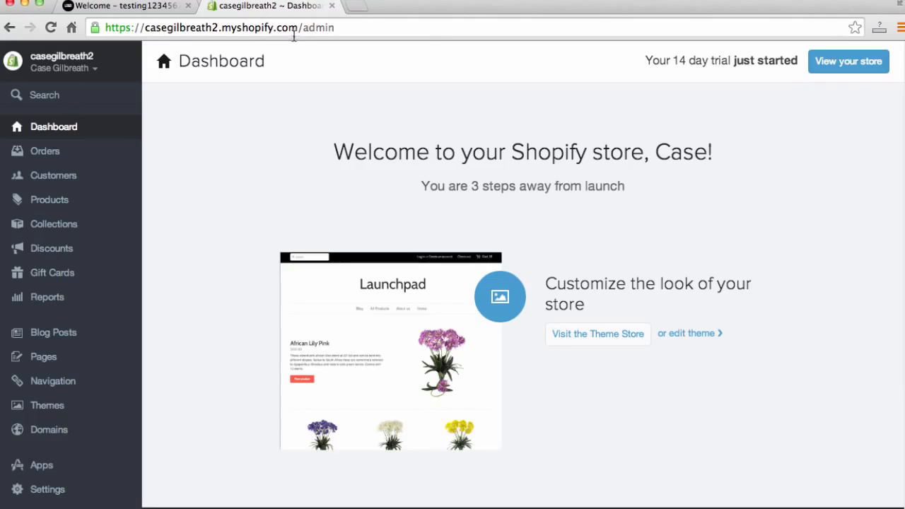
pyautogui.moveTo(300, 26); pyautogui.dragTo(139, 27)
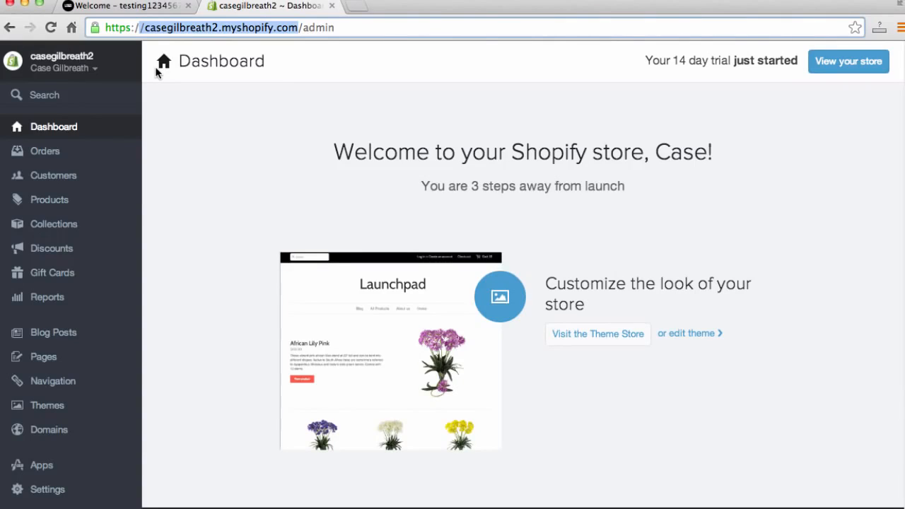
pyautogui.click(325, 28)
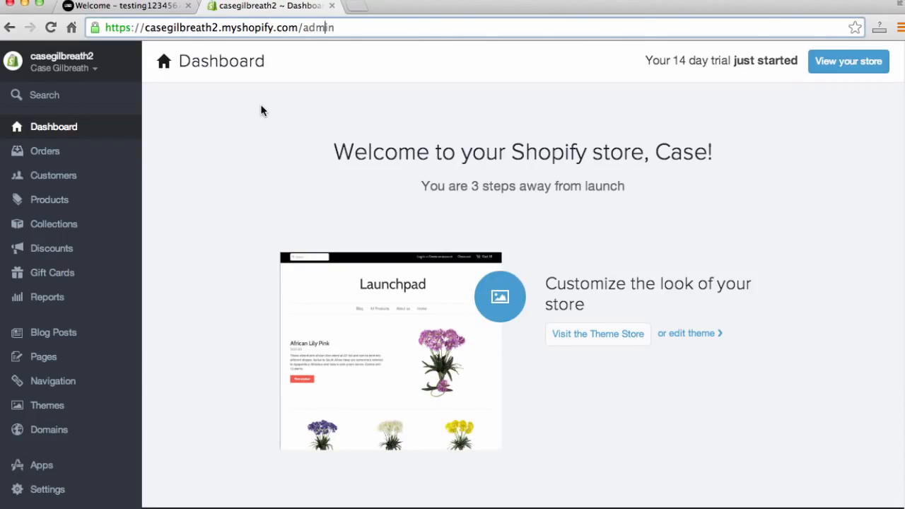
pyautogui.scroll(-1, 247, 160)
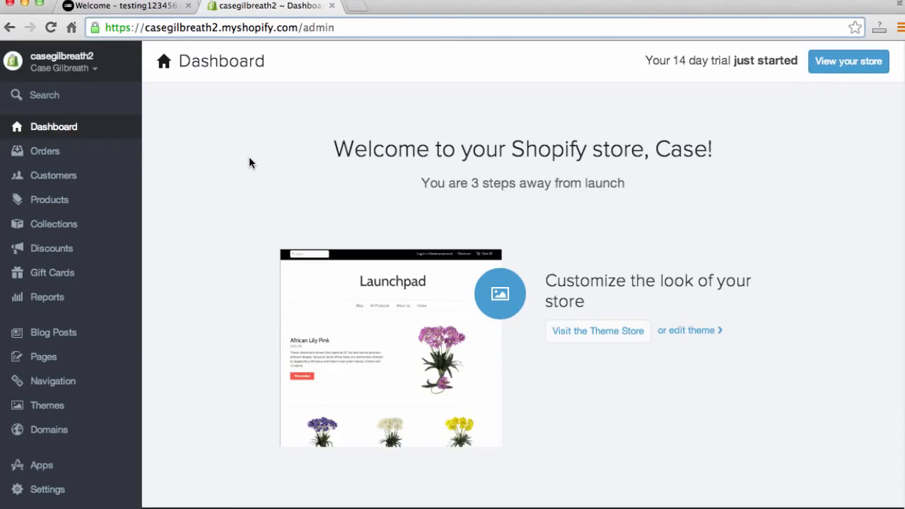
# - Close the sample Case Shoes store tab
pyautogui.click(125, 8)
pyautogui.click(228, 11)
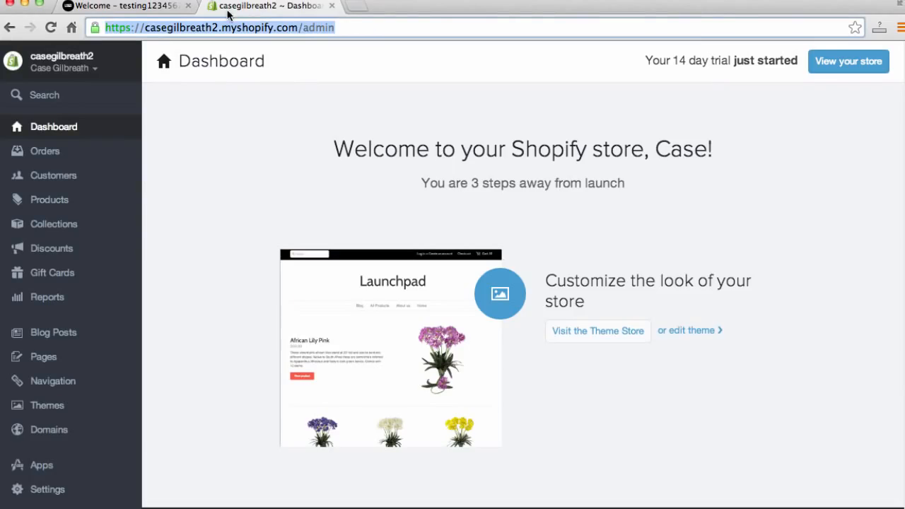
pyautogui.click(115, 12)
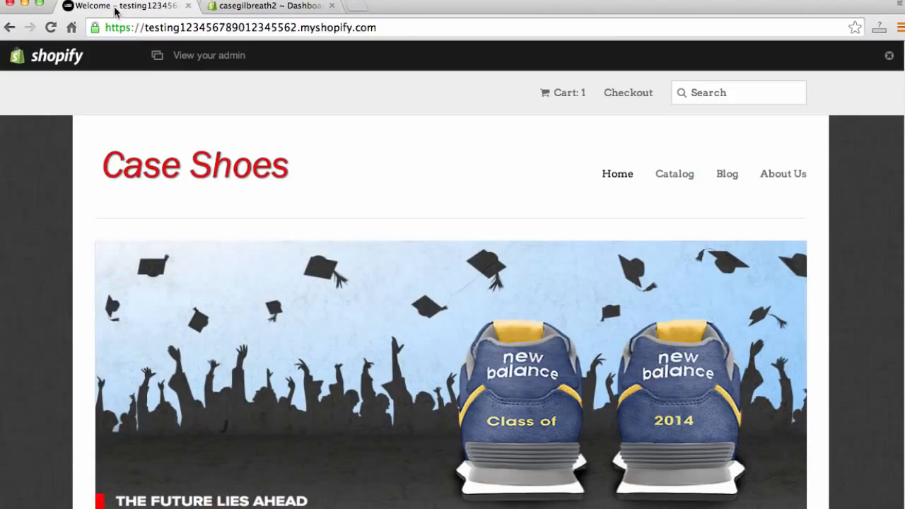
pyautogui.click(188, 5)
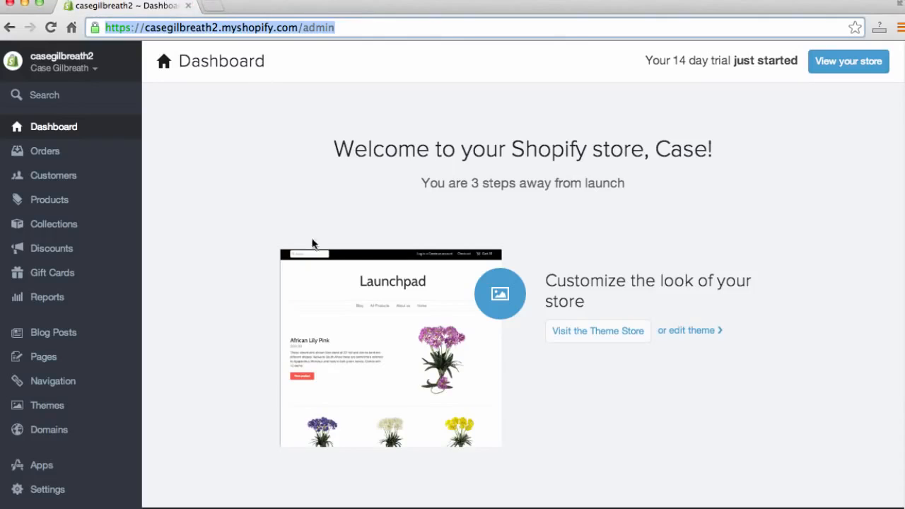
# - Open the Theme Store from the dashboard and browse the available themes
pyautogui.click(654, 283)
pyautogui.scroll(-1, 663, 275)
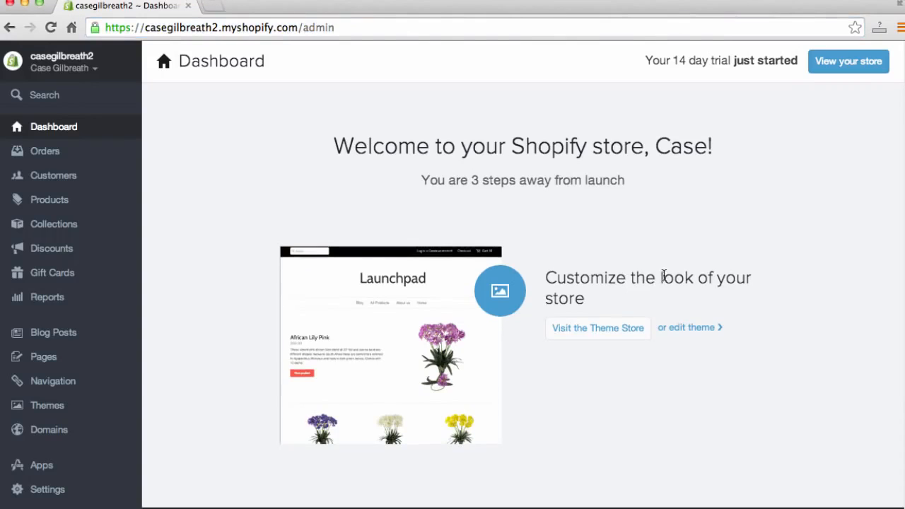
pyautogui.scroll(1, 663, 276)
pyautogui.scroll(-1, 676, 279)
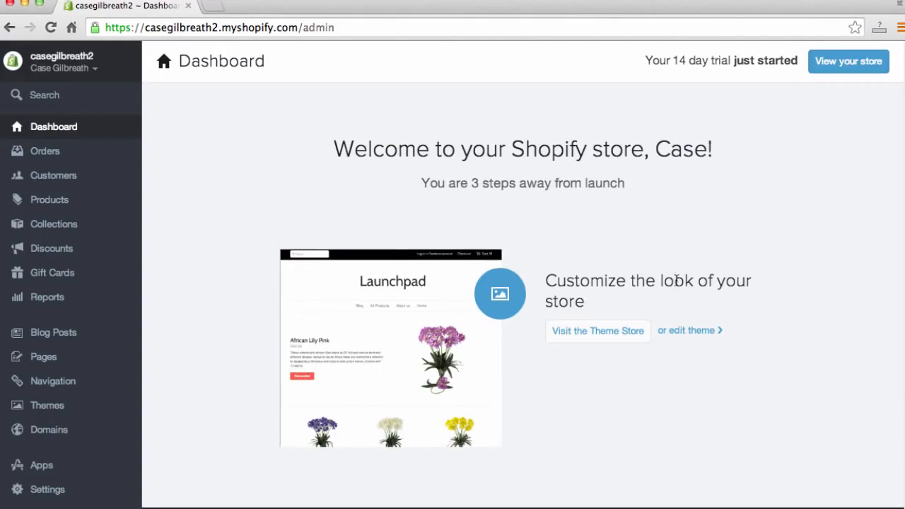
pyautogui.click(615, 334)
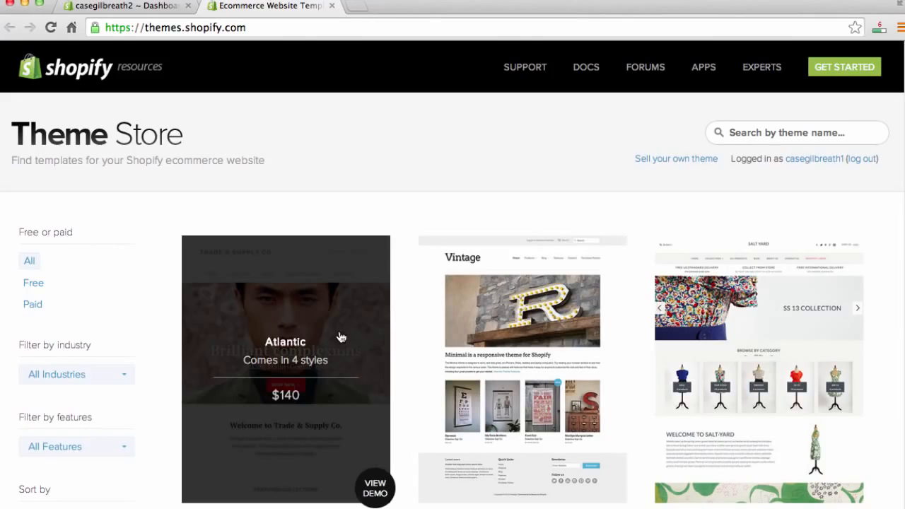
pyautogui.scroll(-1, 207, 346)
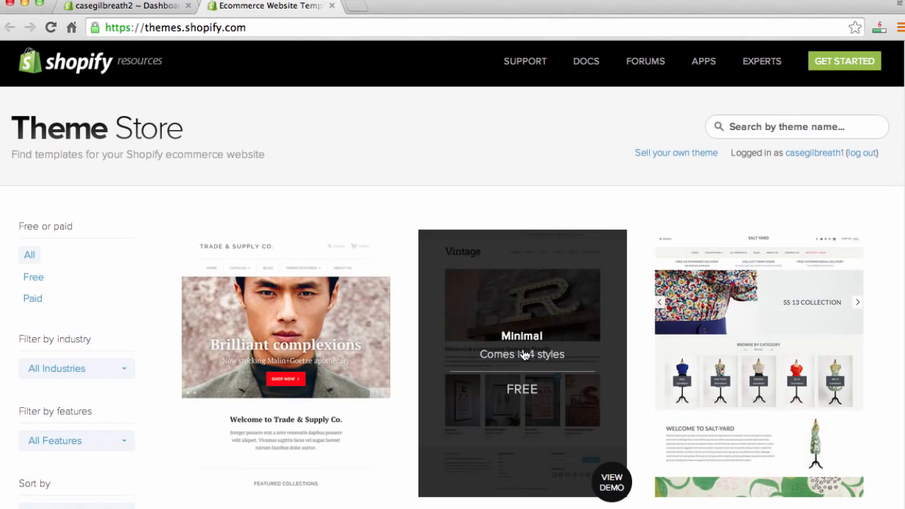
pyautogui.scroll(-5, 526, 352)
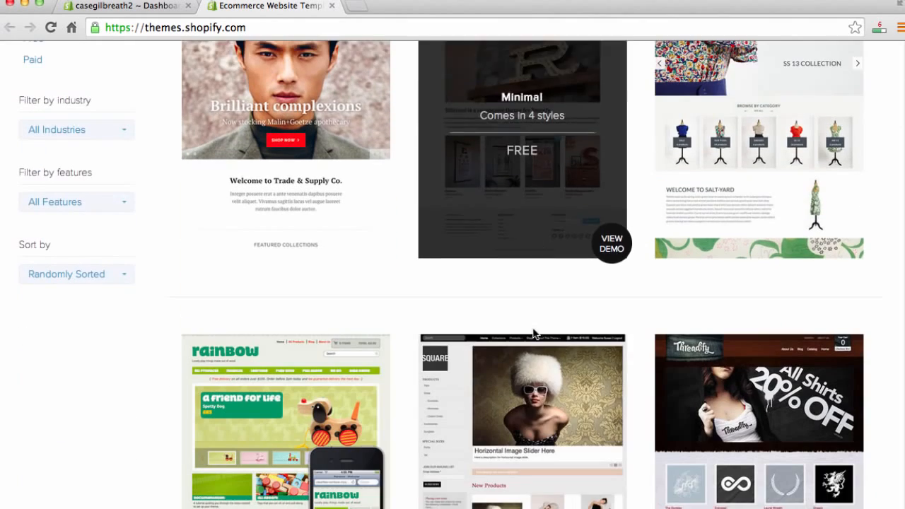
pyautogui.scroll(-4, 501, 374)
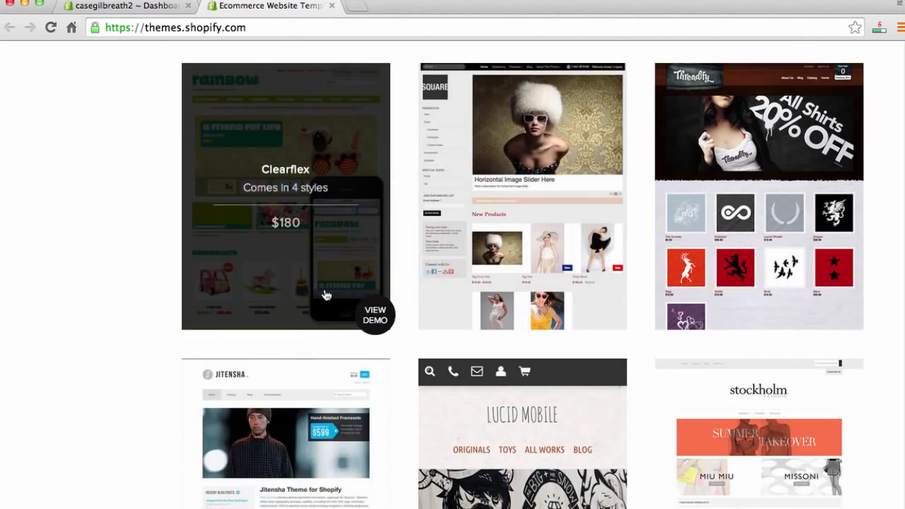
pyautogui.scroll(-2, 323, 293)
pyautogui.scroll(-3, 323, 295)
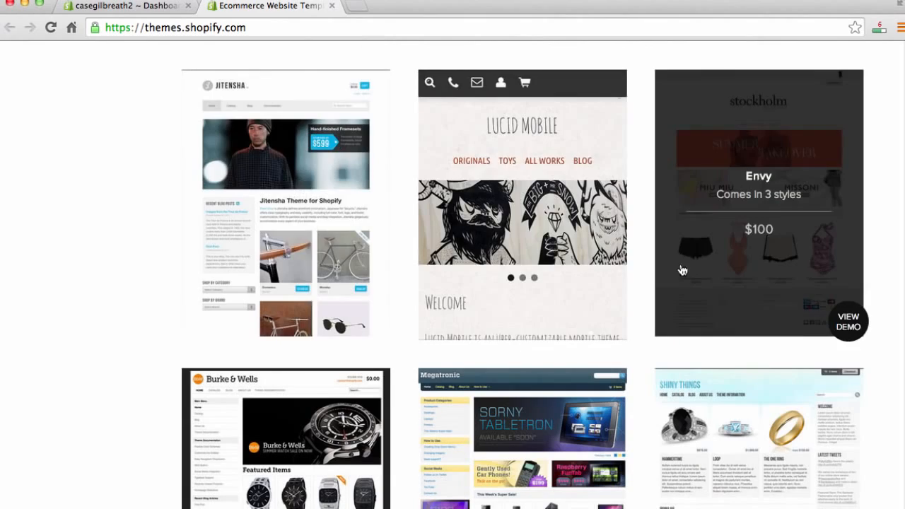
pyautogui.scroll(-4, 688, 272)
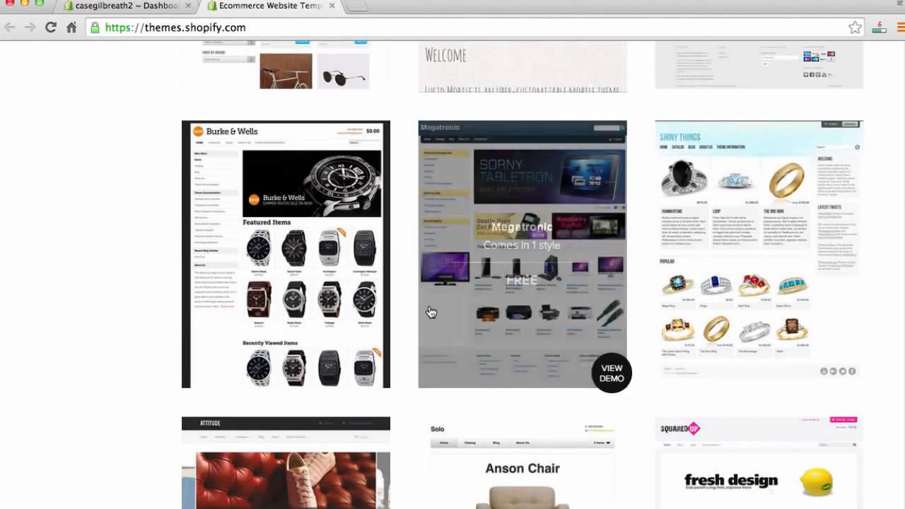
pyautogui.scroll(10, 364, 313)
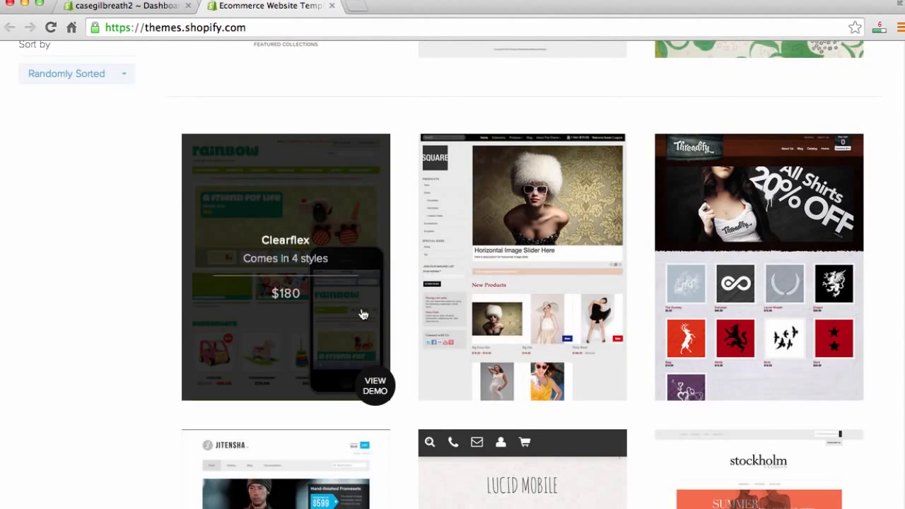
pyautogui.scroll(5, 363, 314)
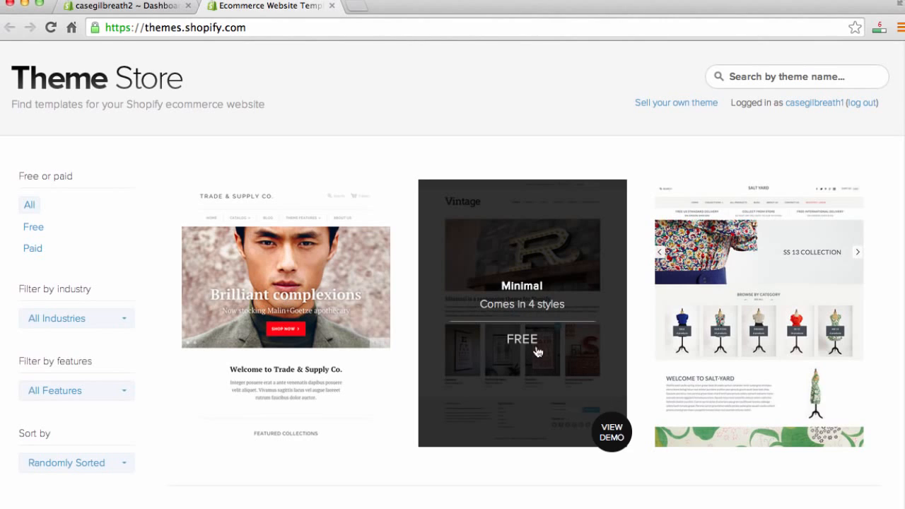
# - Install the free Minimal theme, publish it as the shop's theme, and go to the Theme Manager
pyautogui.click(532, 332)
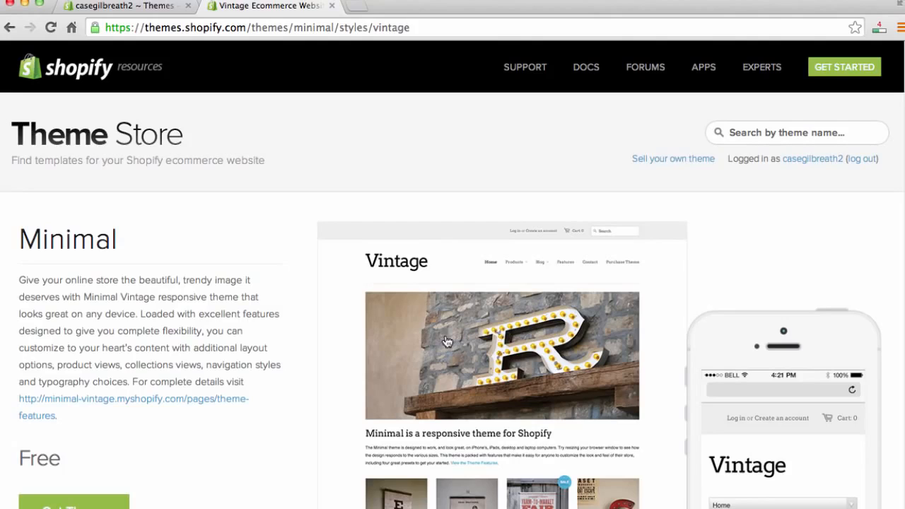
pyautogui.scroll(-1, 281, 343)
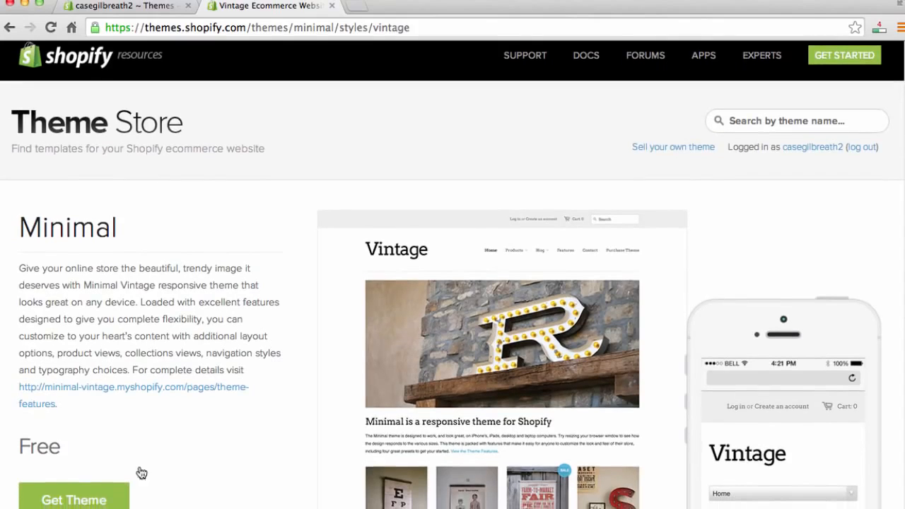
pyautogui.click(90, 498)
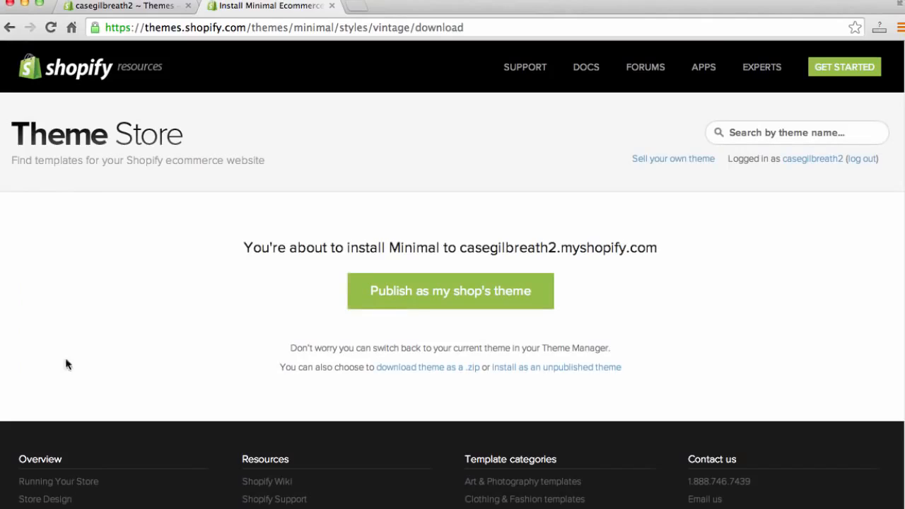
pyautogui.click(464, 299)
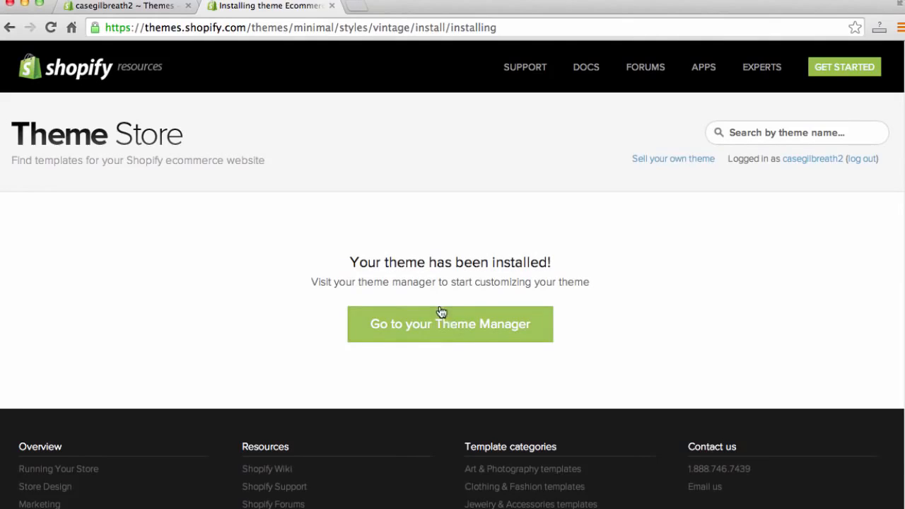
pyautogui.click(459, 334)
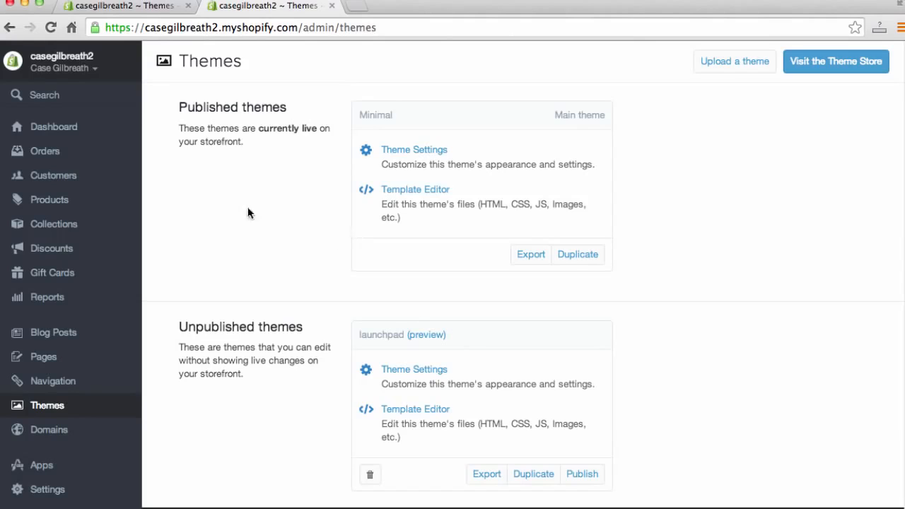
# - Open the Minimal theme's settings from the dashboard's continue editing link
pyautogui.click(65, 132)
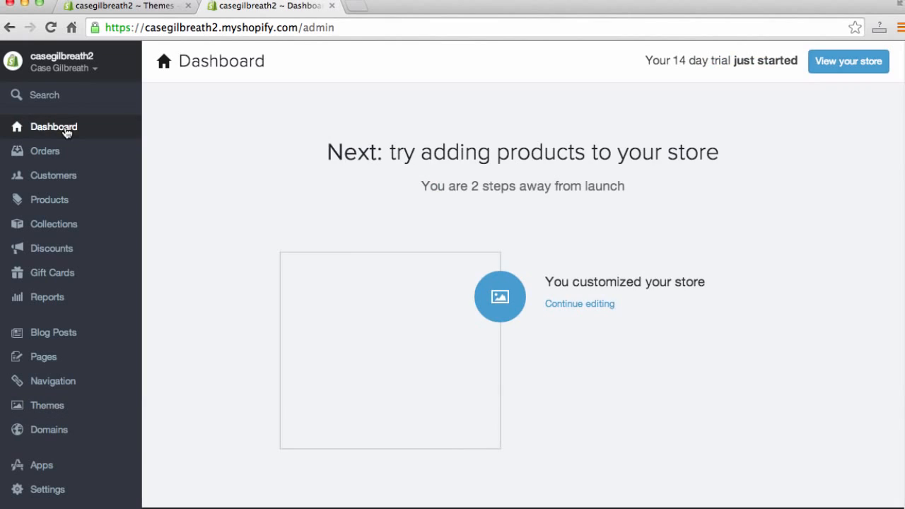
pyautogui.click(579, 305)
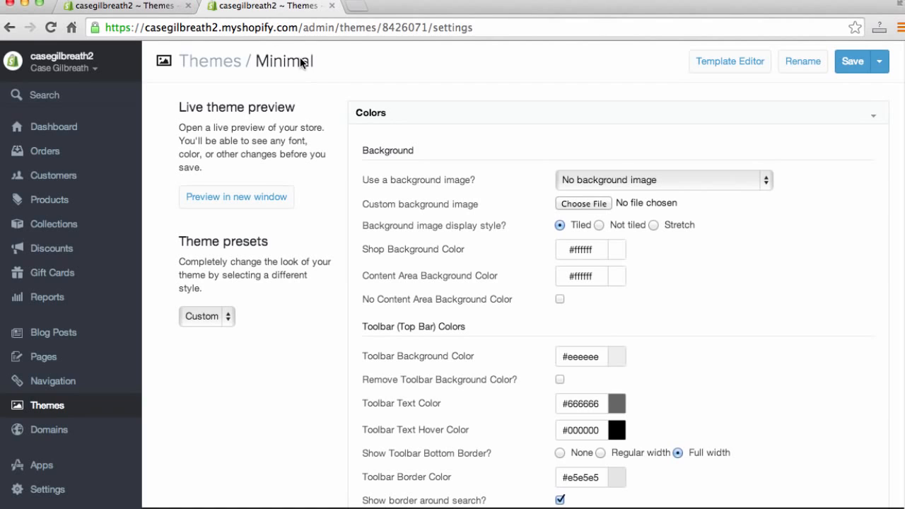
pyautogui.click(156, 7)
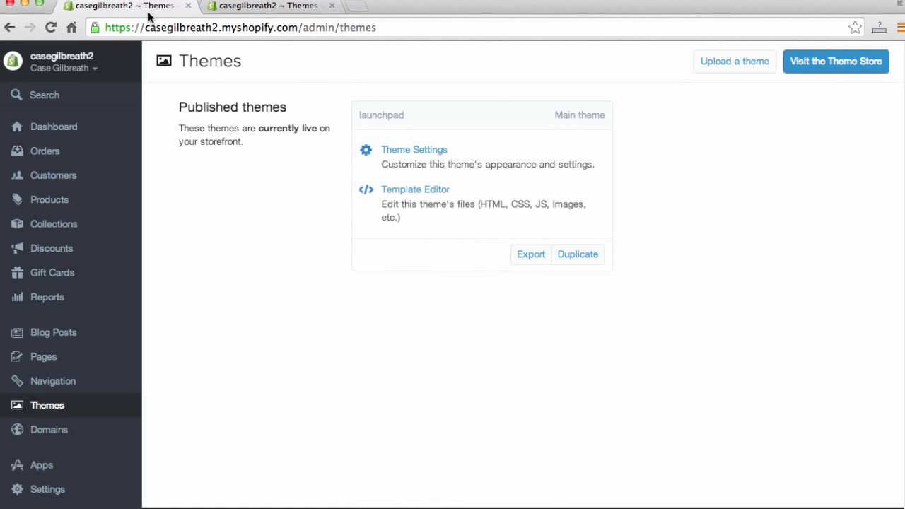
pyautogui.click(269, 7)
pyautogui.click(96, 7)
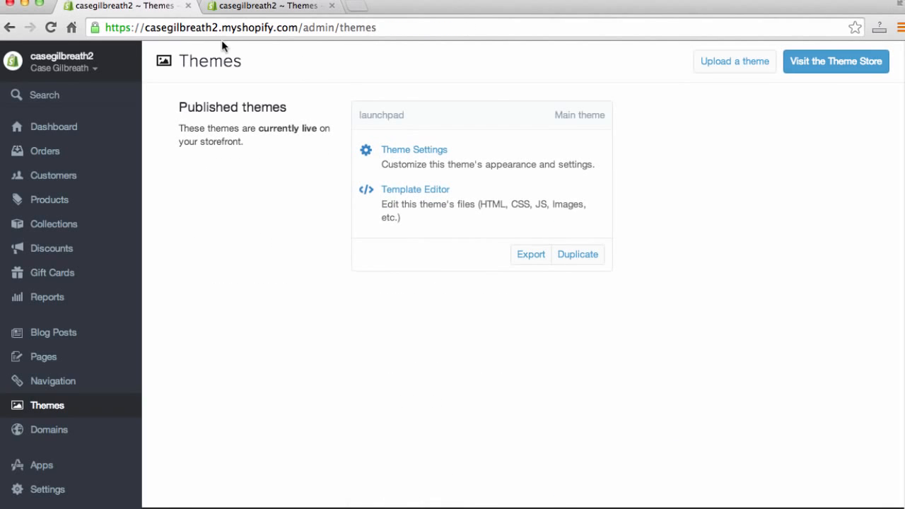
# - Open the casegilbreath2 storefront in the first browser tab via the address bar
pyautogui.moveTo(386, 29); pyautogui.dragTo(305, 29)
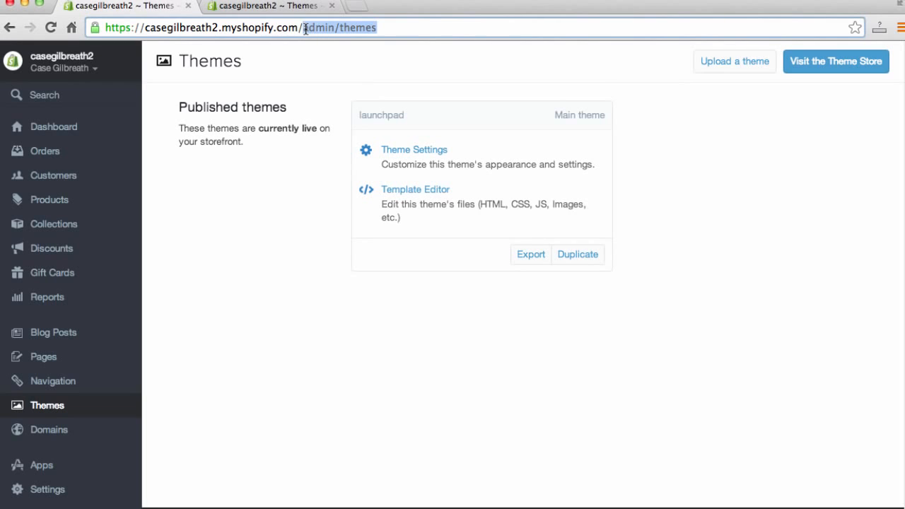
pyautogui.press('super+a')
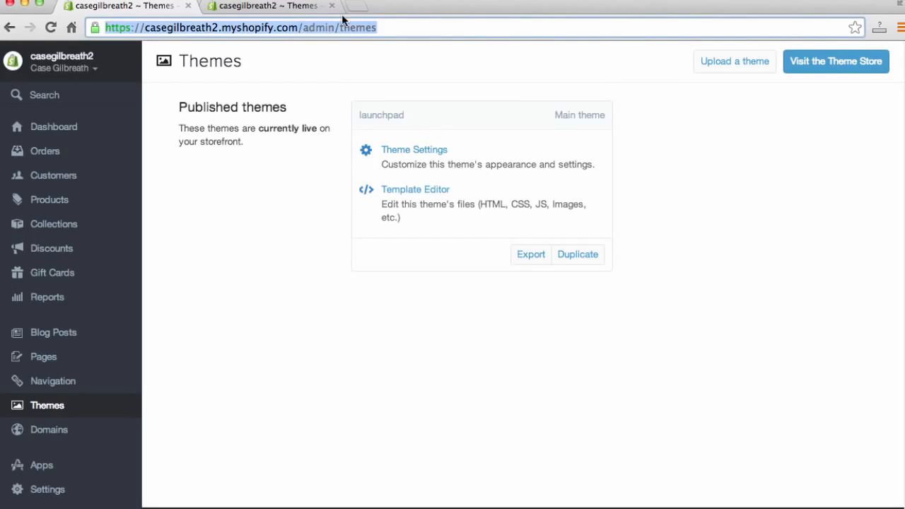
pyautogui.press('BackSpace')
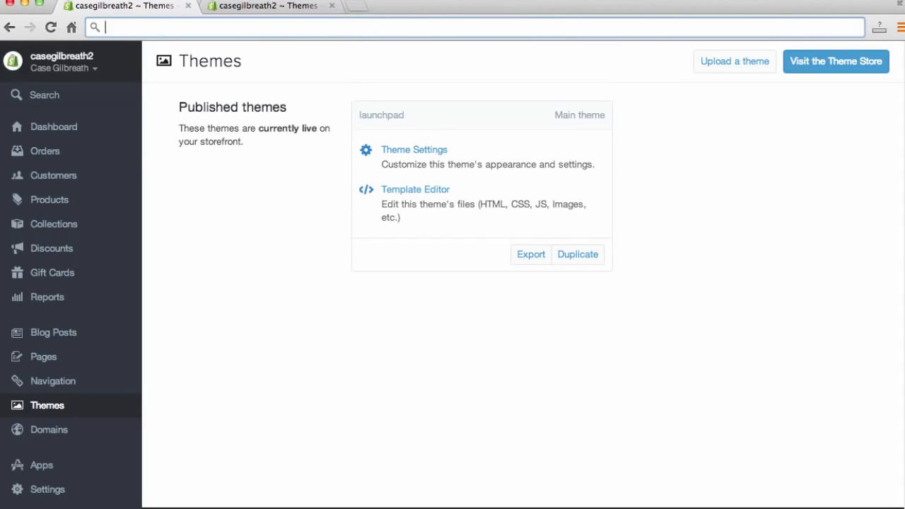
pyautogui.write('casegilbreath1.myshopify.com')
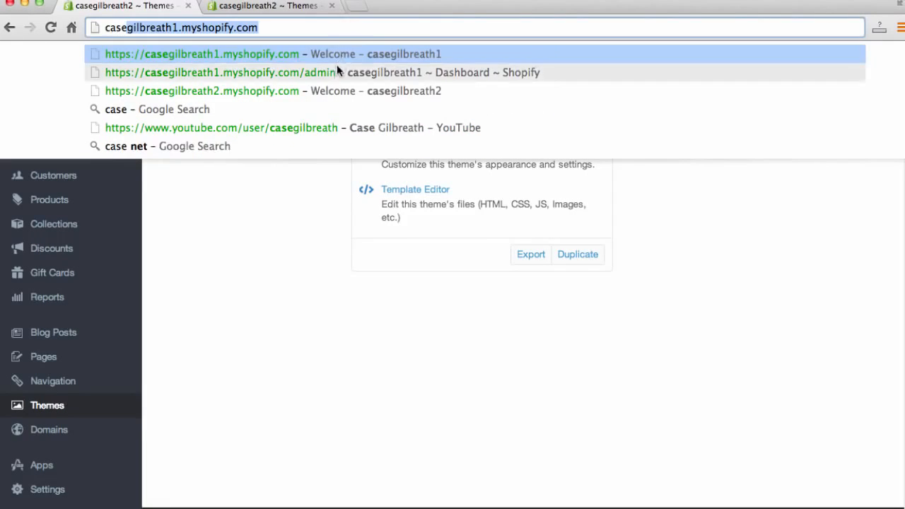
pyautogui.click(339, 84)
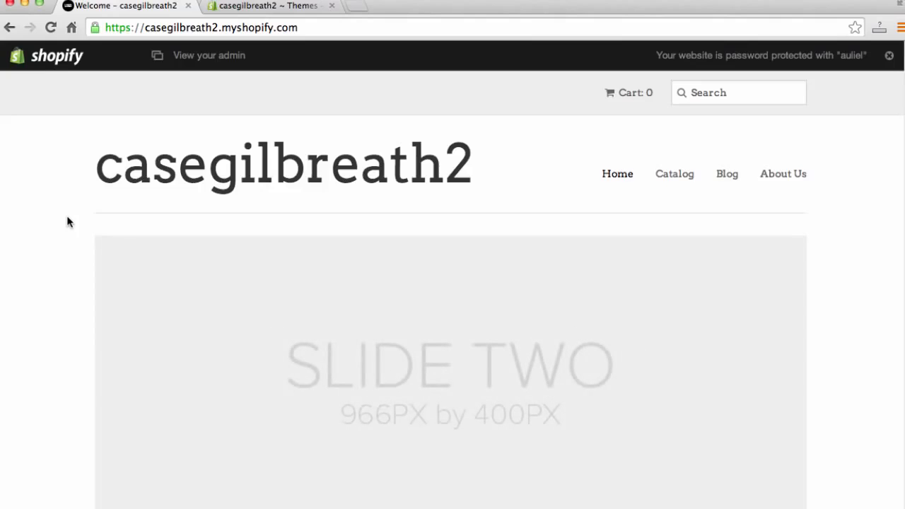
# - Browse the storefront homepage, scrolling through the page and stepping through the slideshow
pyautogui.scroll(-2, 56, 216)
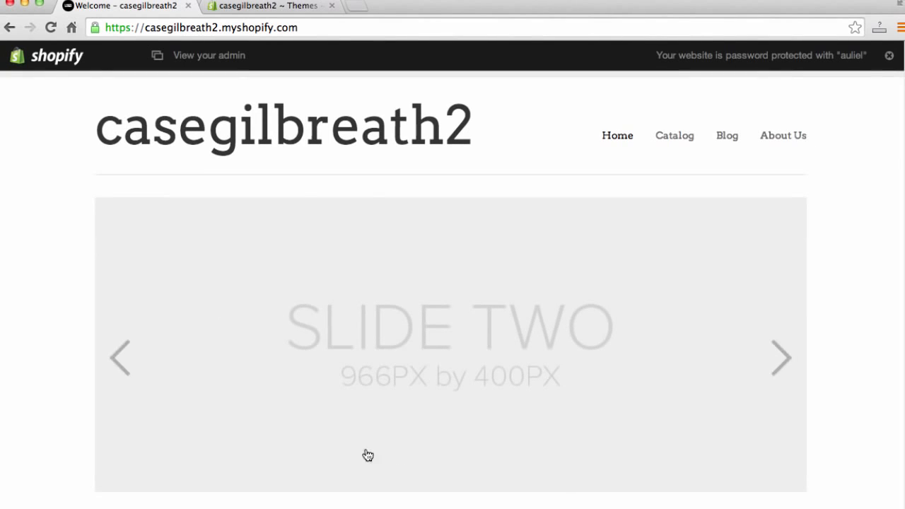
pyautogui.click(771, 365)
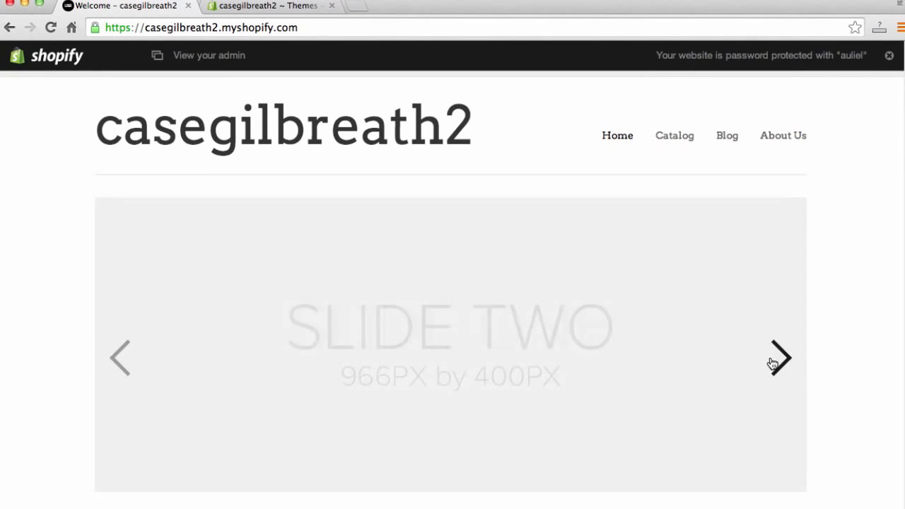
pyautogui.click(781, 358)
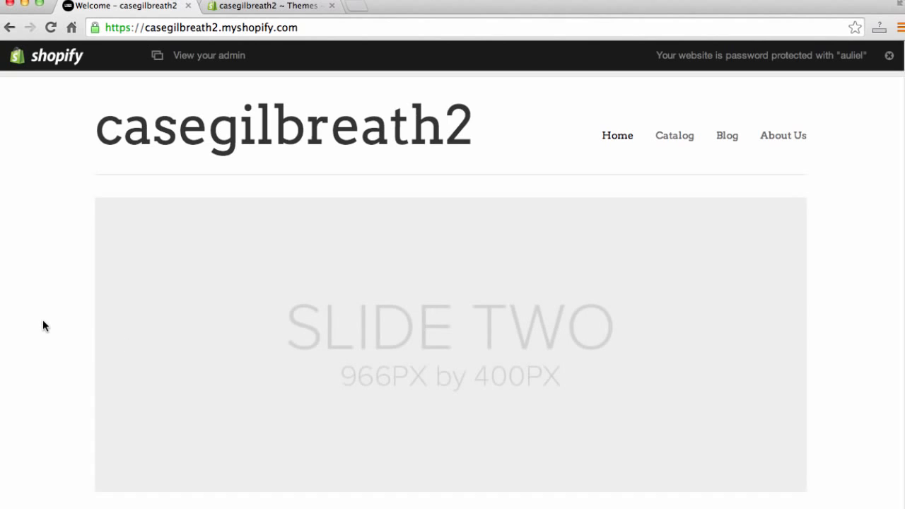
pyautogui.scroll(-1, 43, 320)
pyautogui.scroll(-10, 43, 323)
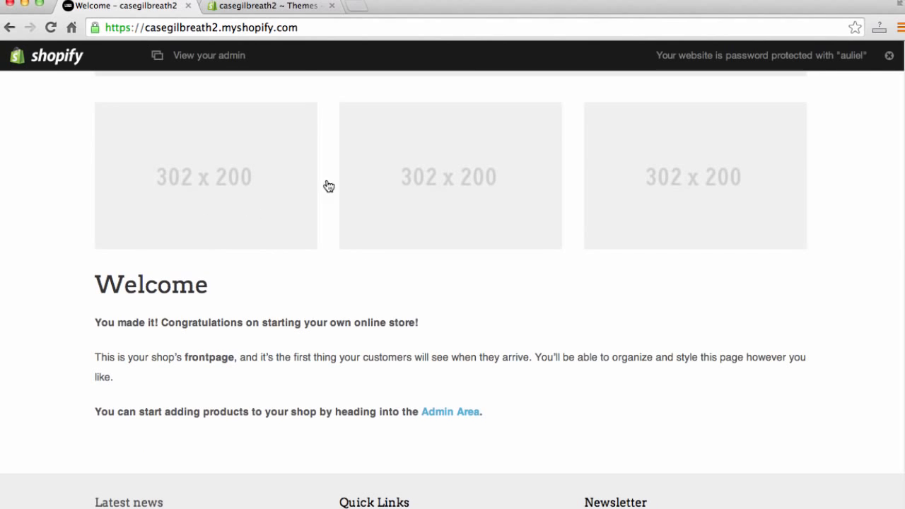
pyautogui.scroll(5, 445, 287)
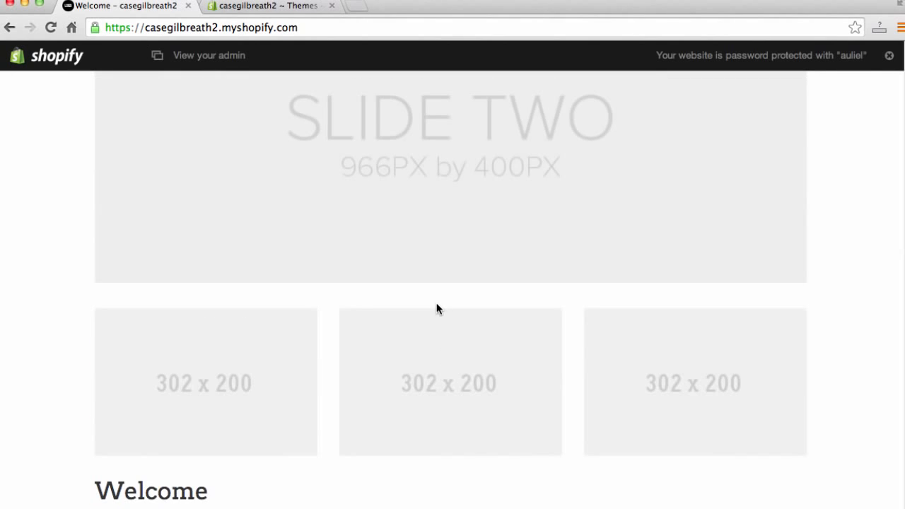
pyautogui.scroll(6, 388, 303)
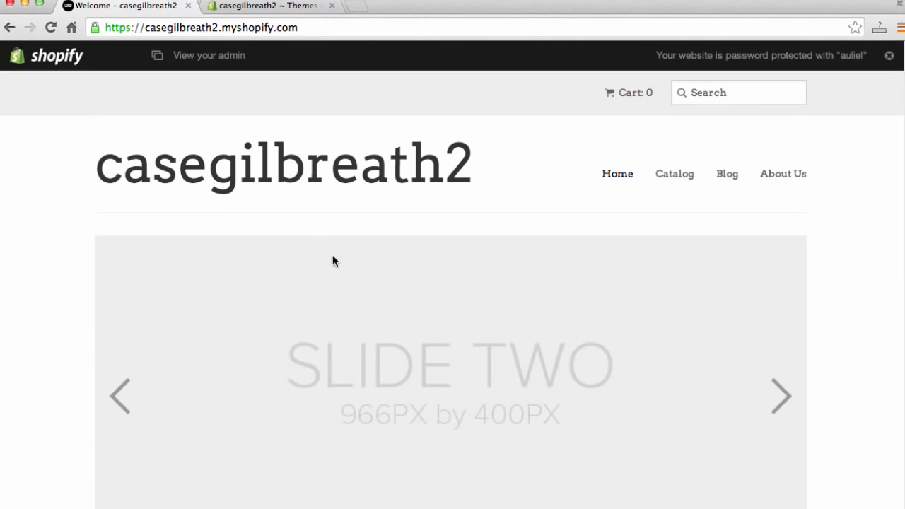
# - Set the background image option to the Music style background and save the theme settings
pyautogui.click(263, 8)
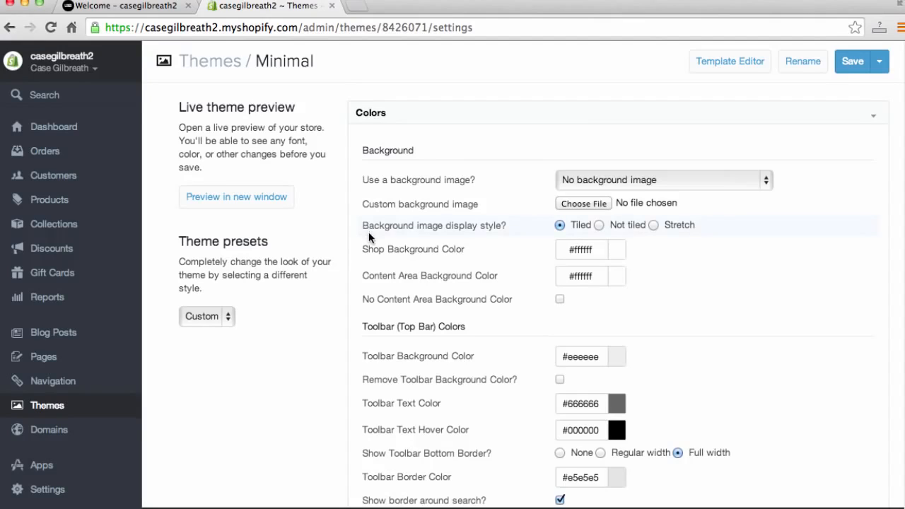
pyautogui.click(737, 185)
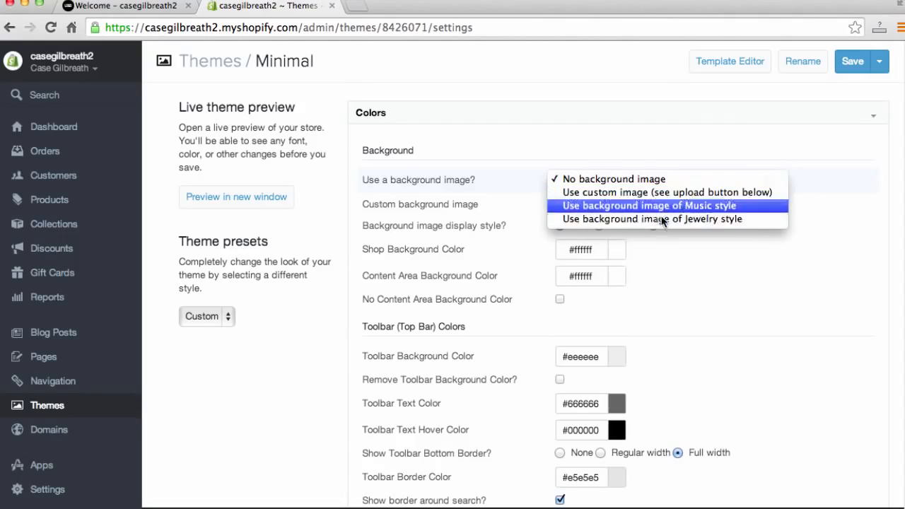
pyautogui.click(465, 202)
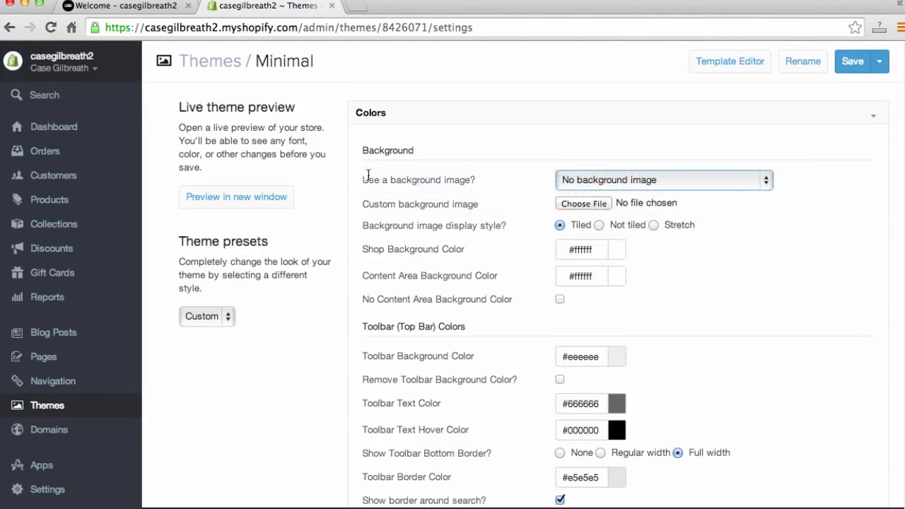
pyautogui.click(139, 13)
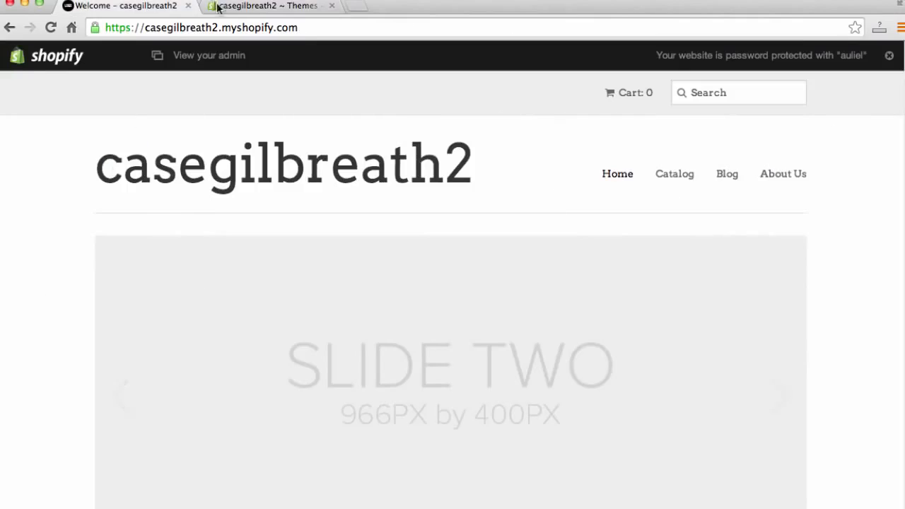
pyautogui.click(281, 13)
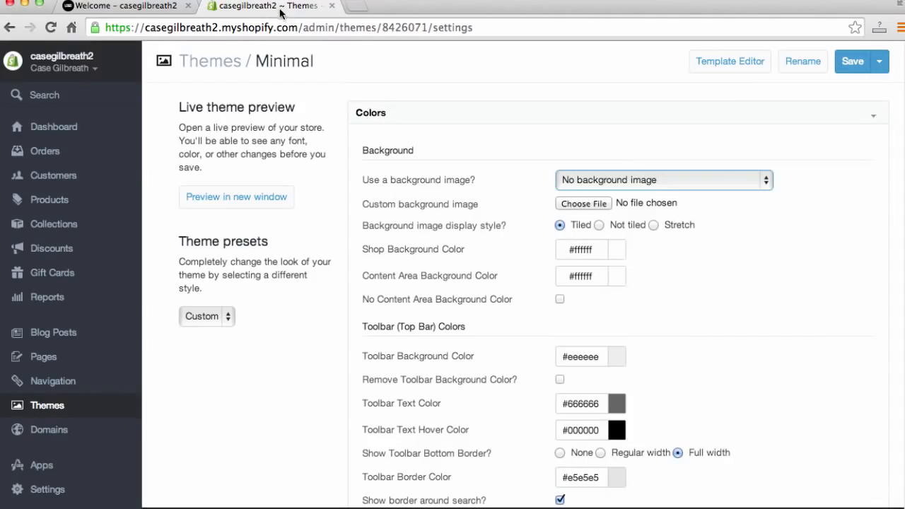
pyautogui.click(665, 187)
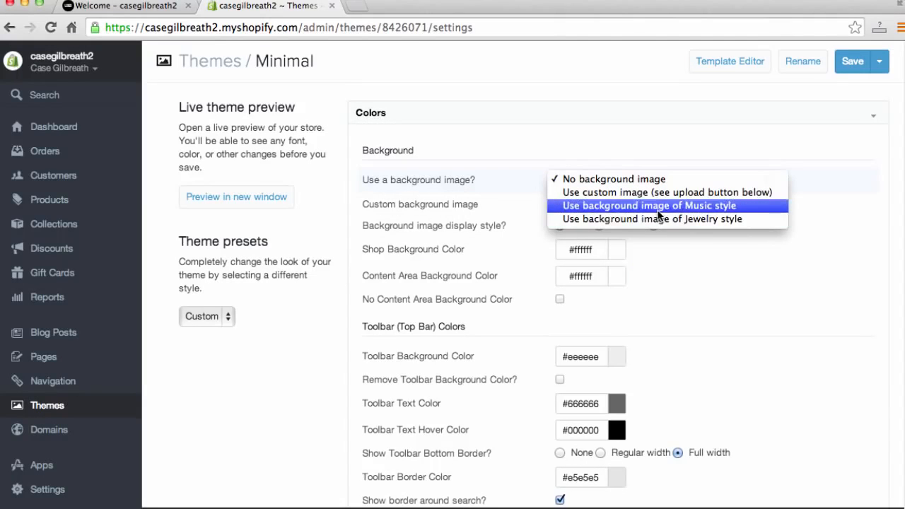
pyautogui.click(660, 208)
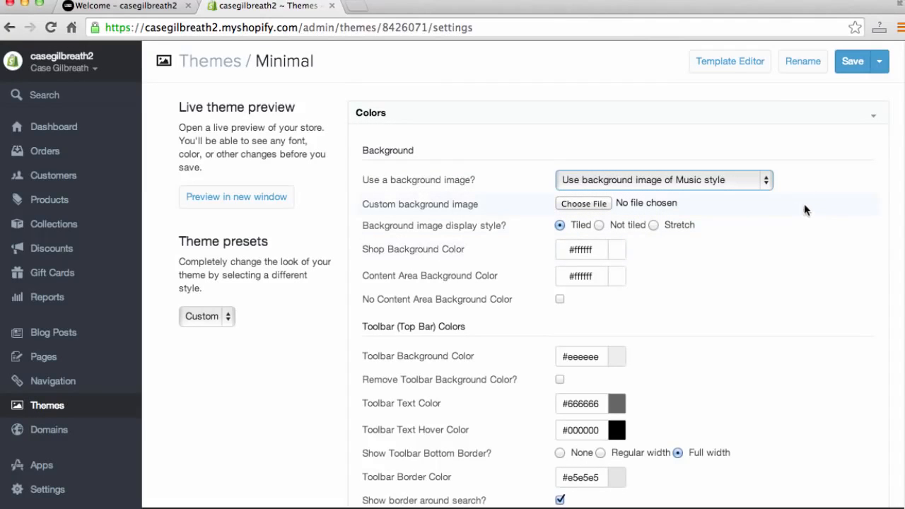
pyautogui.click(852, 61)
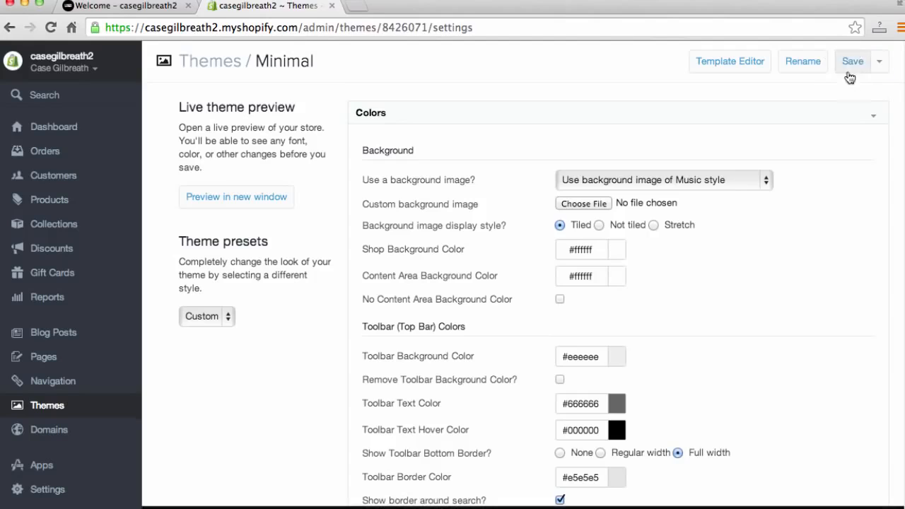
# - Reload the storefront and scroll through the homepage to examine the new background
pyautogui.click(132, 6)
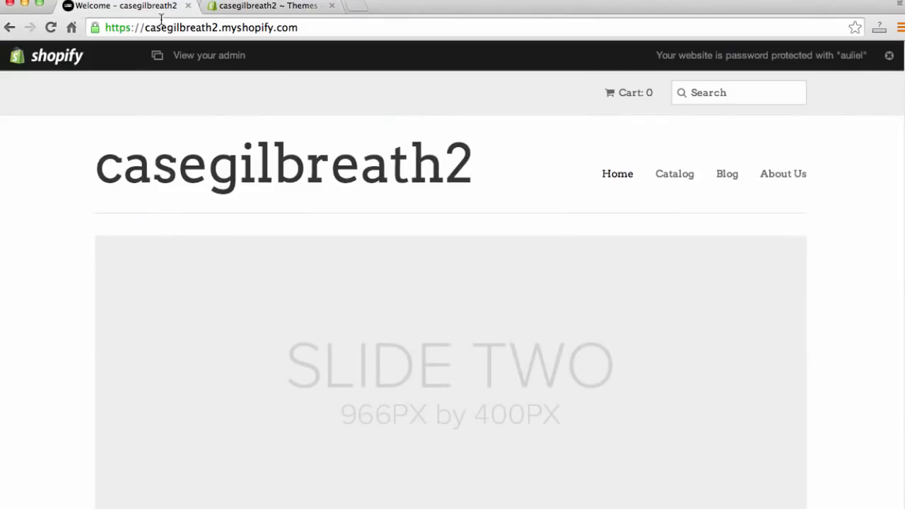
pyautogui.click(191, 27)
pyautogui.press('Return')
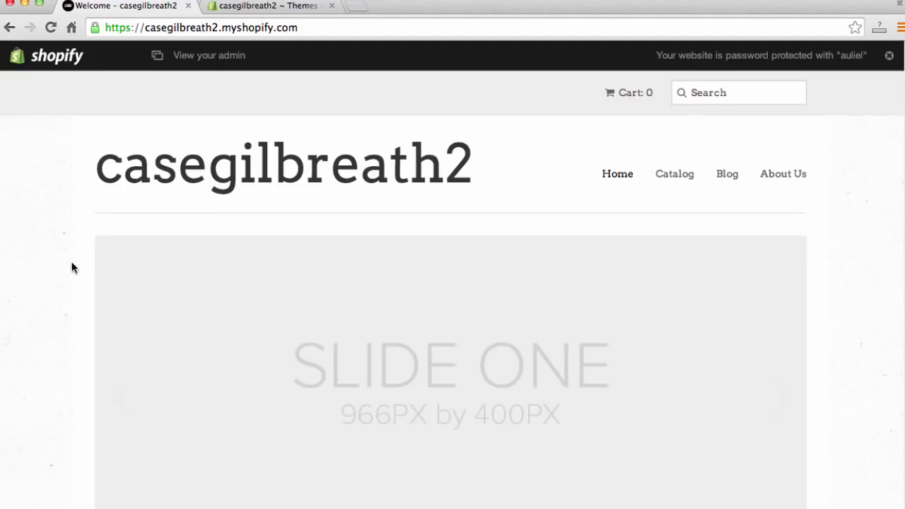
pyautogui.scroll(-5, 71, 267)
pyautogui.scroll(-4, 61, 208)
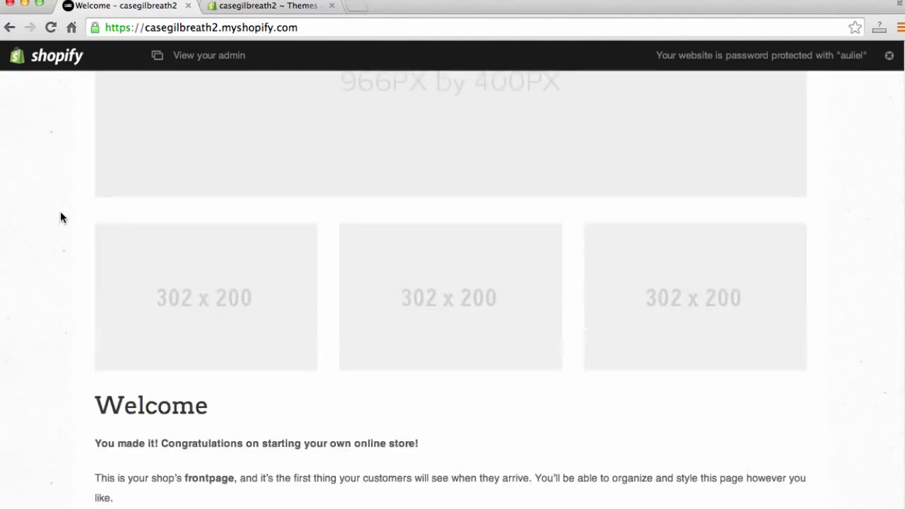
pyautogui.scroll(9, 79, 274)
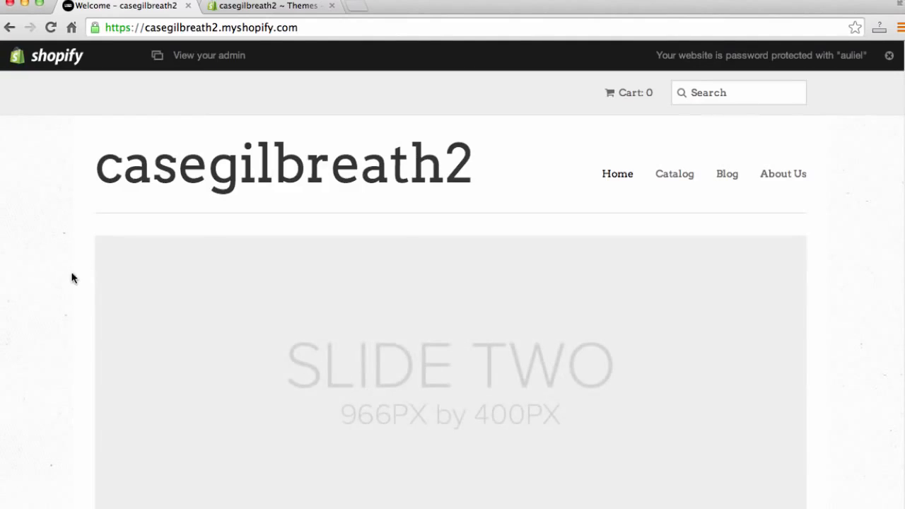
# - Browse the theme's color settings, comparing the Navigation colors with the storefront's menu links
pyautogui.click(282, 10)
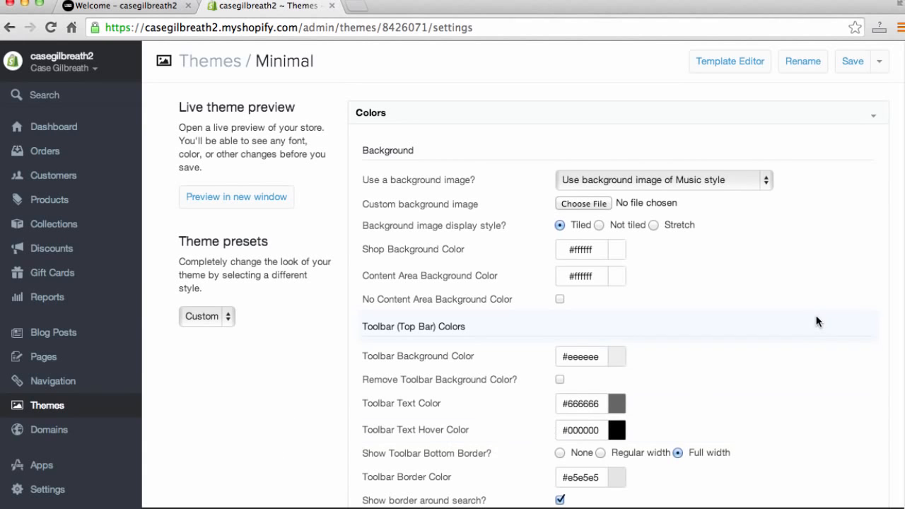
pyautogui.scroll(-1, 812, 319)
pyautogui.scroll(-3, 812, 315)
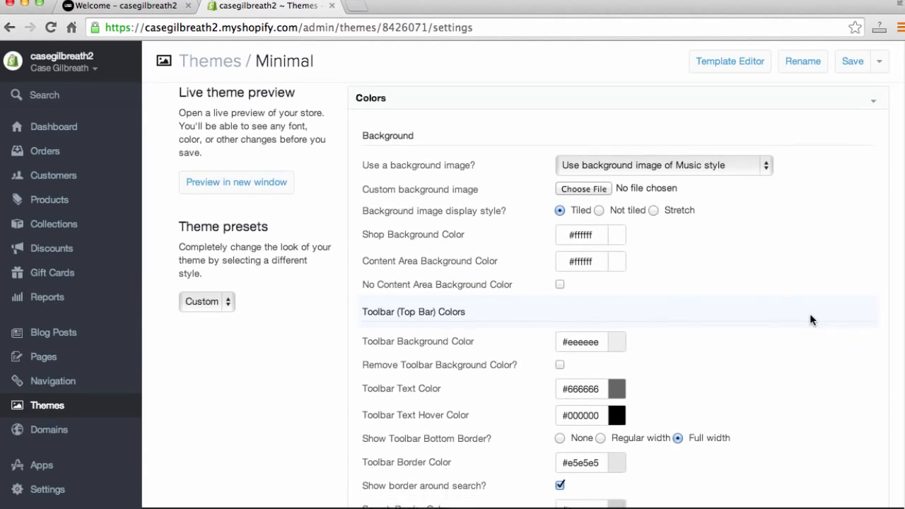
pyautogui.scroll(-3, 808, 316)
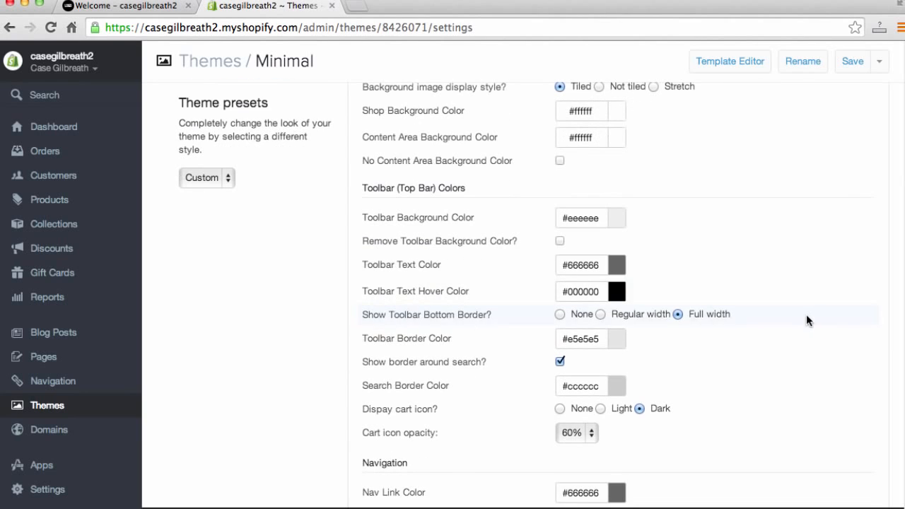
pyautogui.scroll(-1, 763, 327)
pyautogui.scroll(-6, 761, 330)
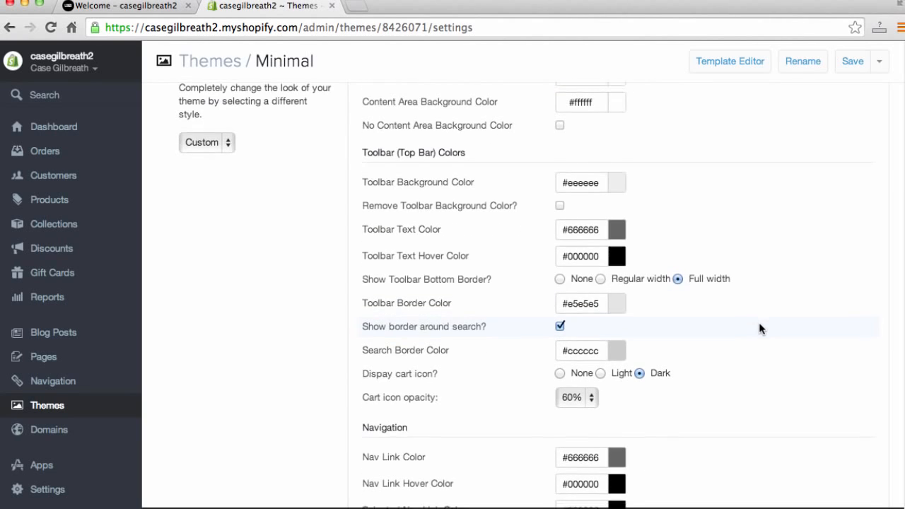
pyautogui.scroll(1, 665, 320)
pyautogui.scroll(11, 663, 318)
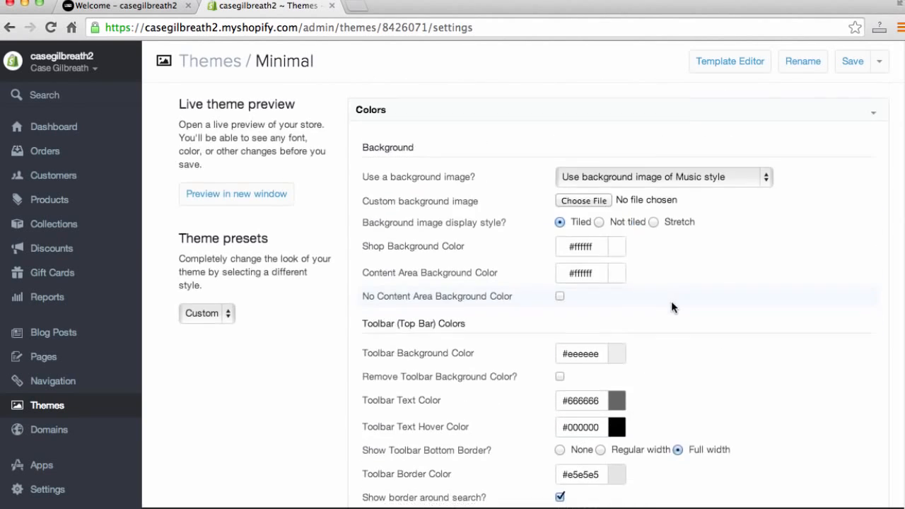
pyautogui.scroll(-15, 672, 307)
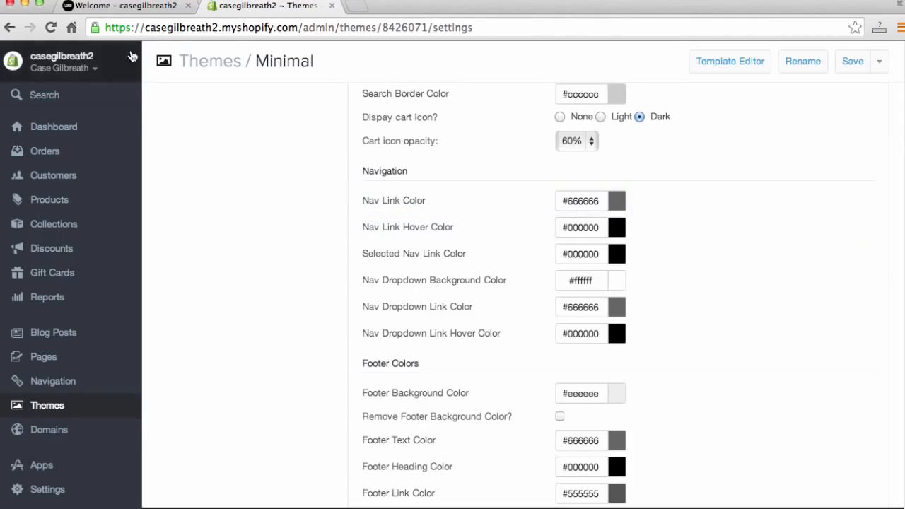
pyautogui.click(122, 12)
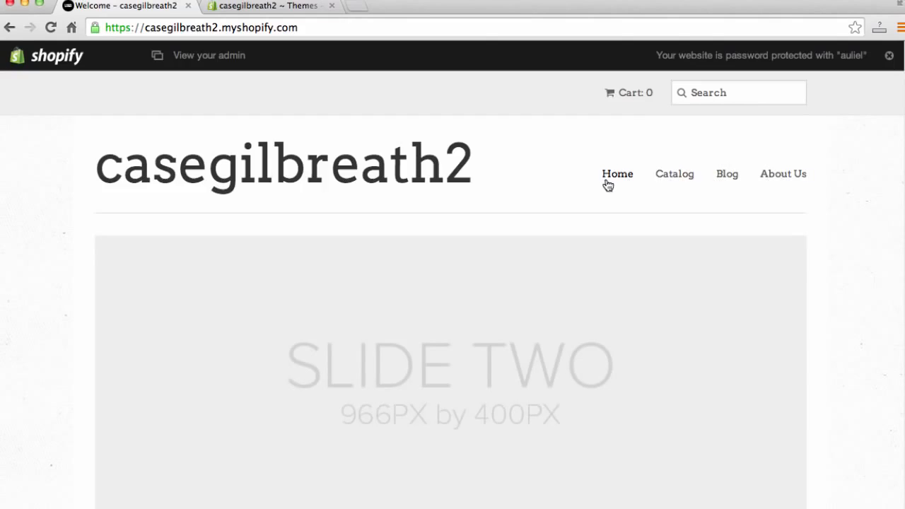
pyautogui.click(272, 6)
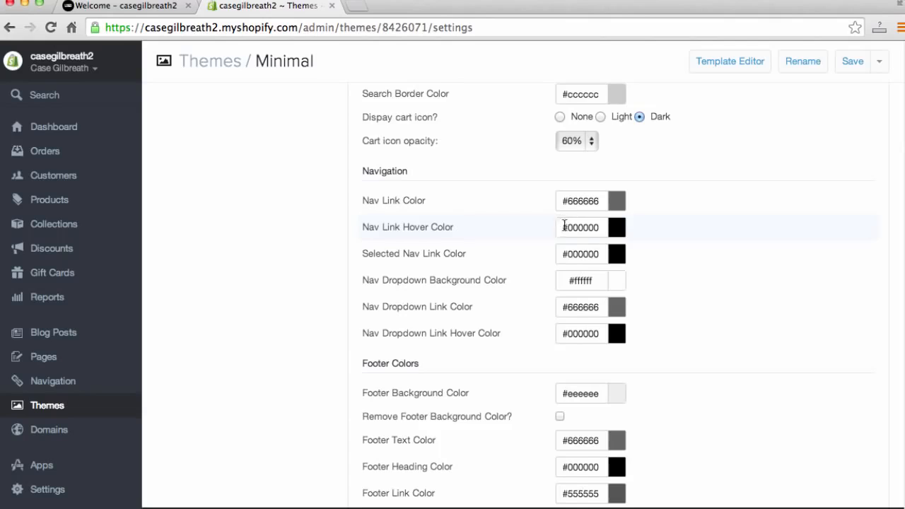
pyautogui.scroll(-1, 557, 227)
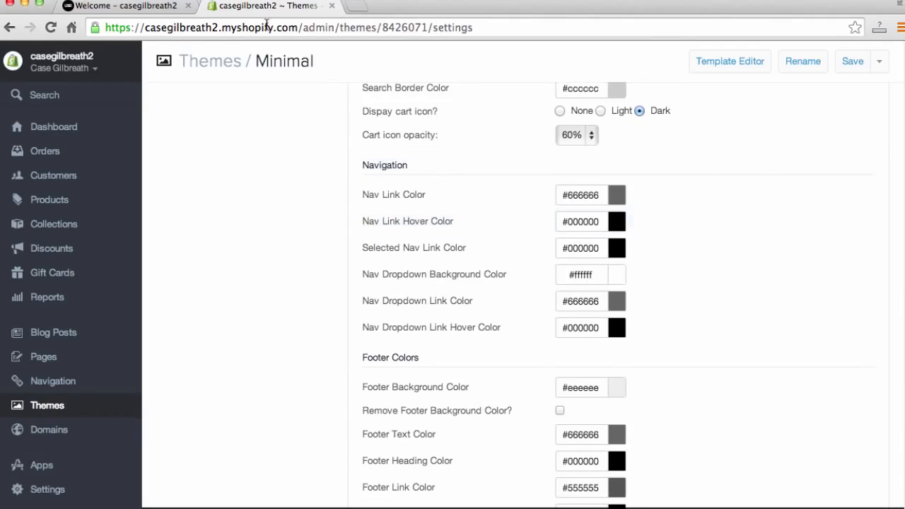
pyautogui.click(71, 7)
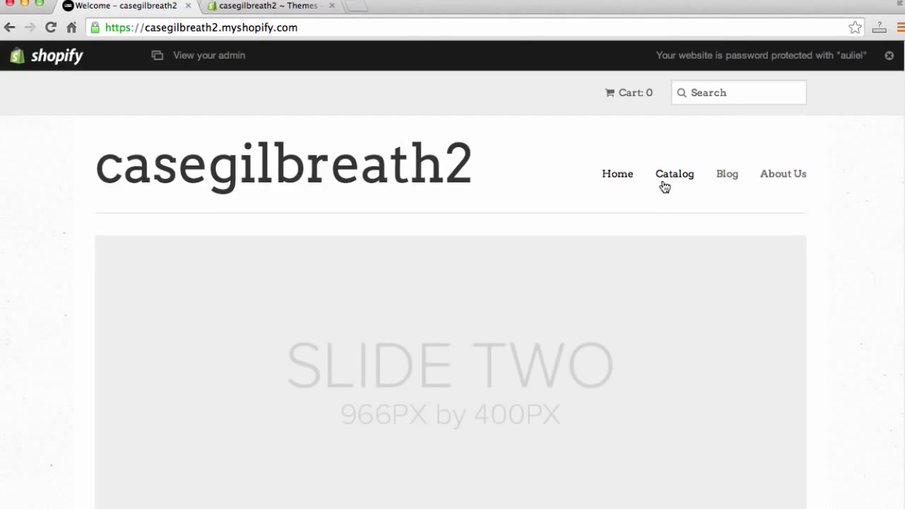
pyautogui.click(249, 5)
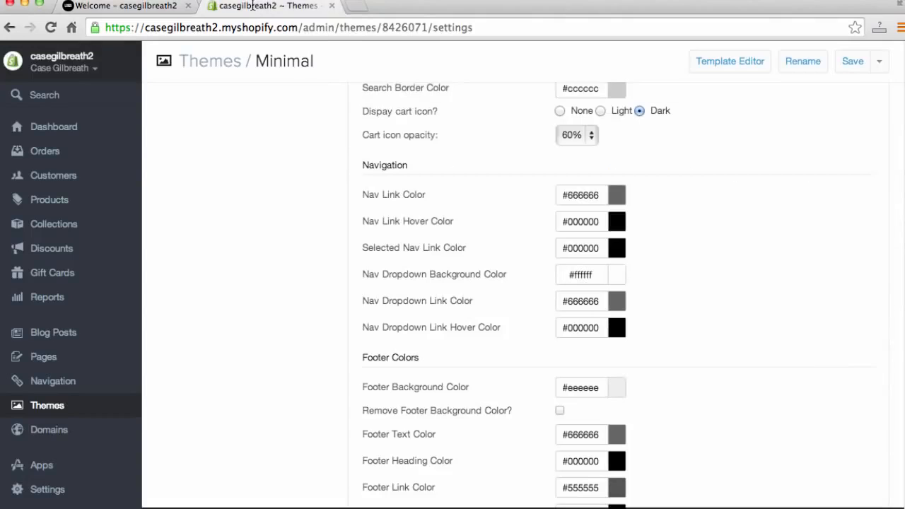
# - Inspect the Nav Link Hover Color picker and scroll through the remaining footer, newsletter and content color settings
pyautogui.click(612, 223)
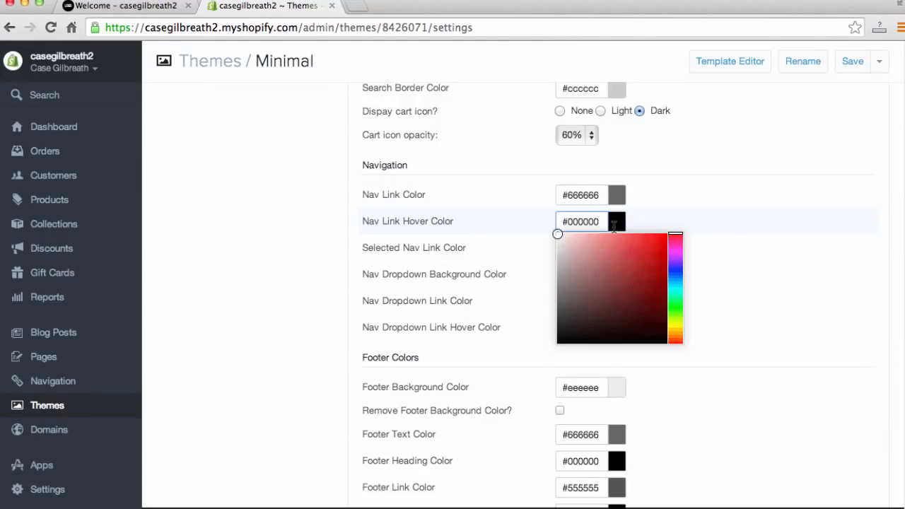
pyautogui.click(760, 221)
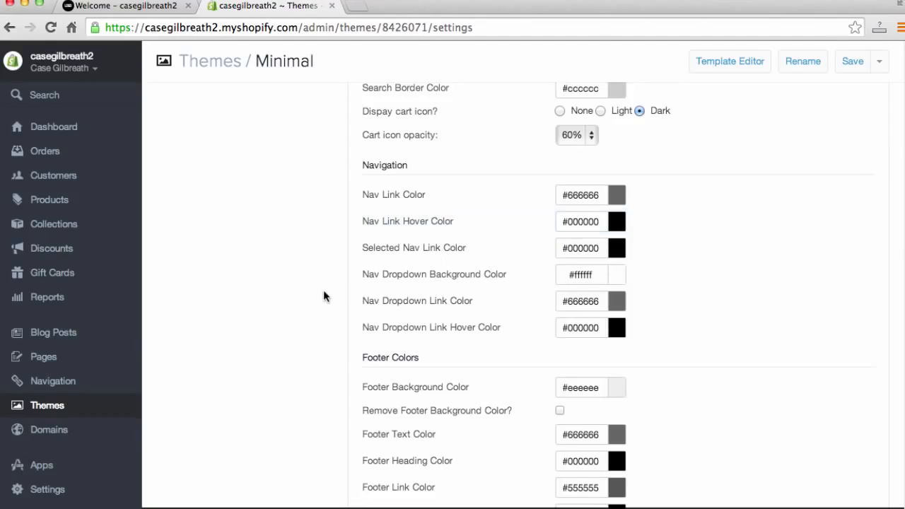
pyautogui.scroll(-6, 323, 287)
pyautogui.scroll(-7, 283, 315)
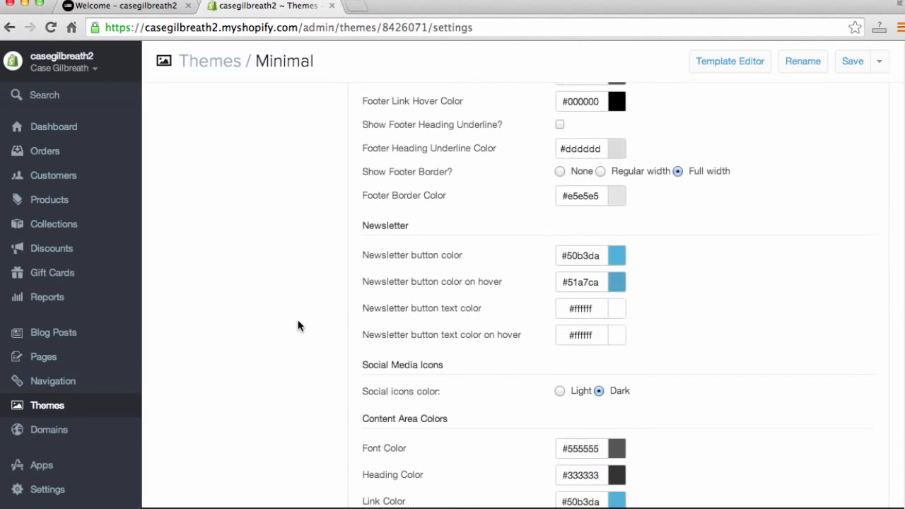
pyautogui.scroll(-2, 307, 325)
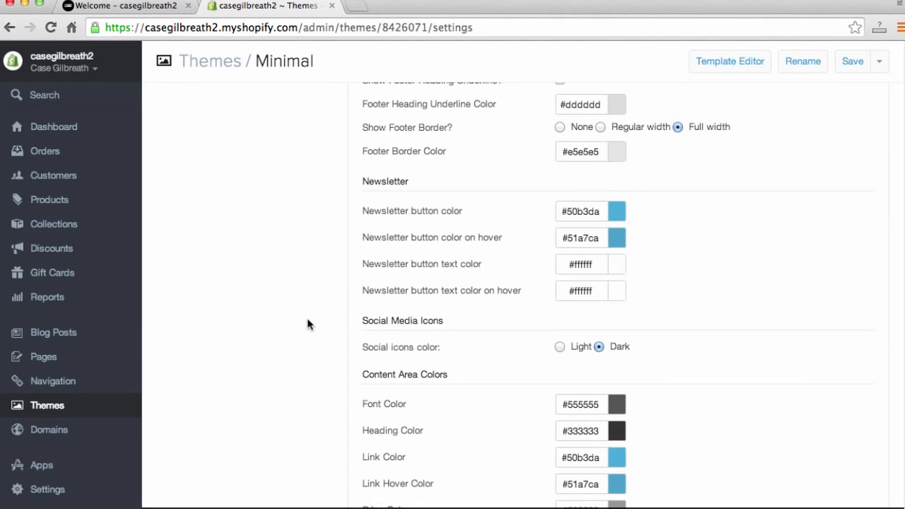
pyautogui.scroll(-3, 307, 327)
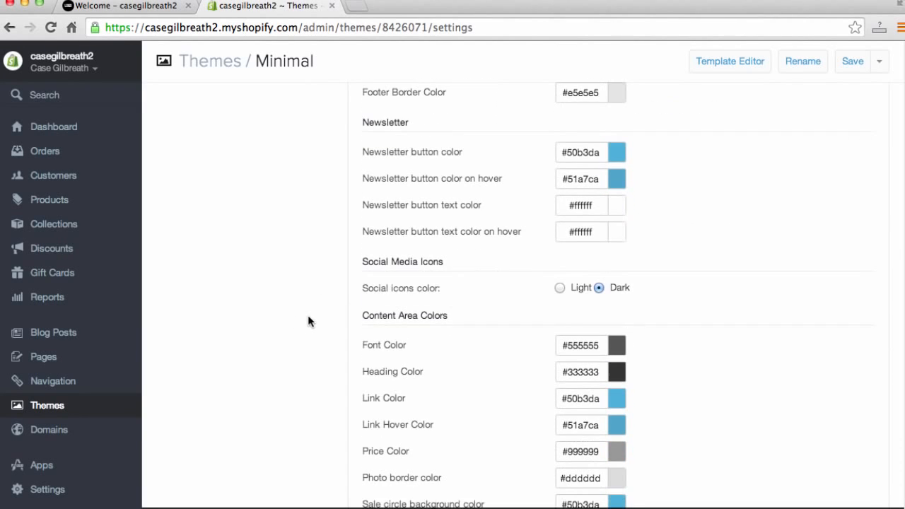
pyautogui.scroll(-20, 308, 320)
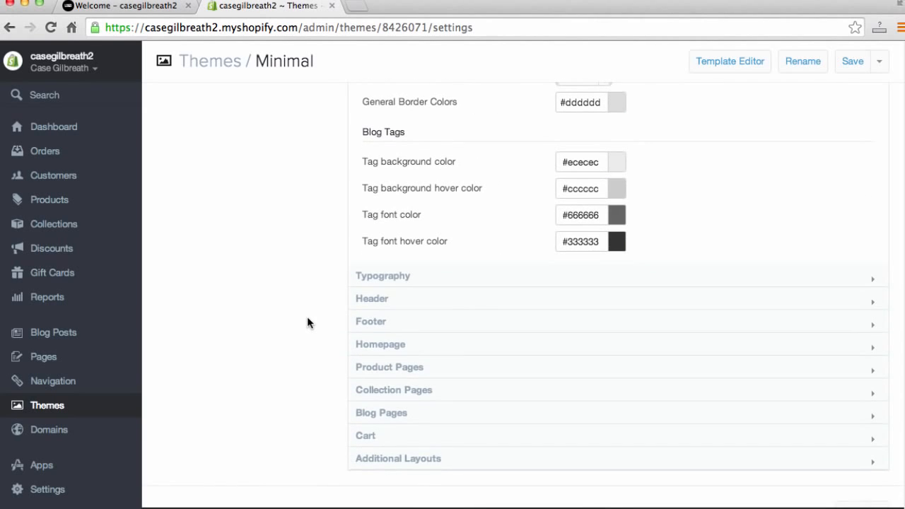
# - Expand the Typography section and review its font settings, then expand the Header section
pyautogui.click(375, 279)
pyautogui.scroll(-8, 263, 286)
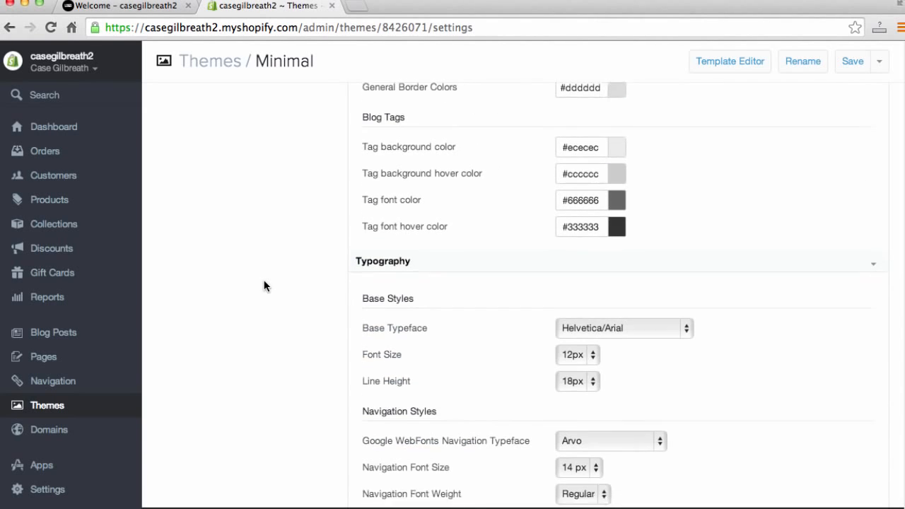
pyautogui.scroll(1, 265, 289)
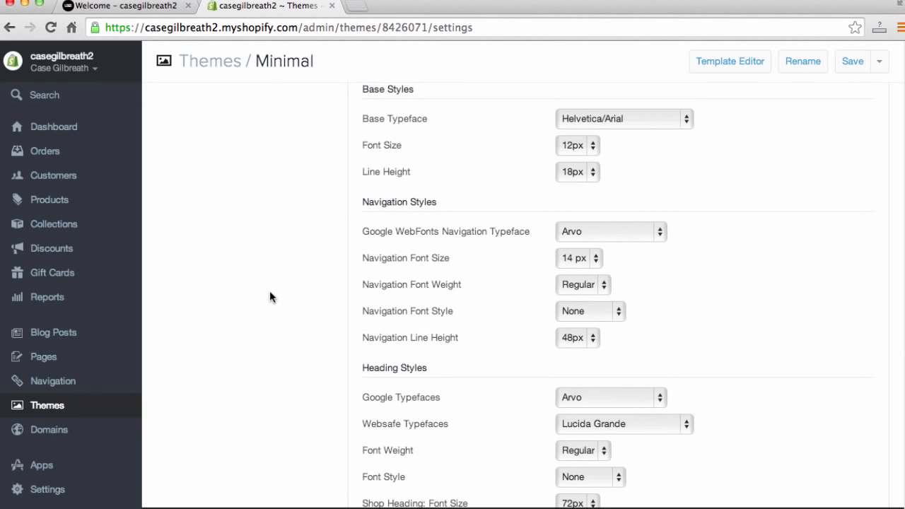
pyautogui.scroll(5, 281, 266)
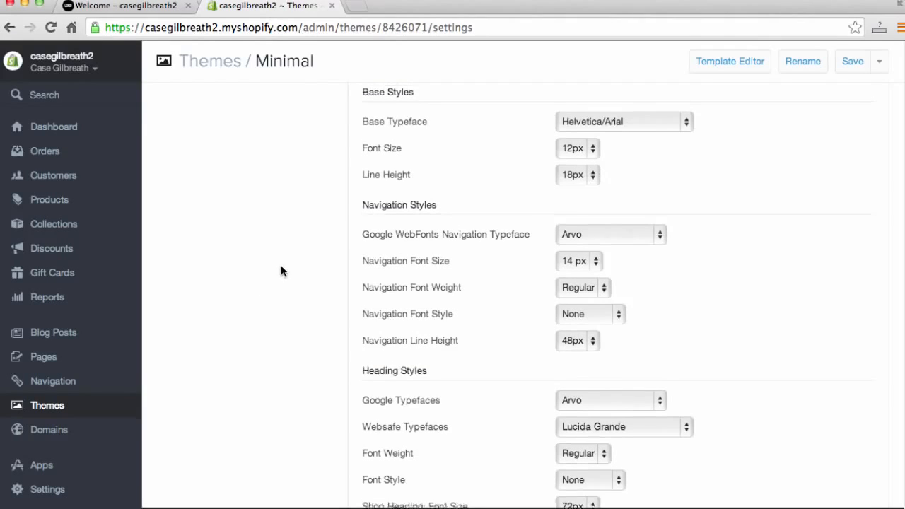
pyautogui.scroll(-12, 309, 255)
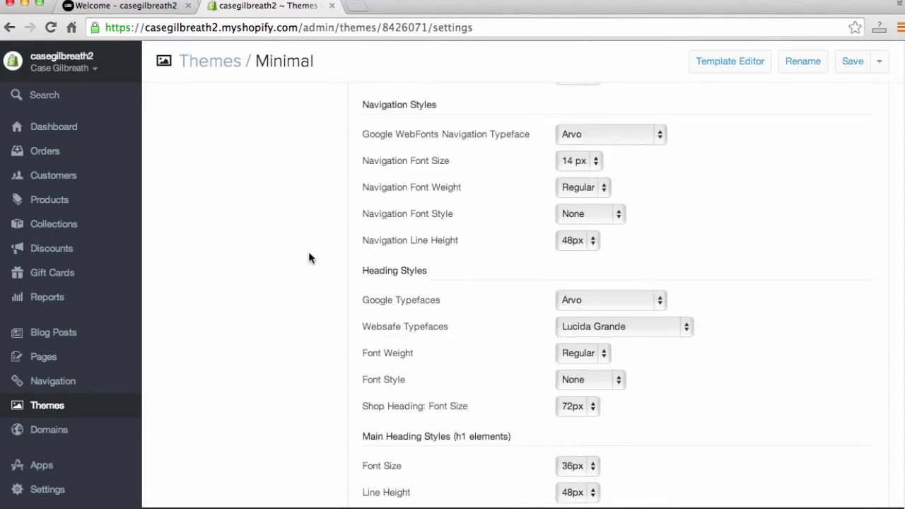
pyautogui.scroll(-15, 310, 262)
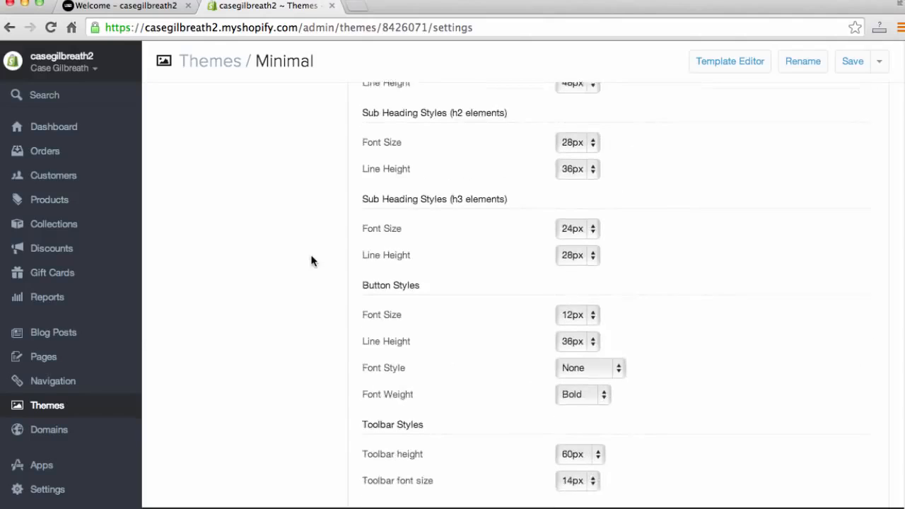
pyautogui.scroll(-1, 313, 263)
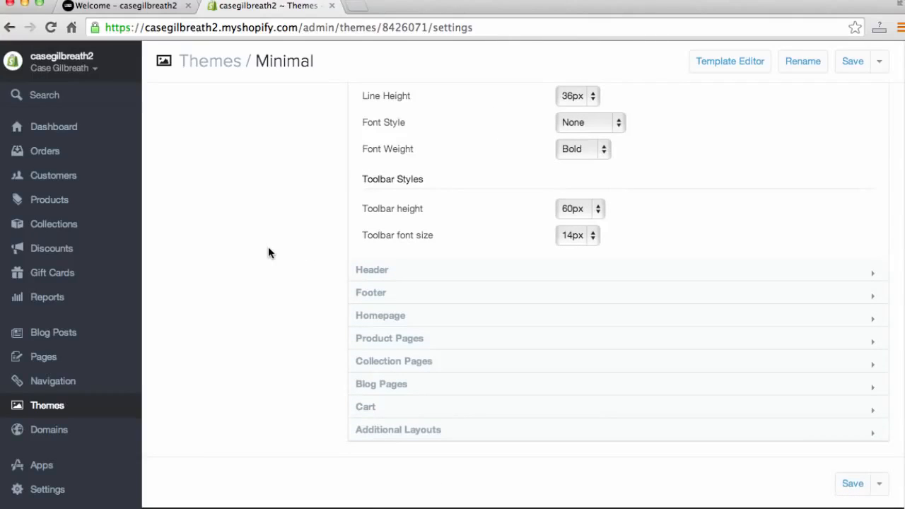
pyautogui.click(375, 271)
pyautogui.scroll(-2, 319, 273)
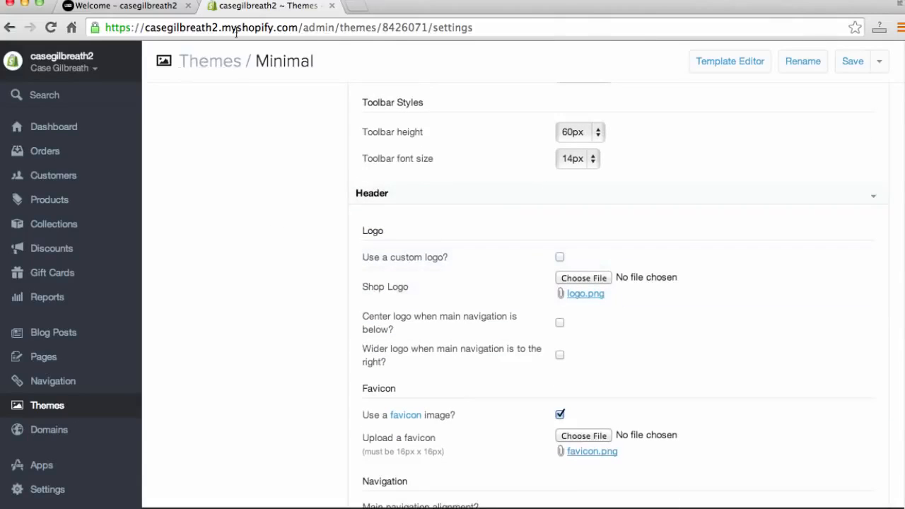
# - Compare the storefront's text shop name with the Header section's logo options
pyautogui.click(119, 8)
pyautogui.moveTo(476, 163); pyautogui.dragTo(209, 166)
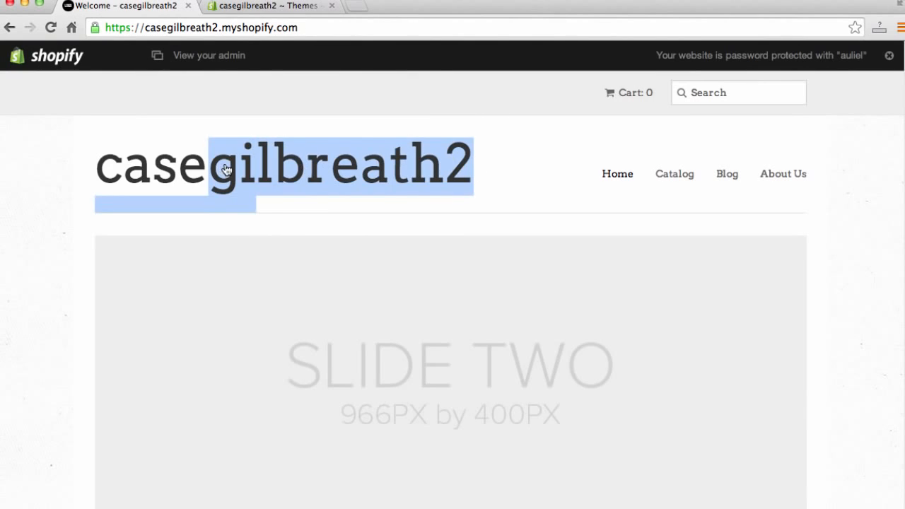
pyautogui.click(108, 170)
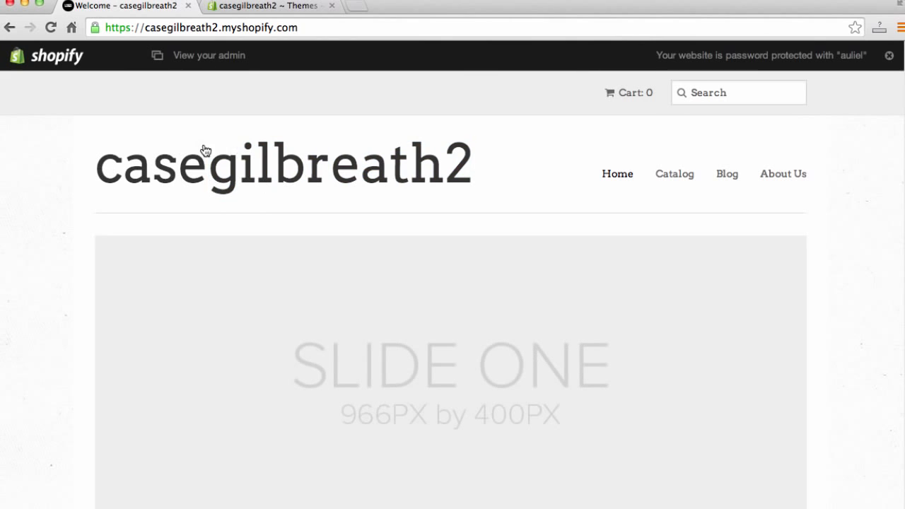
pyautogui.click(290, 7)
pyautogui.scroll(-1, 582, 243)
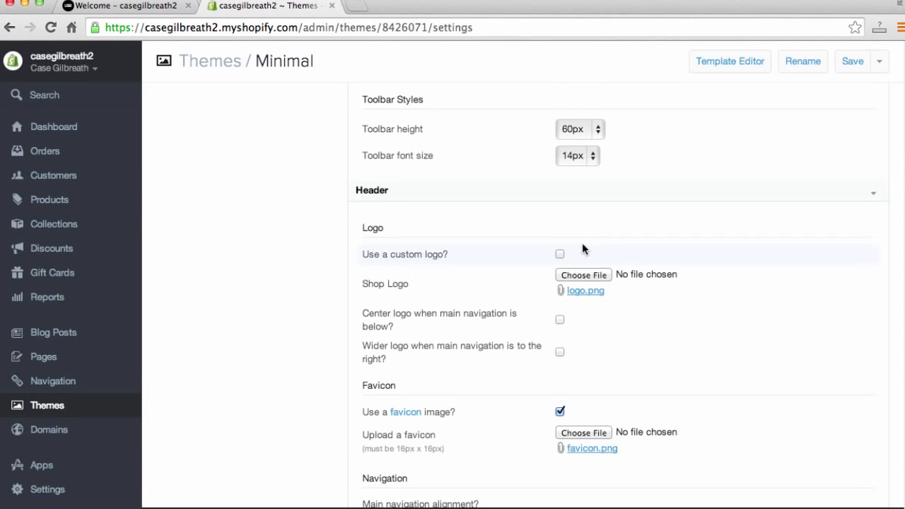
# - Enable a custom logo and upload the red Case Shoes screen shot image as the shop logo
pyautogui.click(560, 255)
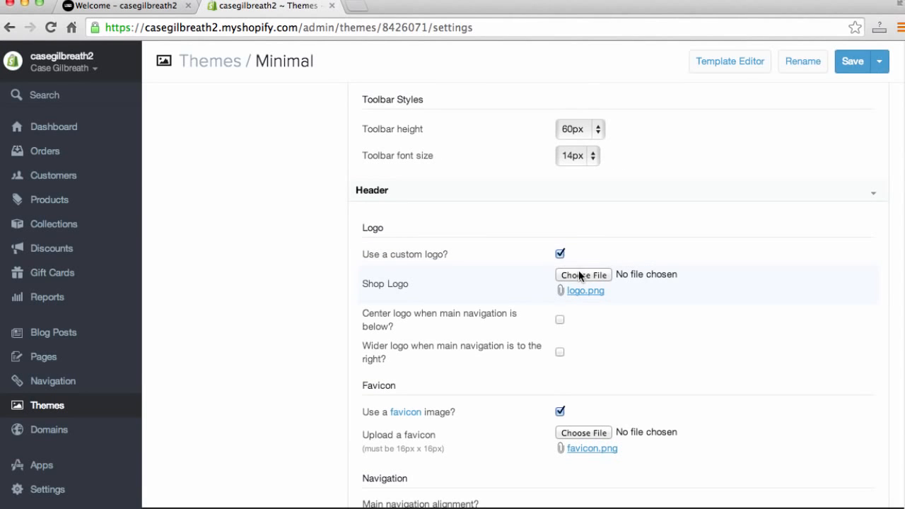
pyautogui.click(580, 276)
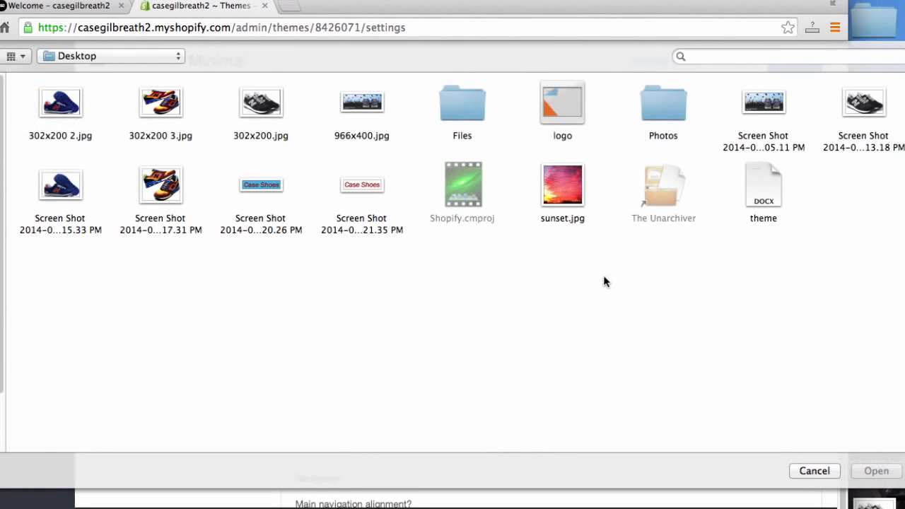
pyautogui.click(361, 185)
pyautogui.click(876, 471)
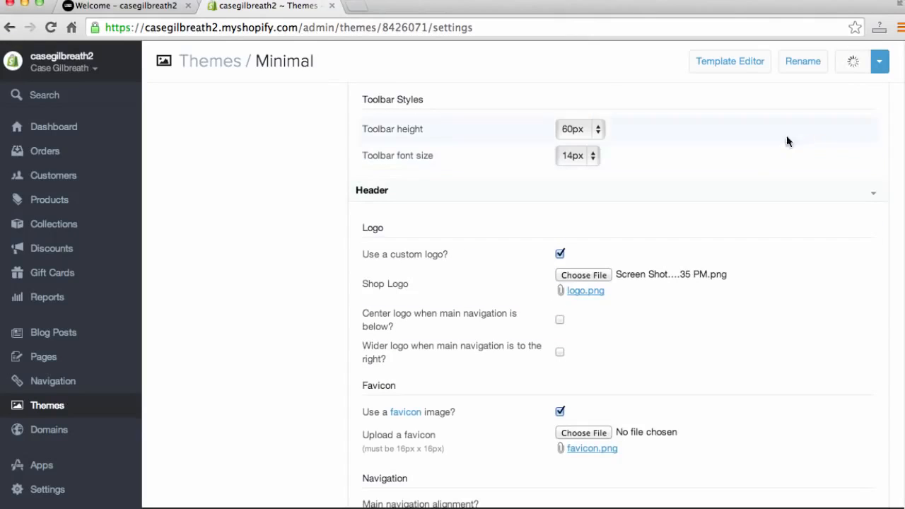
# - Reload the storefront and scroll the homepage to examine the new logo
pyautogui.click(124, 6)
pyautogui.click(291, 30)
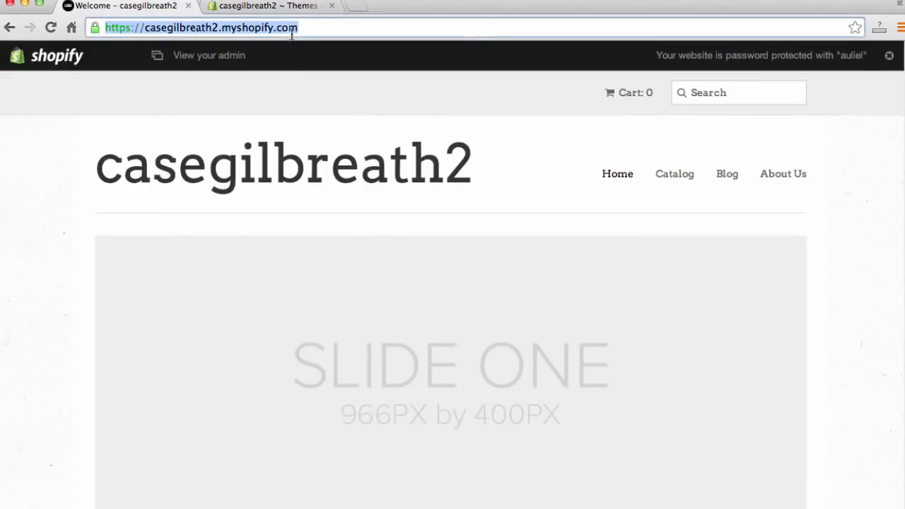
pyautogui.press('Return')
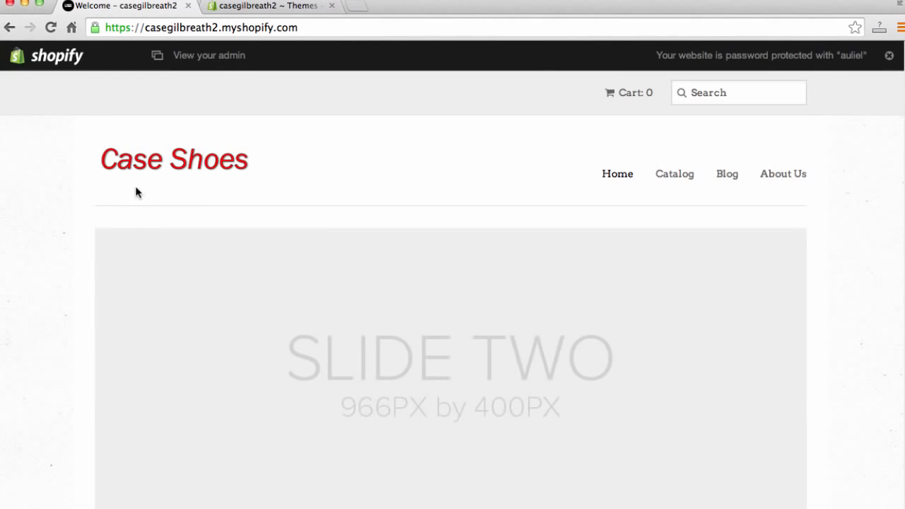
pyautogui.scroll(-3, 63, 209)
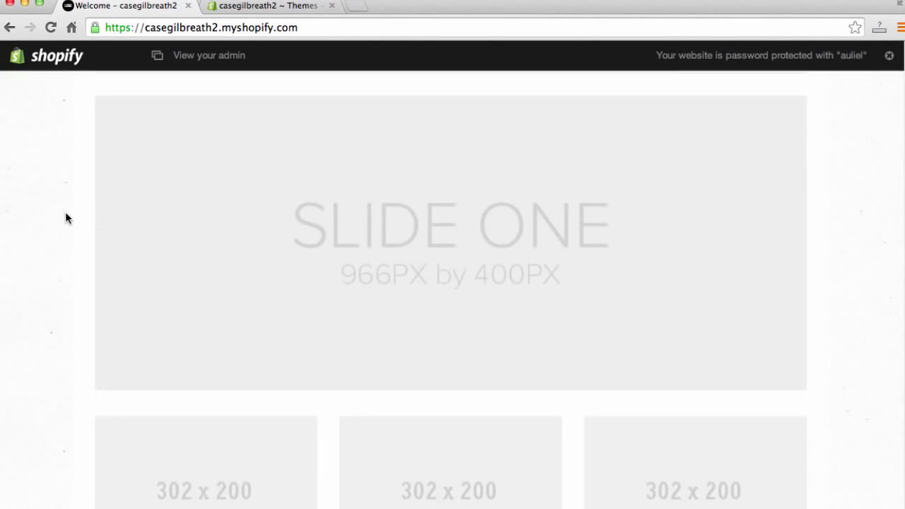
pyautogui.scroll(3, 65, 212)
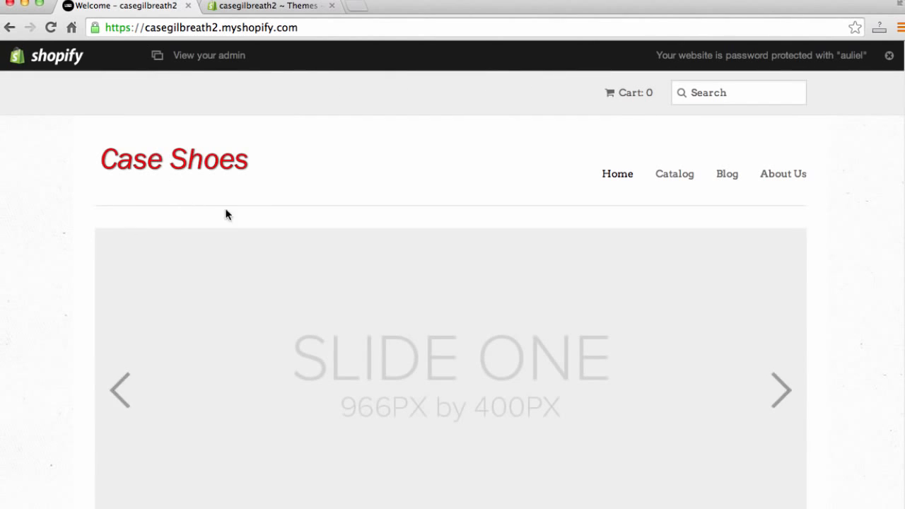
# - Review the Header navigation options, then expand the Footer section and examine its link list title
pyautogui.click(263, 7)
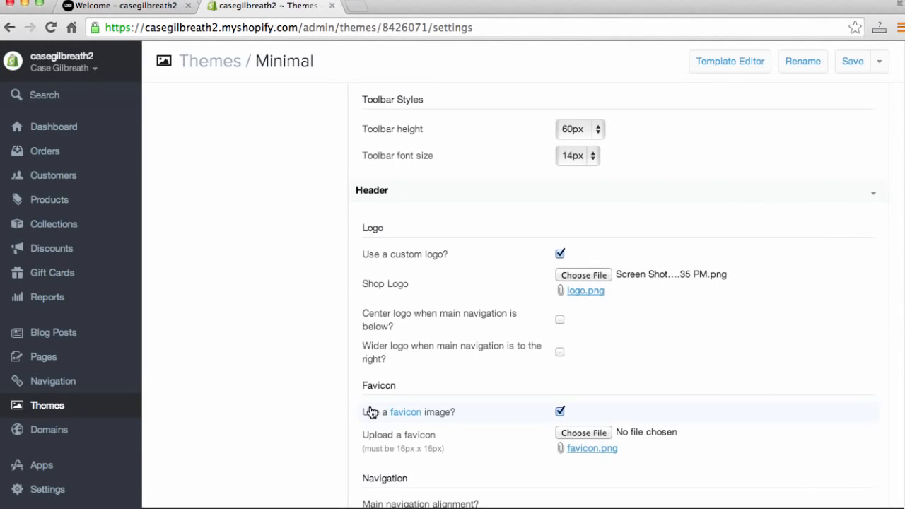
pyautogui.scroll(-2, 337, 343)
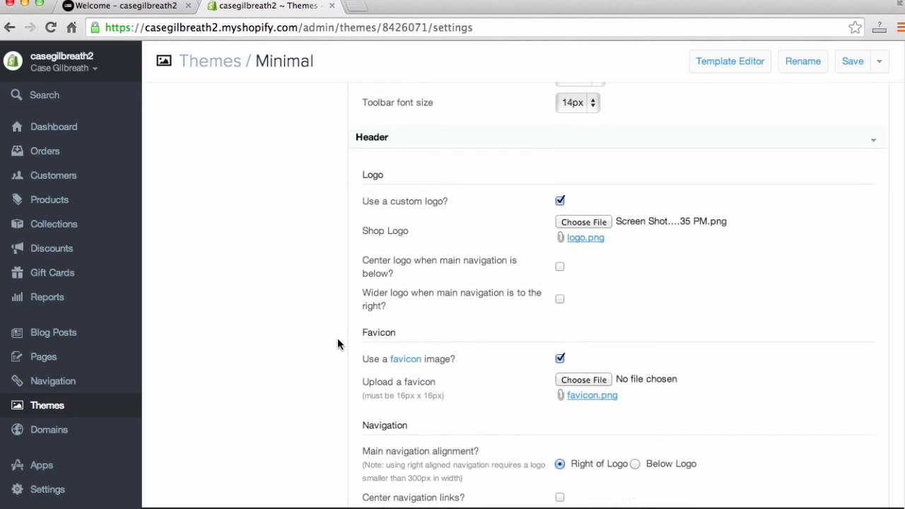
pyautogui.scroll(-5, 338, 343)
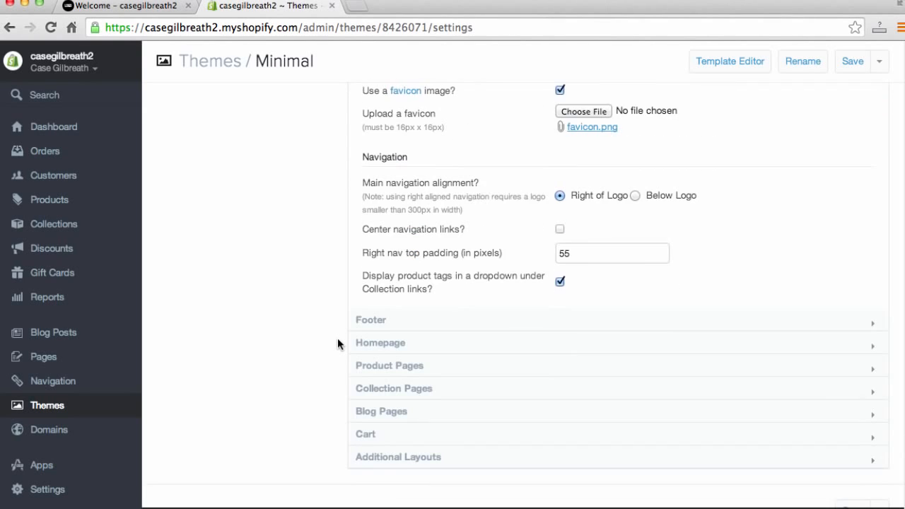
pyautogui.scroll(-1, 338, 339)
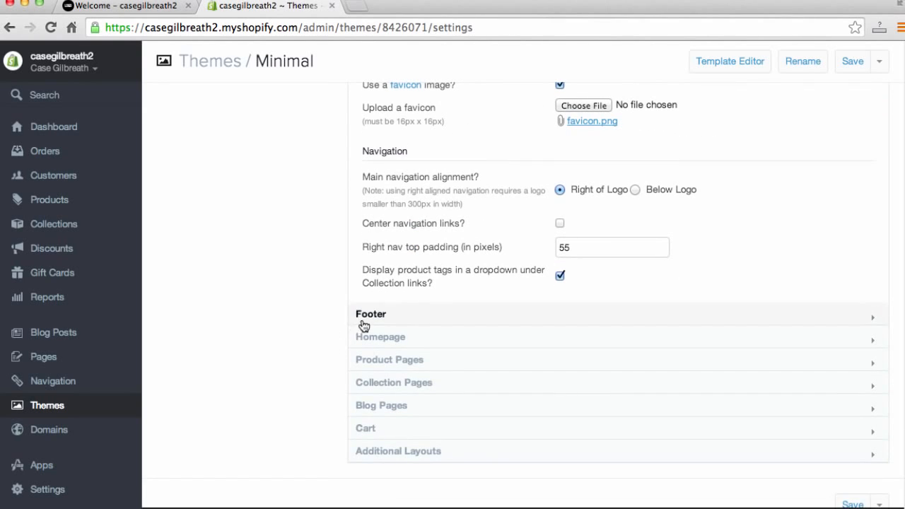
pyautogui.click(364, 322)
pyautogui.scroll(-2, 288, 329)
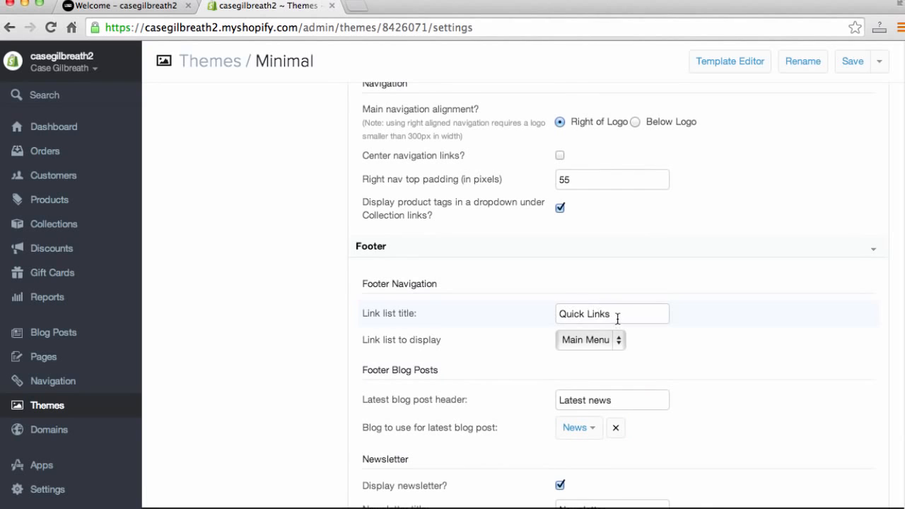
pyautogui.moveTo(617, 319); pyautogui.dragTo(546, 303)
pyautogui.scroll(-2, 336, 392)
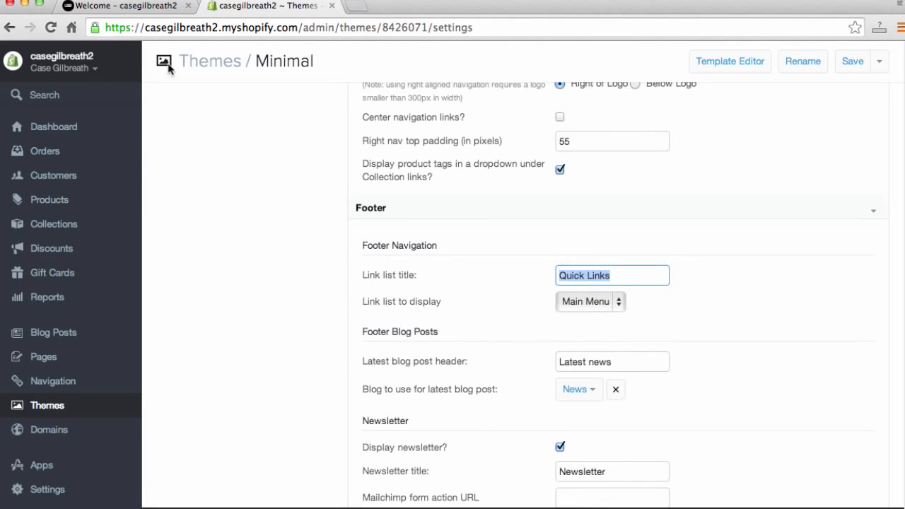
# - Locate the Quick Links heading in the storefront footer
pyautogui.click(141, 15)
pyautogui.scroll(-10, 45, 334)
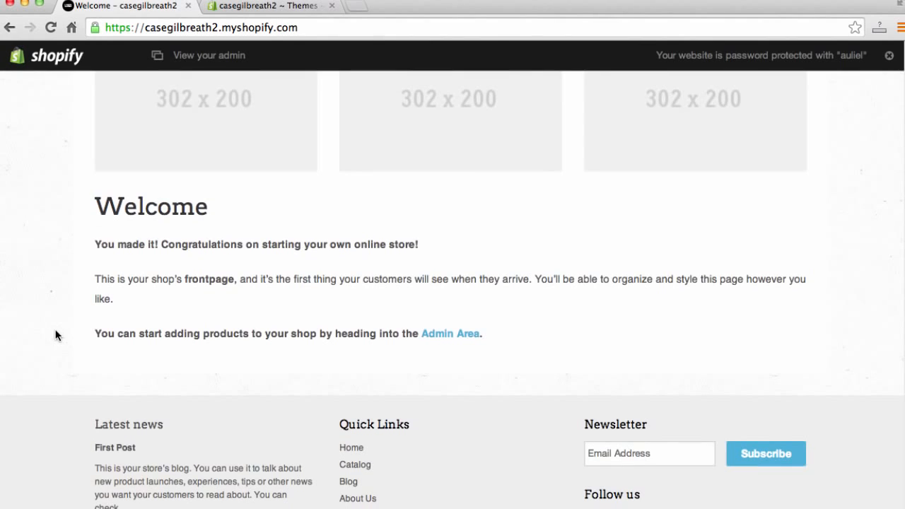
pyautogui.moveTo(410, 425); pyautogui.dragTo(341, 424)
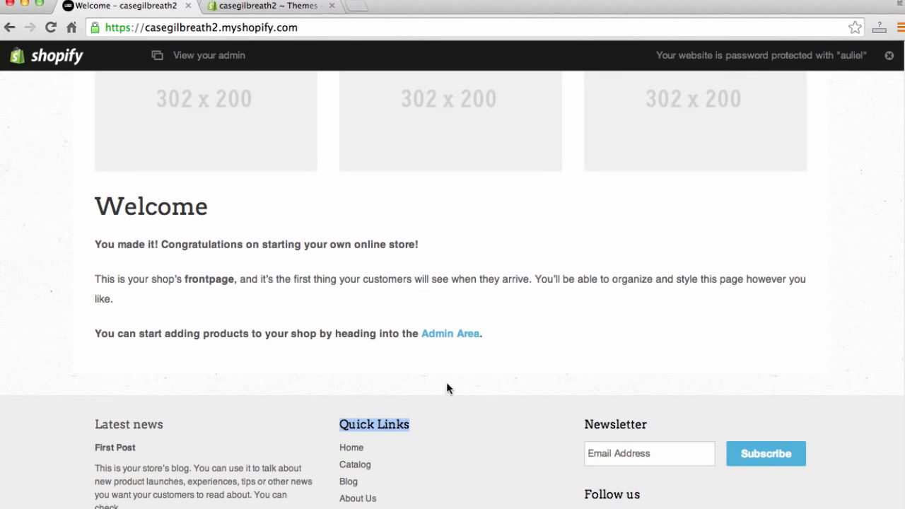
# - Review the footer newsletter and social media link settings and compare them with the storefront footer
pyautogui.click(283, 7)
pyautogui.scroll(-1, 308, 290)
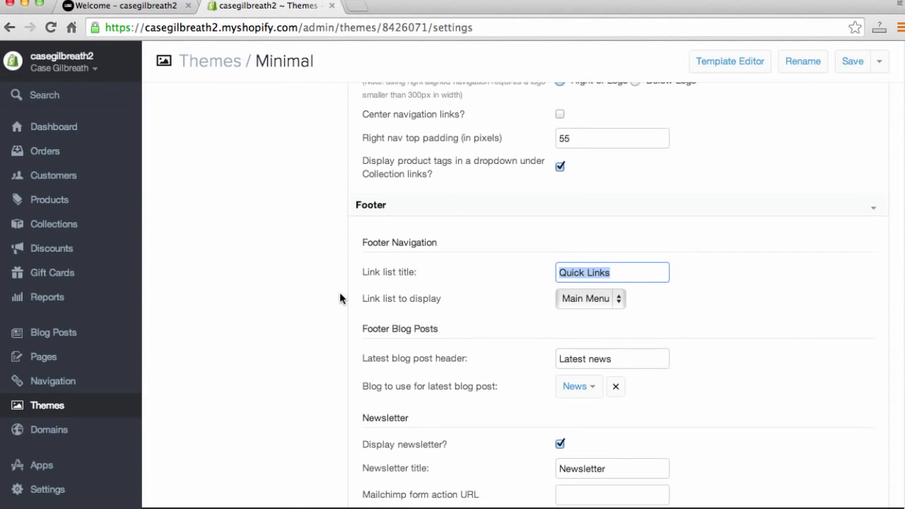
pyautogui.scroll(-5, 310, 290)
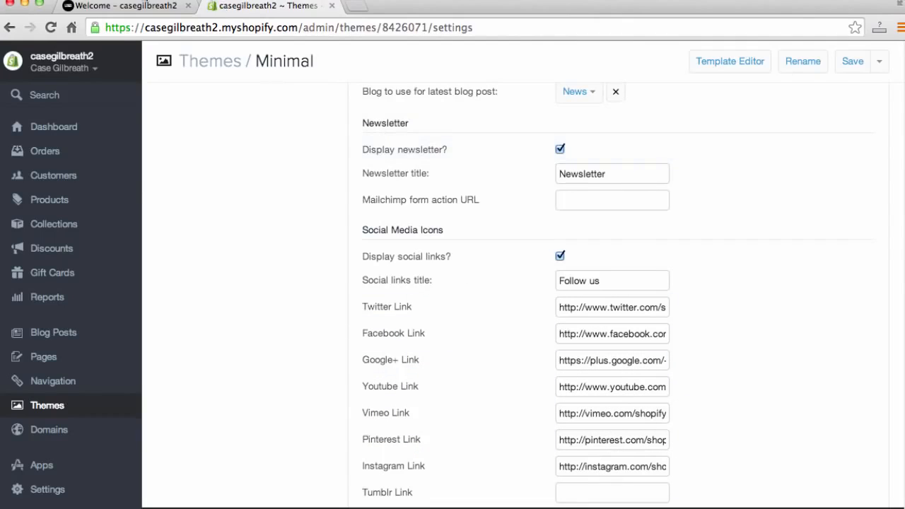
pyautogui.click(134, 8)
pyautogui.scroll(-1, 424, 275)
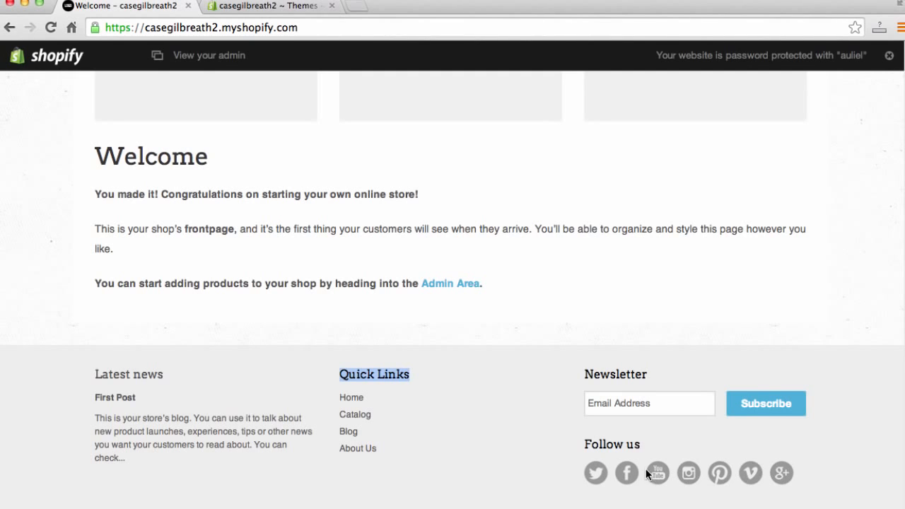
pyautogui.scroll(1, 628, 488)
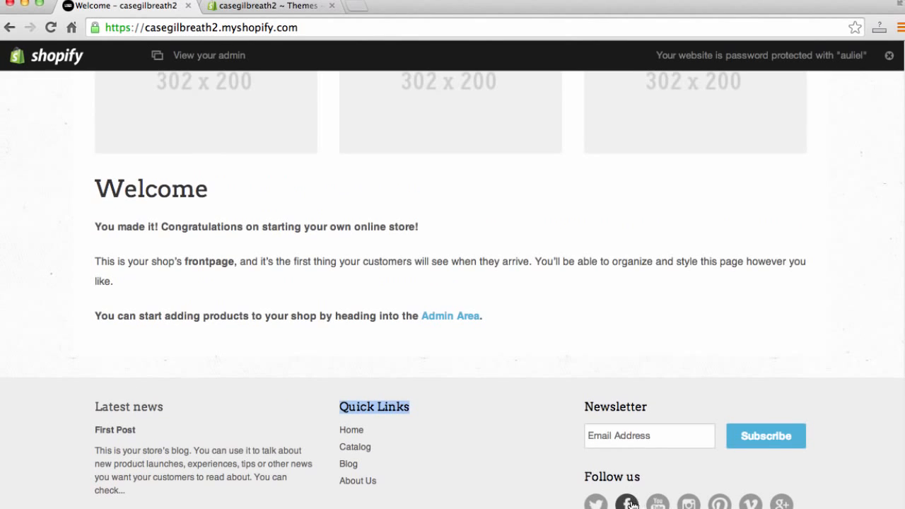
# - Expand the Homepage section of the theme settings and review its content and slideshow options
pyautogui.click(268, 6)
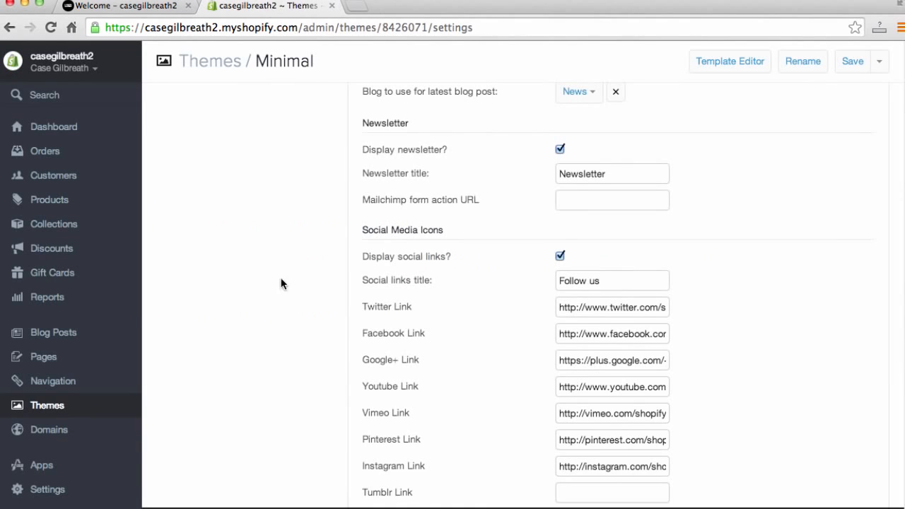
pyautogui.scroll(-5, 281, 283)
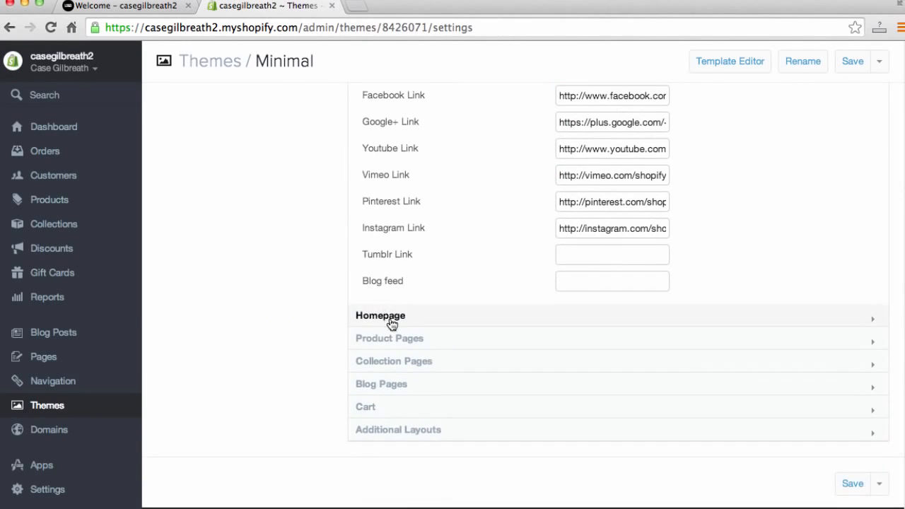
pyautogui.click(391, 318)
pyautogui.scroll(-3, 289, 322)
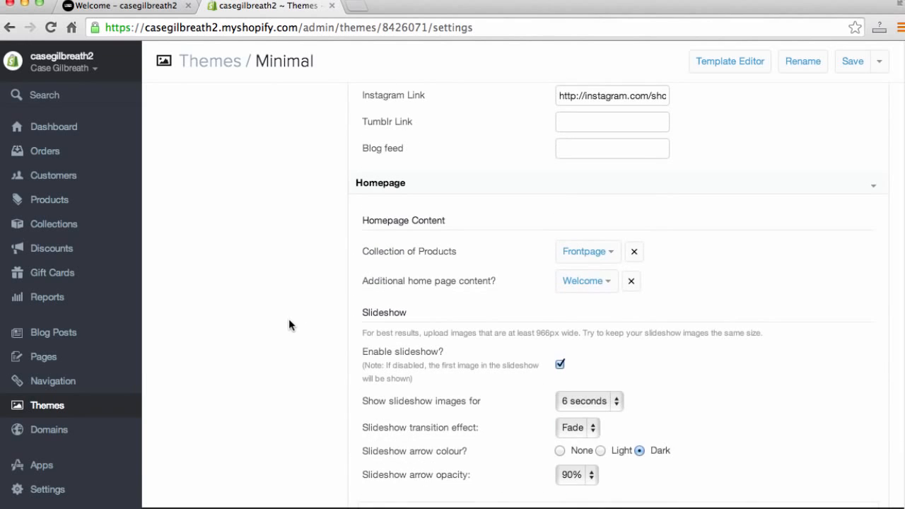
pyautogui.scroll(-3, 288, 319)
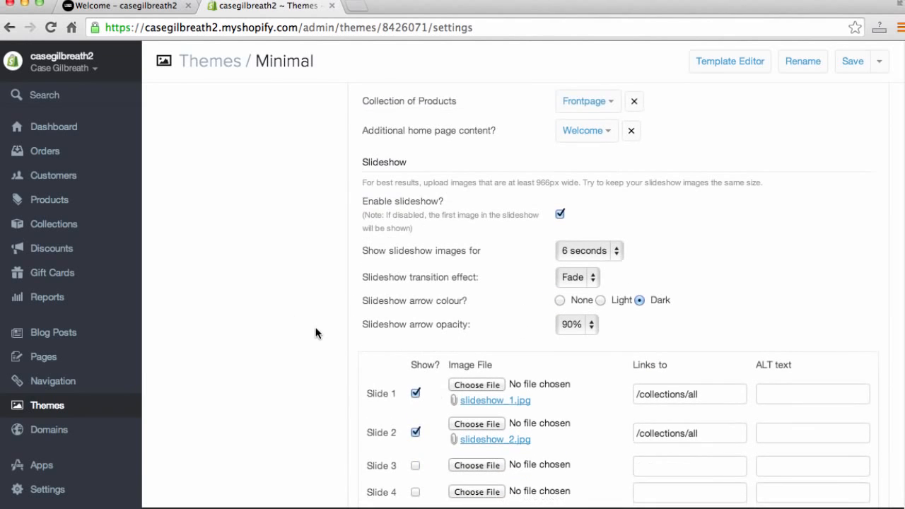
pyautogui.scroll(-1, 359, 333)
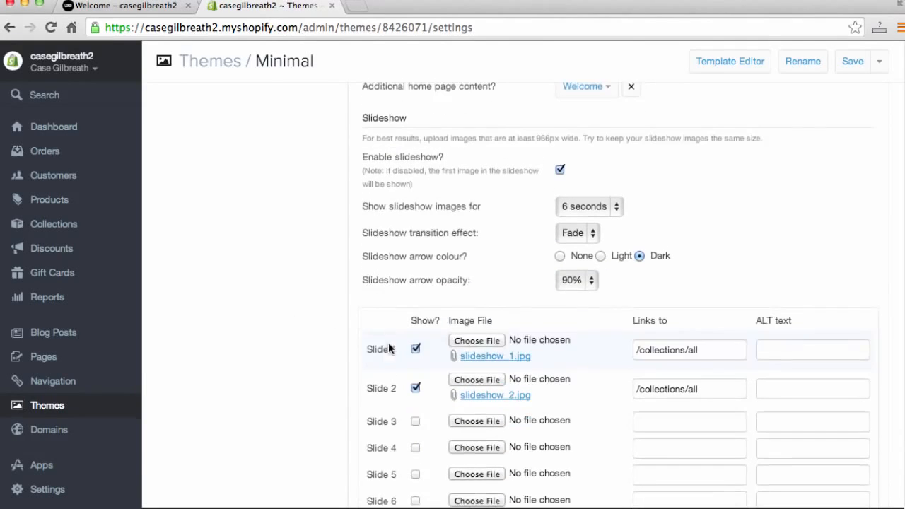
# - Examine the slideshow on the storefront homepage, then return to the theme settings
pyautogui.click(121, 7)
pyautogui.scroll(10, 80, 205)
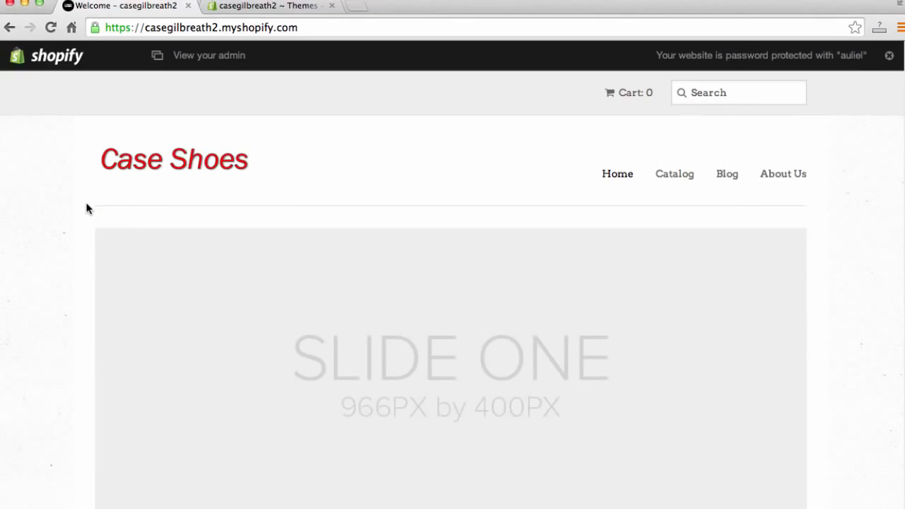
pyautogui.scroll(-1, 50, 222)
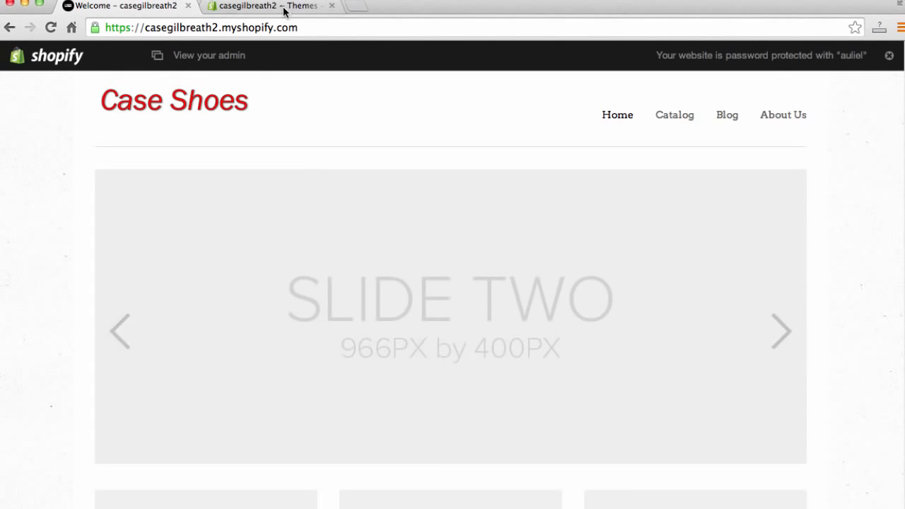
pyautogui.click(277, 9)
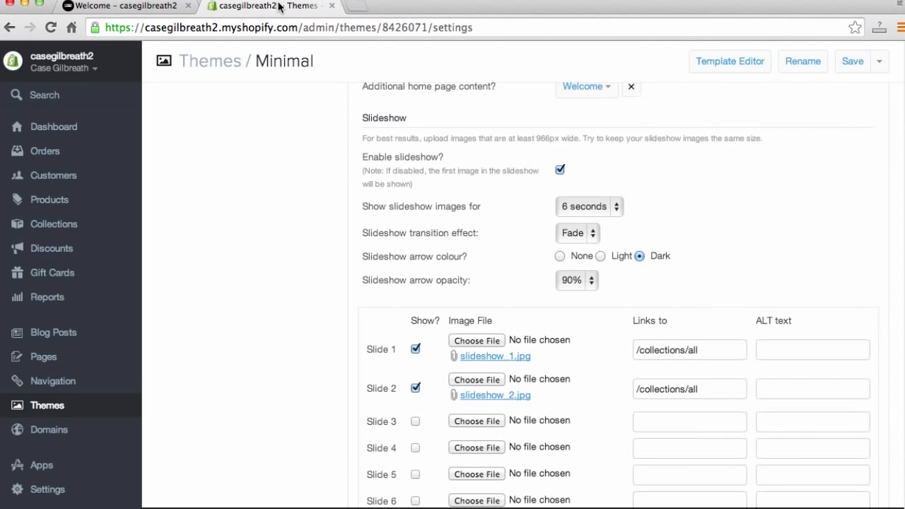
# - Open pixlr.com in a new tab and launch Pixlr Express
pyautogui.click(359, 7)
pyautogui.write('pixlr.com')
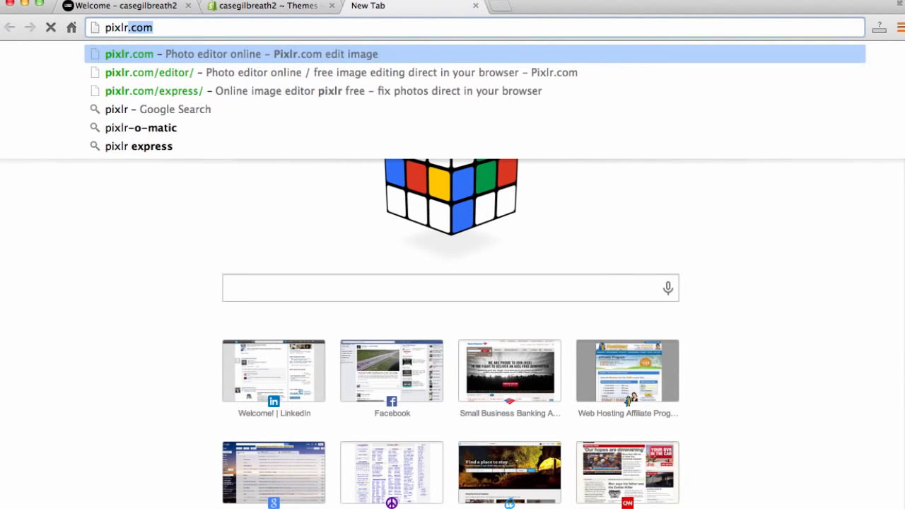
pyautogui.press('Return')
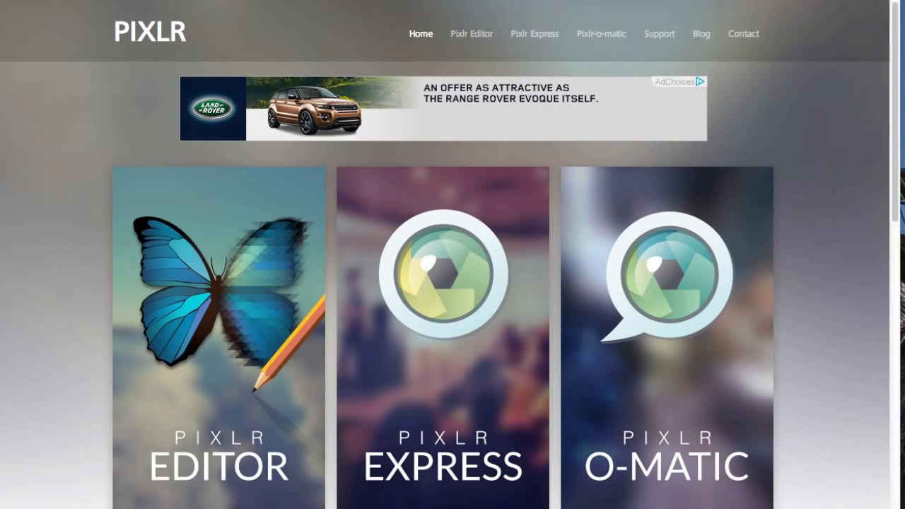
pyautogui.scroll(-1, 610, 222)
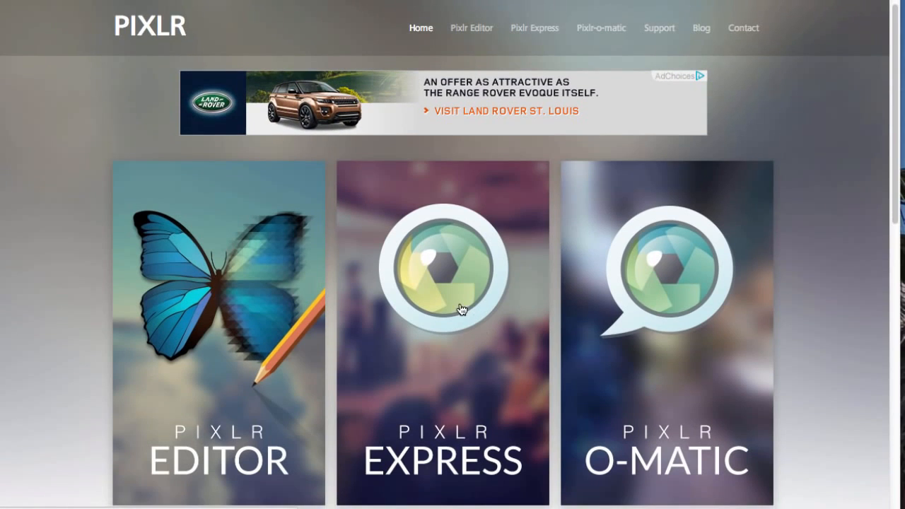
pyautogui.click(460, 308)
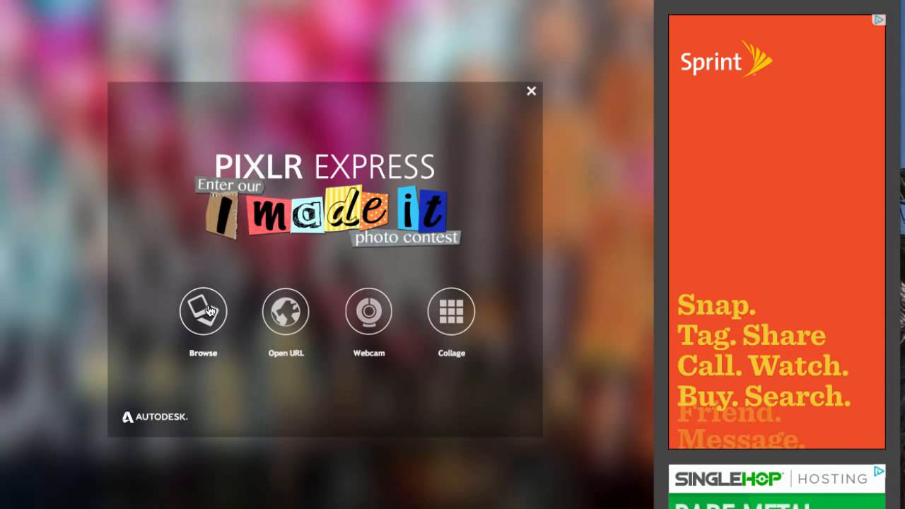
# - Load 302x200.jpg into Pixlr Express's Resize tool, then close the Pixlr tab
pyautogui.click(210, 311)
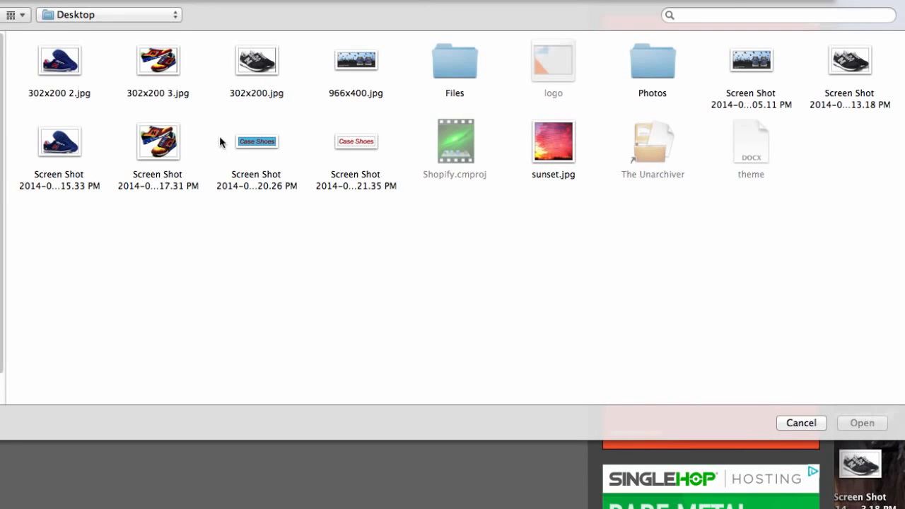
pyautogui.click(267, 73)
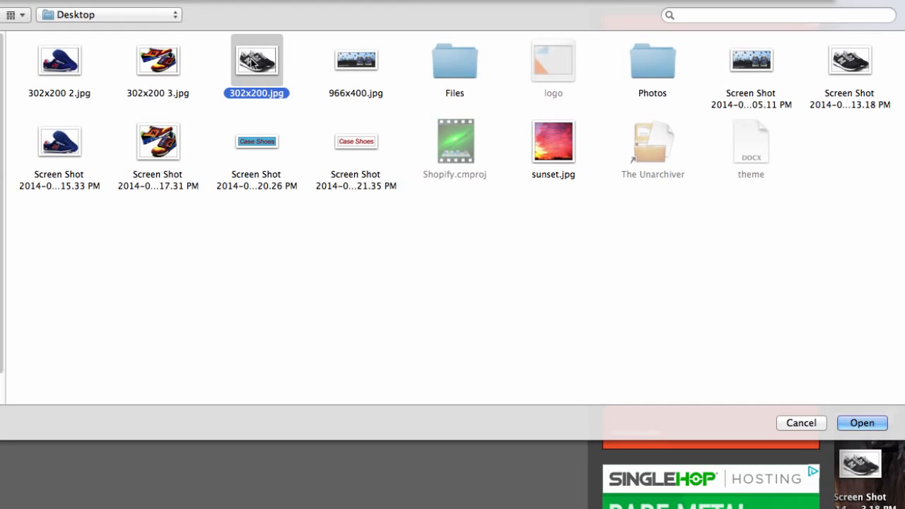
pyautogui.click(859, 423)
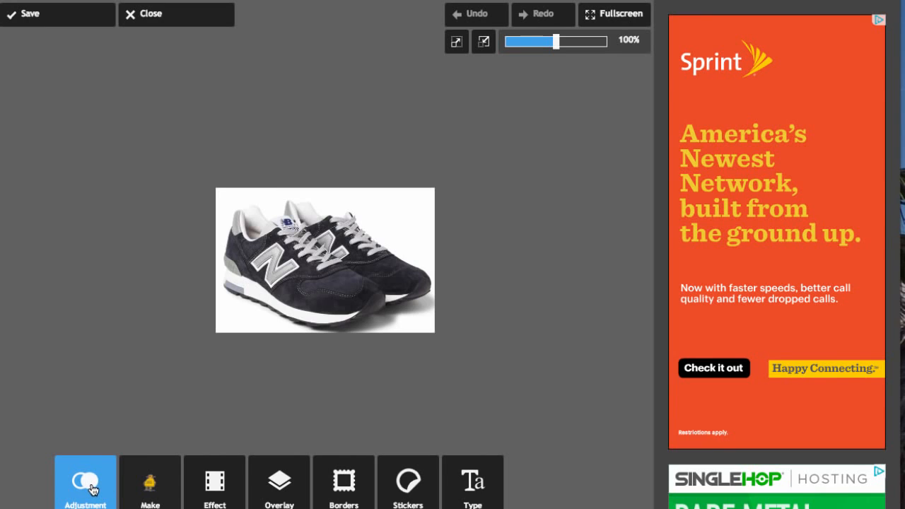
pyautogui.click(92, 490)
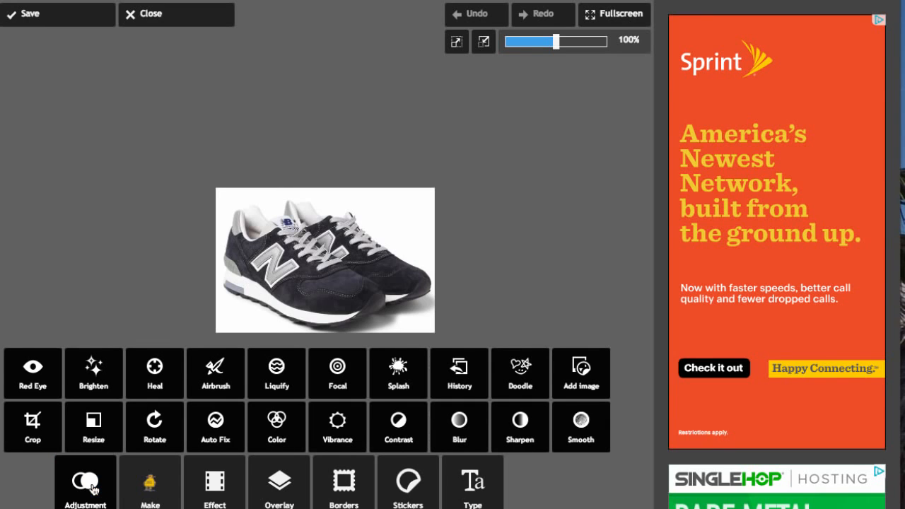
pyautogui.click(98, 426)
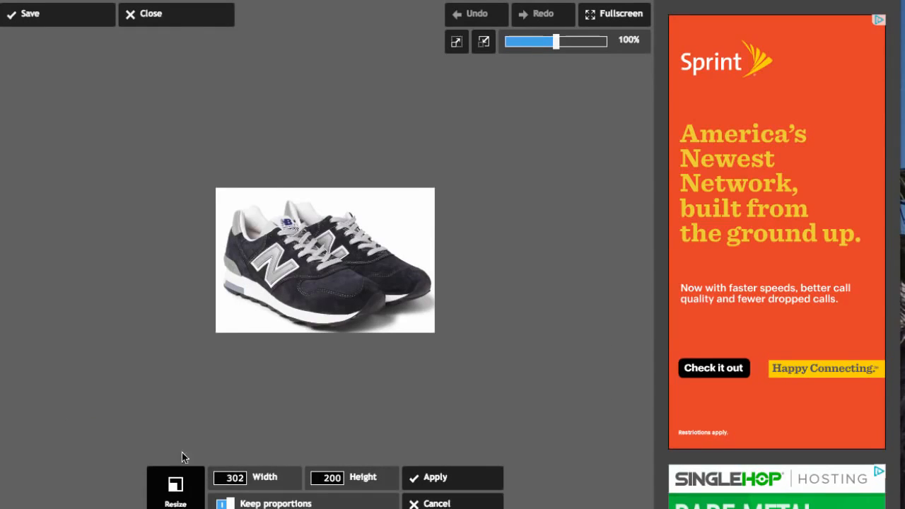
pyautogui.click(242, 478)
pyautogui.click(325, 479)
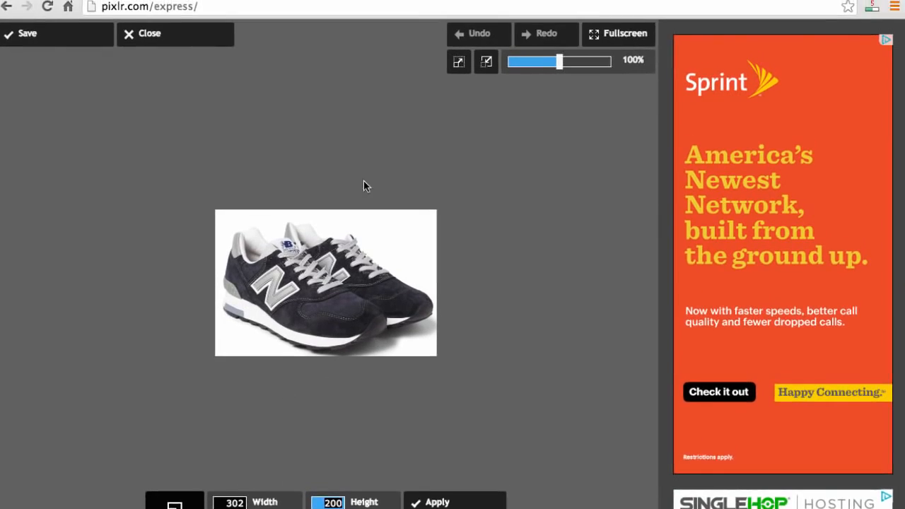
pyautogui.click(146, 26)
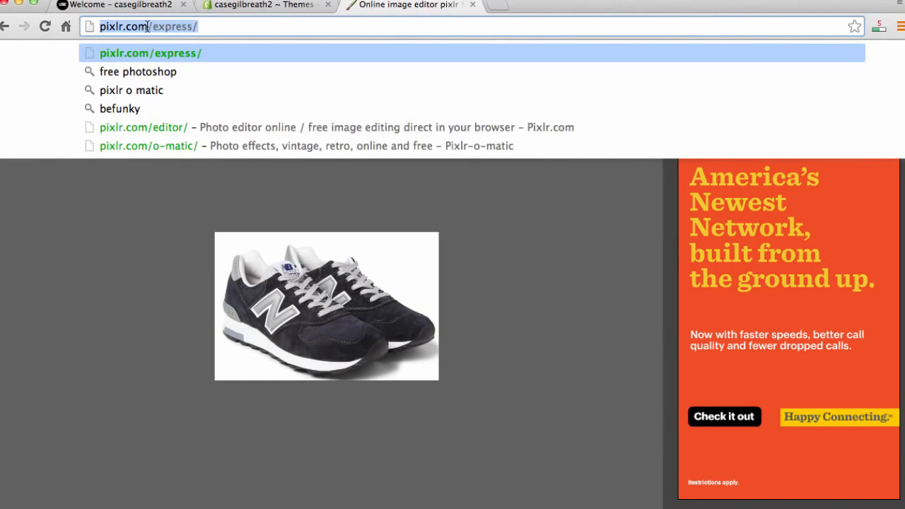
pyautogui.click(147, 26)
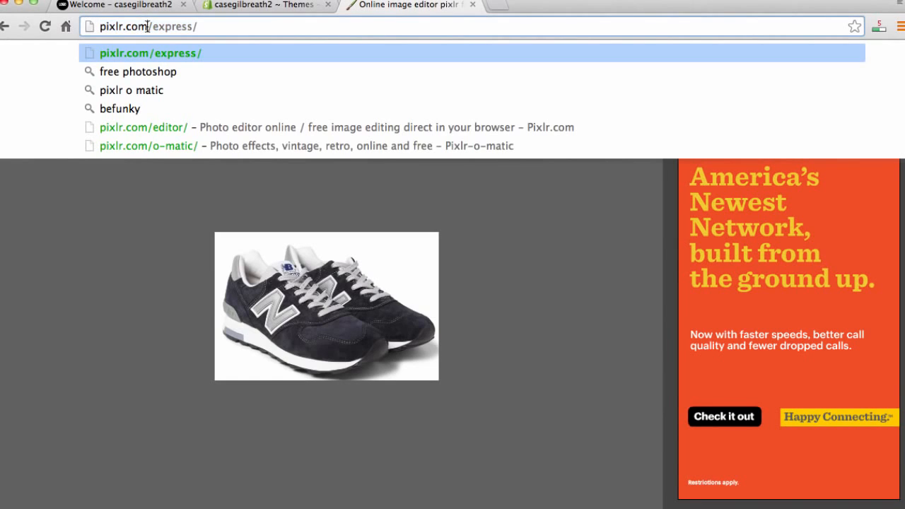
pyautogui.doubleClick(147, 26)
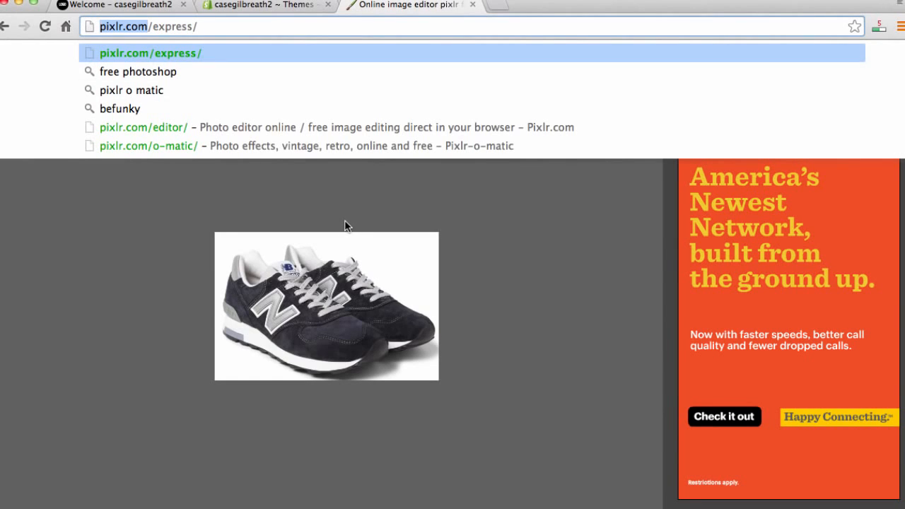
pyautogui.click(471, 7)
# - Upload the 05.11 PM screenshot image as Slide 1 of the slideshow and save the theme settings
pyautogui.scroll(-1, 434, 352)
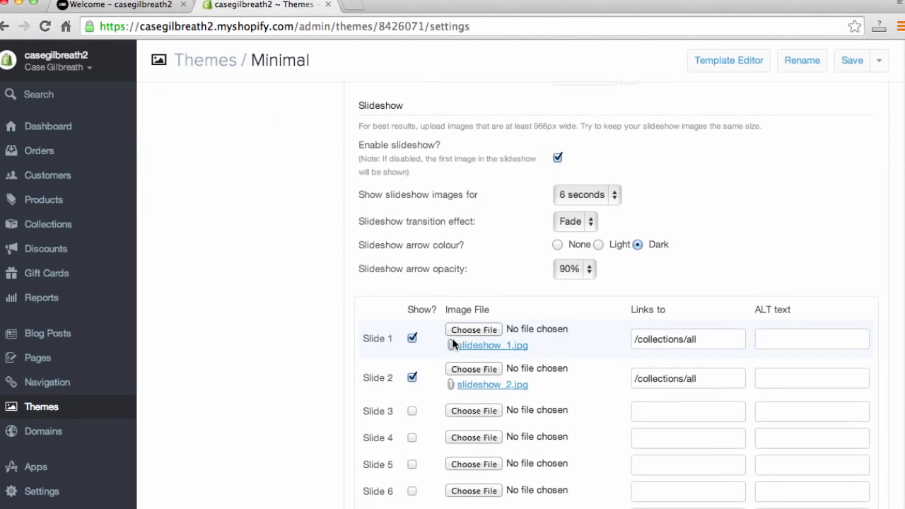
pyautogui.click(473, 329)
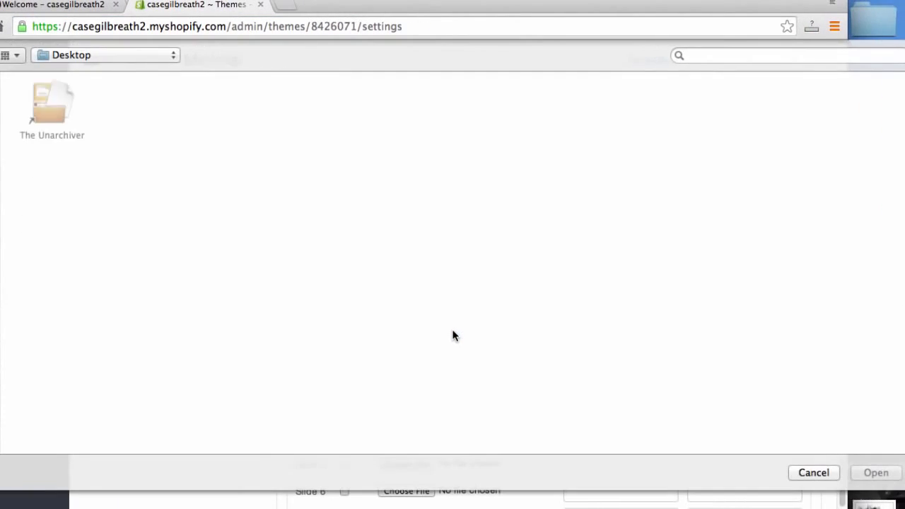
pyautogui.click(763, 103)
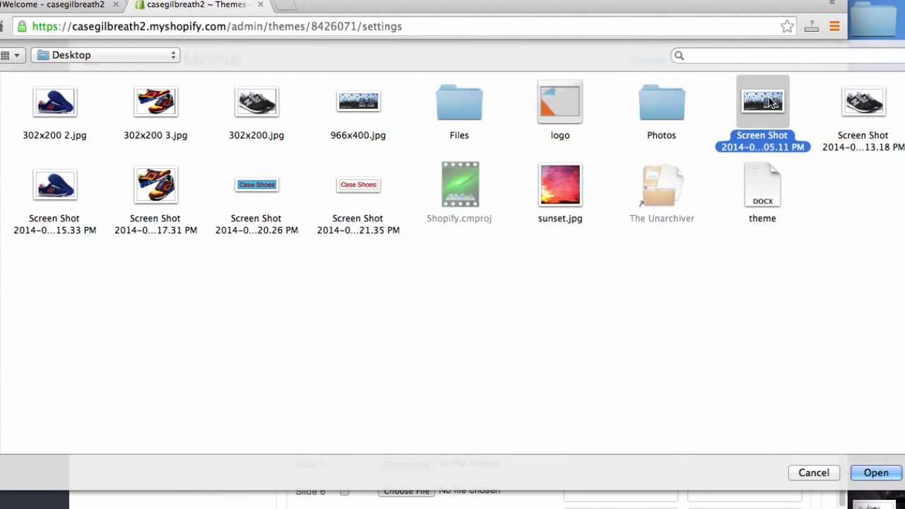
pyautogui.click(876, 472)
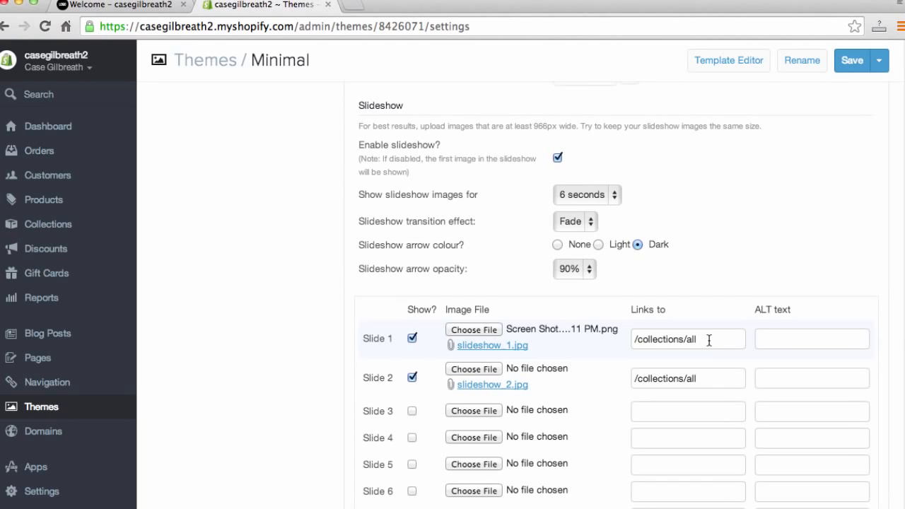
pyautogui.scroll(-1, 692, 345)
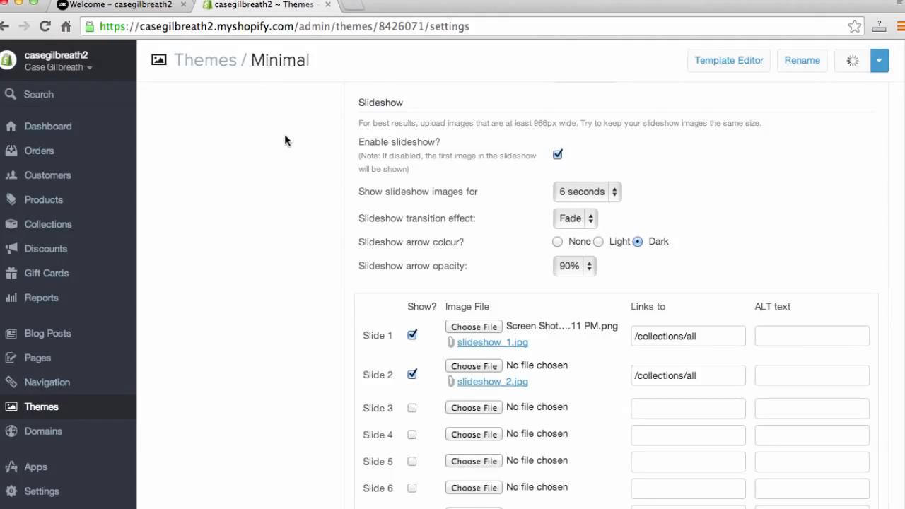
pyautogui.scroll(1, 258, 170)
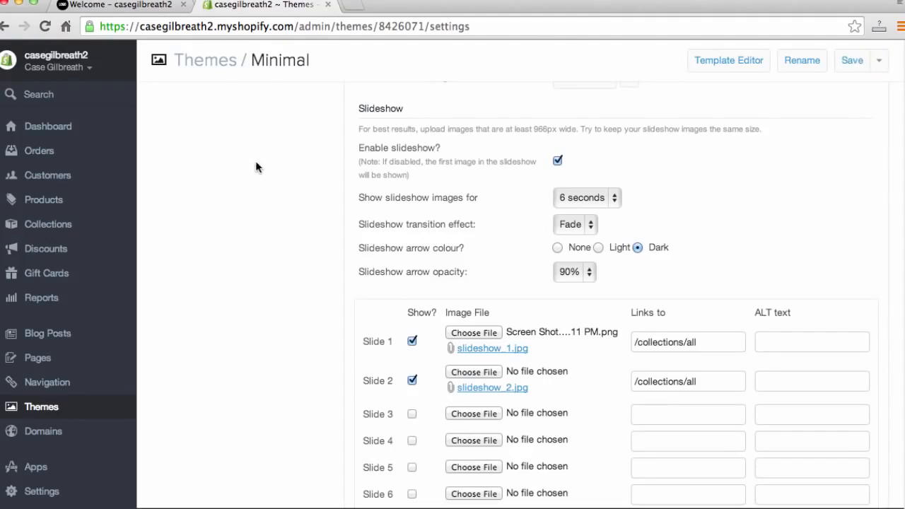
# - Reload the storefront and scroll the homepage to examine the new slide
pyautogui.click(126, 4)
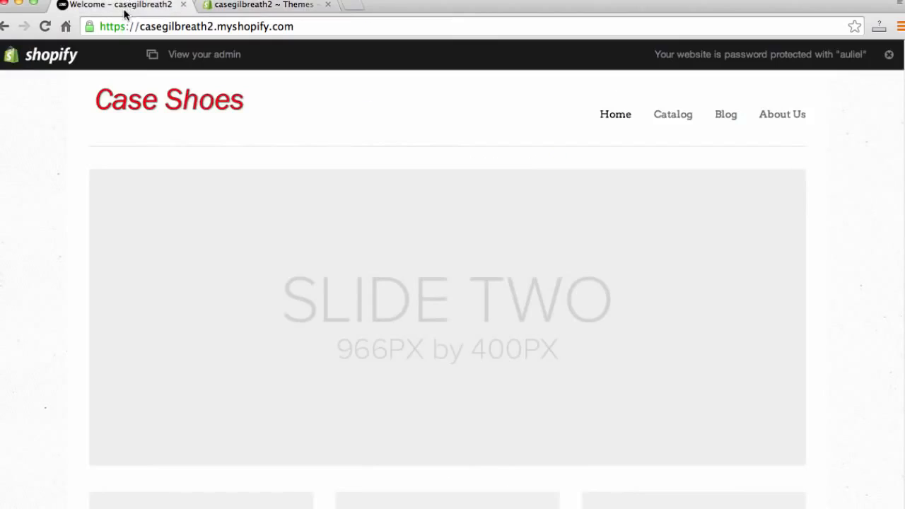
pyautogui.click(184, 26)
pyautogui.press('Return')
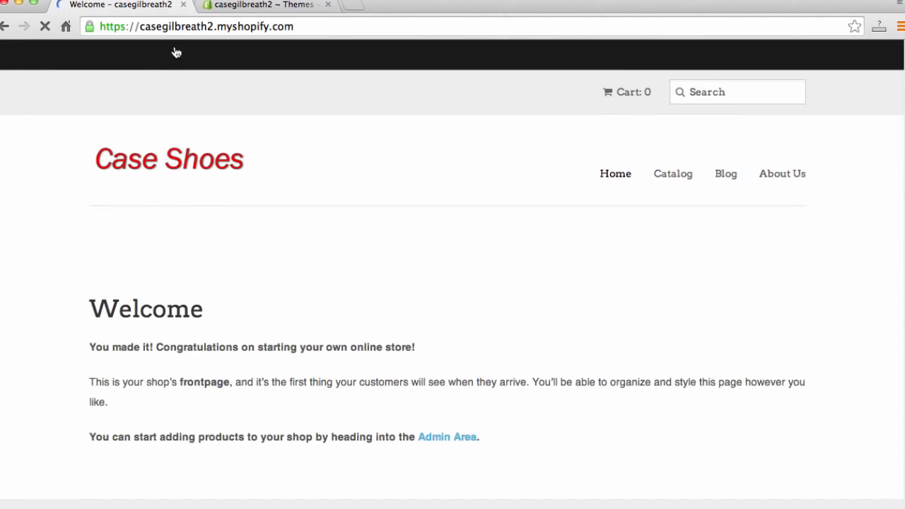
pyautogui.scroll(-1, 37, 273)
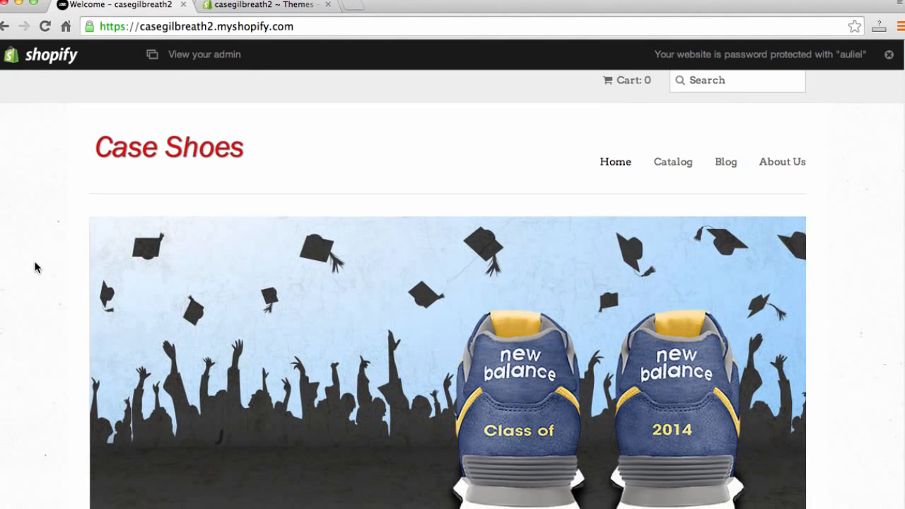
pyautogui.scroll(-1, 38, 264)
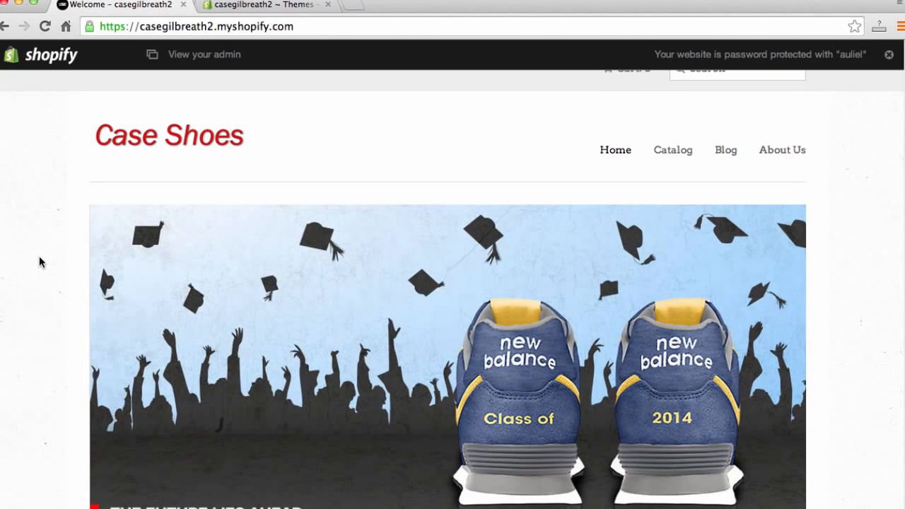
pyautogui.scroll(-1, 32, 277)
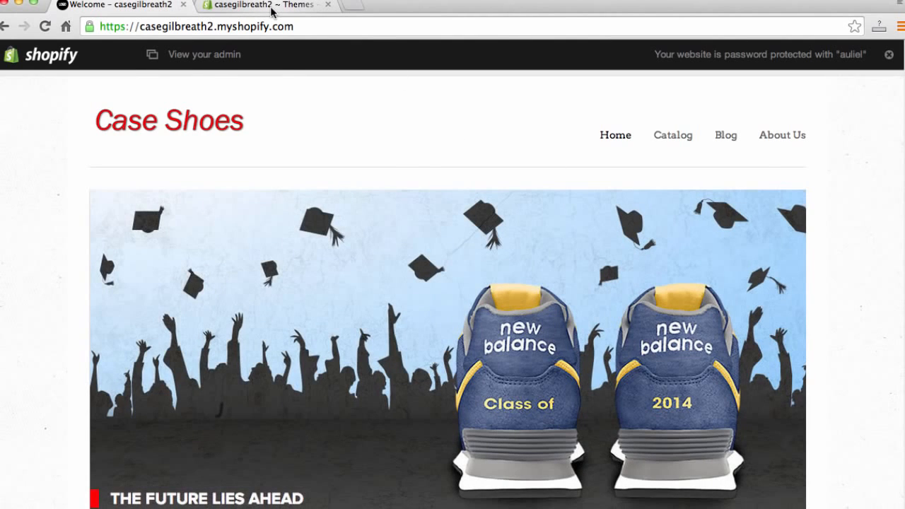
# - Disable the homepage slideshow, save the theme settings, and reload the storefront
pyautogui.click(272, 9)
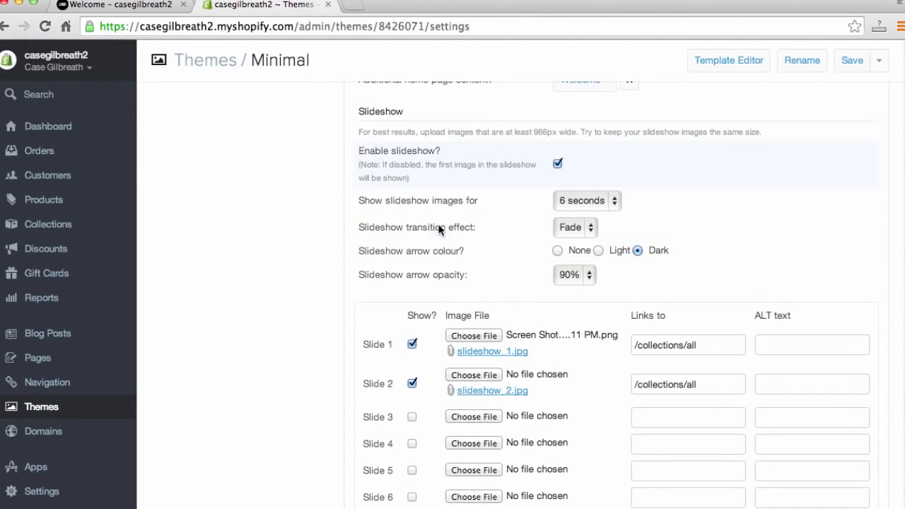
pyautogui.click(558, 164)
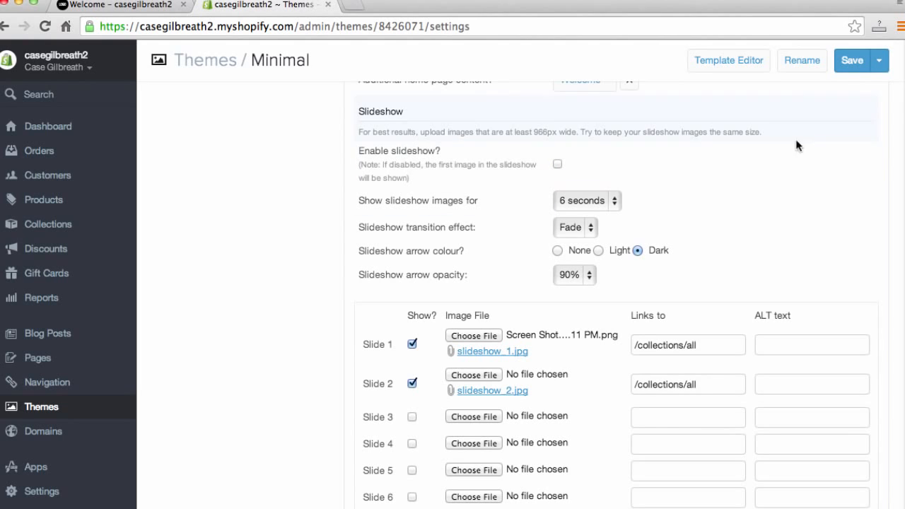
pyautogui.click(848, 65)
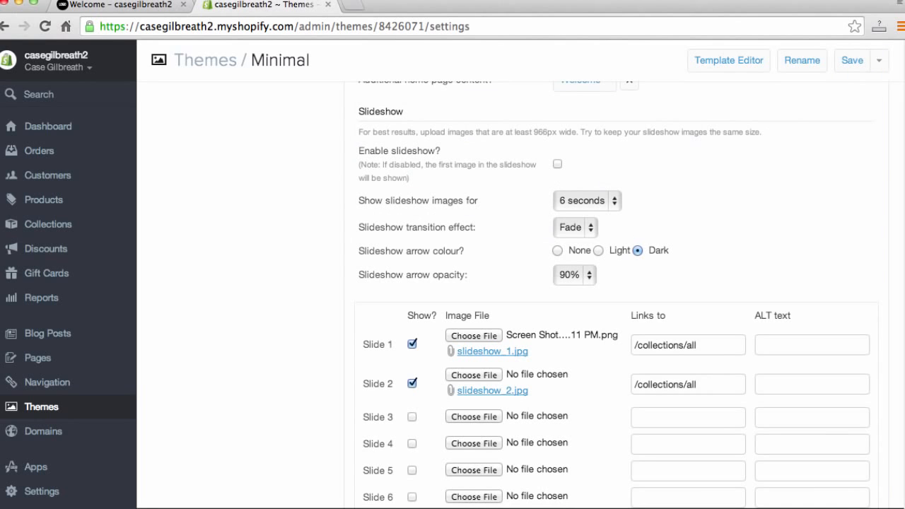
pyautogui.click(129, 7)
pyautogui.click(44, 26)
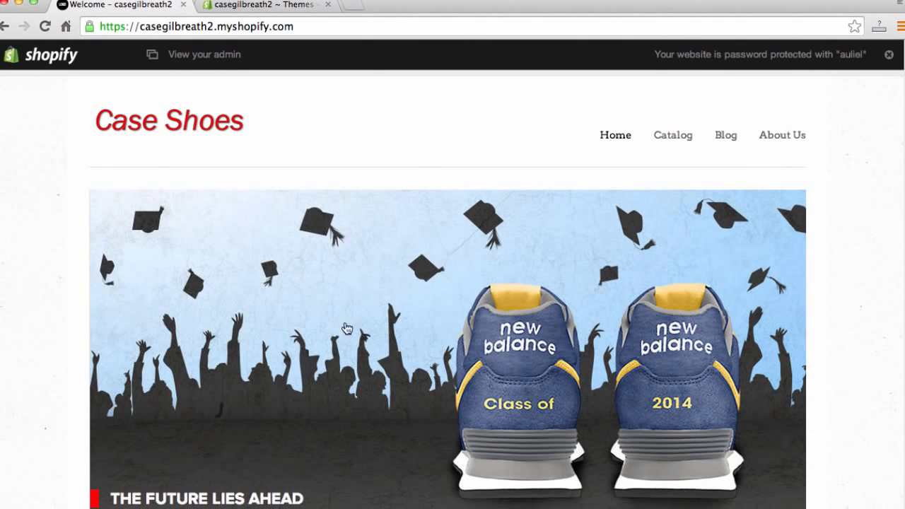
# - Compare the storefront's placeholder images below the slideshow with the Promo Images settings in the theme editor
pyautogui.scroll(-2, 527, 420)
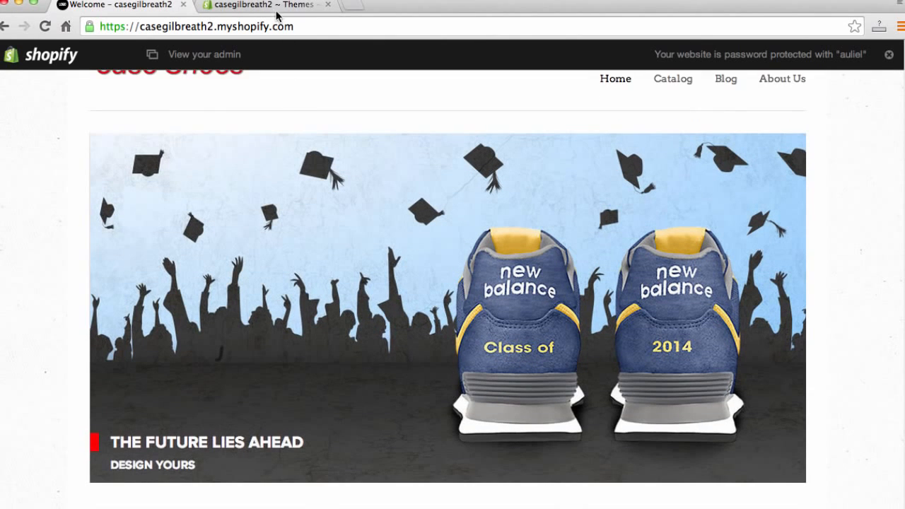
pyautogui.click(273, 8)
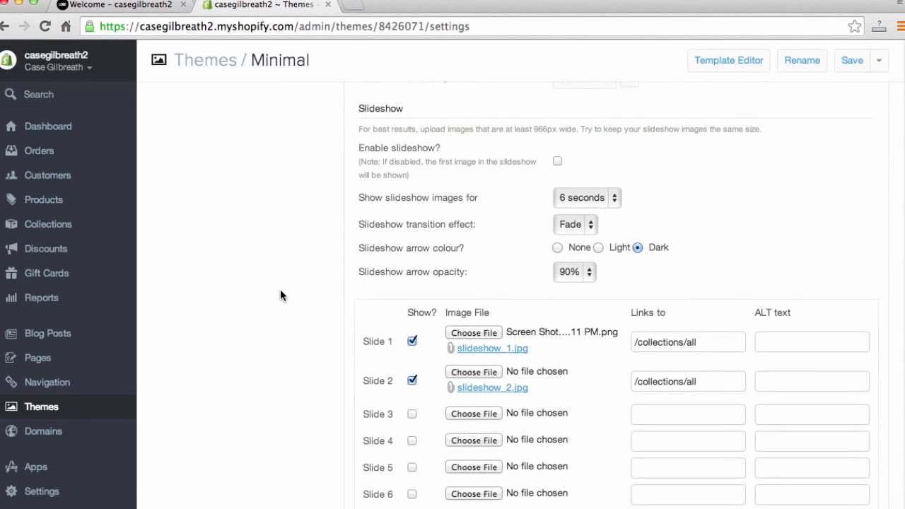
pyautogui.scroll(-5, 281, 290)
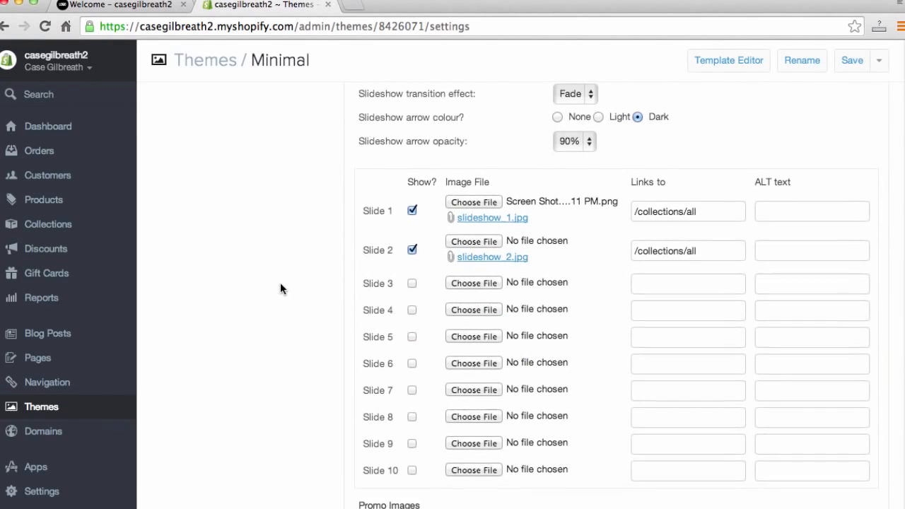
pyautogui.scroll(-5, 280, 289)
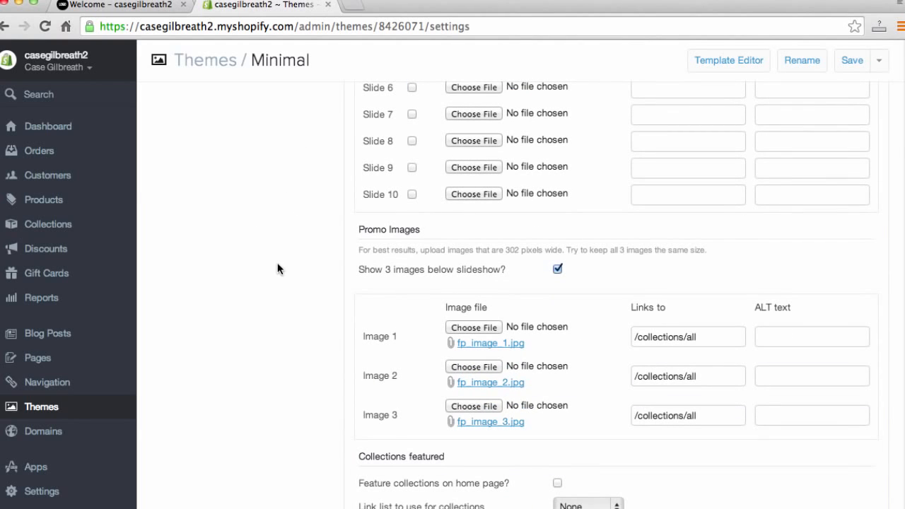
pyautogui.click(127, 7)
pyautogui.scroll(-5, 172, 323)
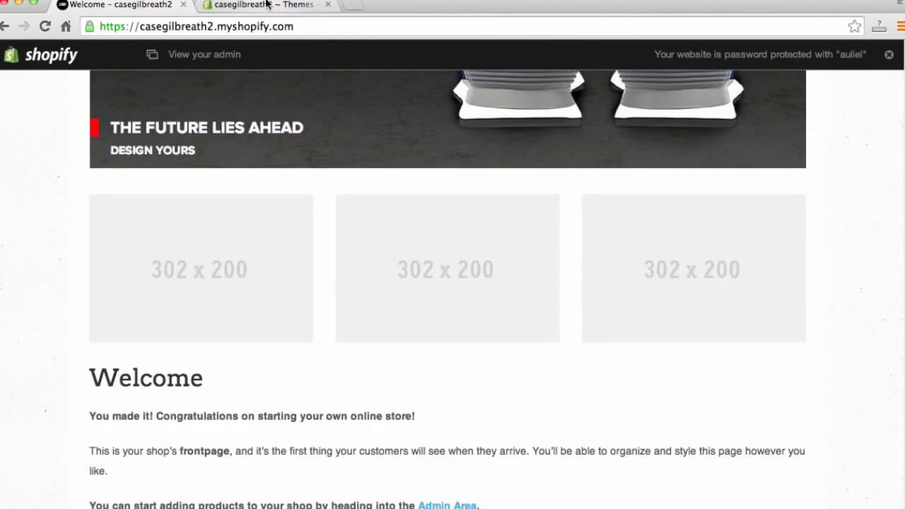
pyautogui.click(267, 5)
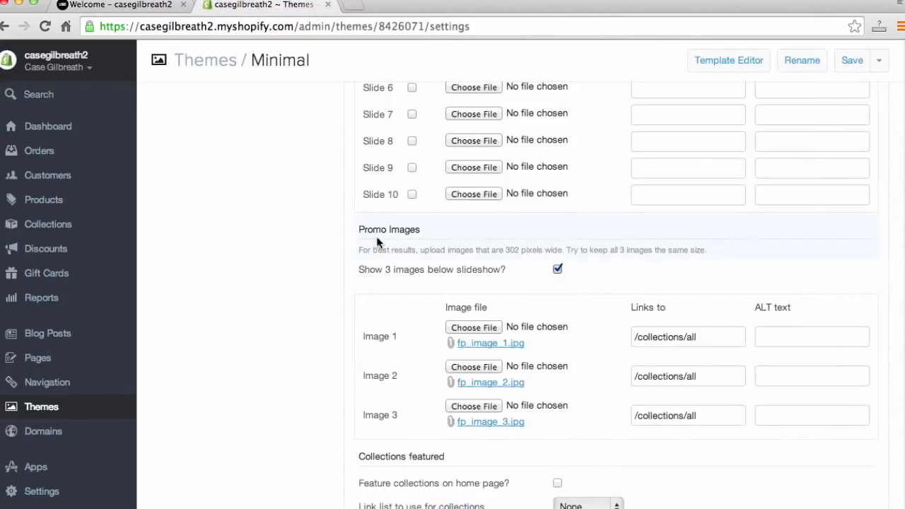
# - Upload 302x200.jpg and 302x200 2.jpg as promo images 1 and 2
pyautogui.scroll(-1, 455, 312)
pyautogui.click(473, 322)
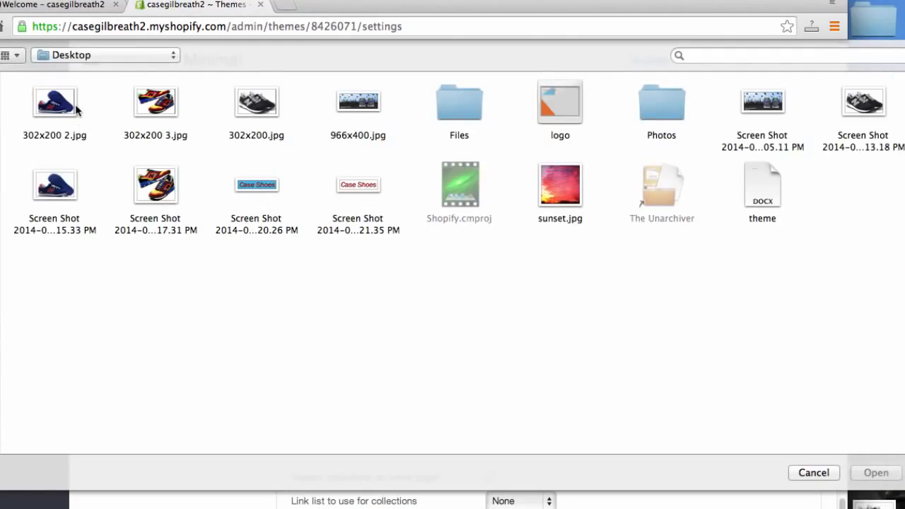
pyautogui.click(238, 111)
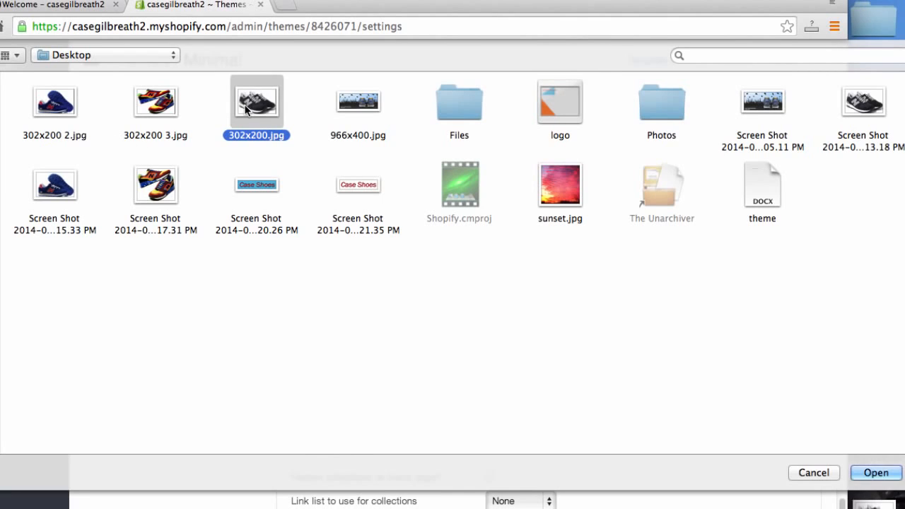
pyautogui.click(874, 472)
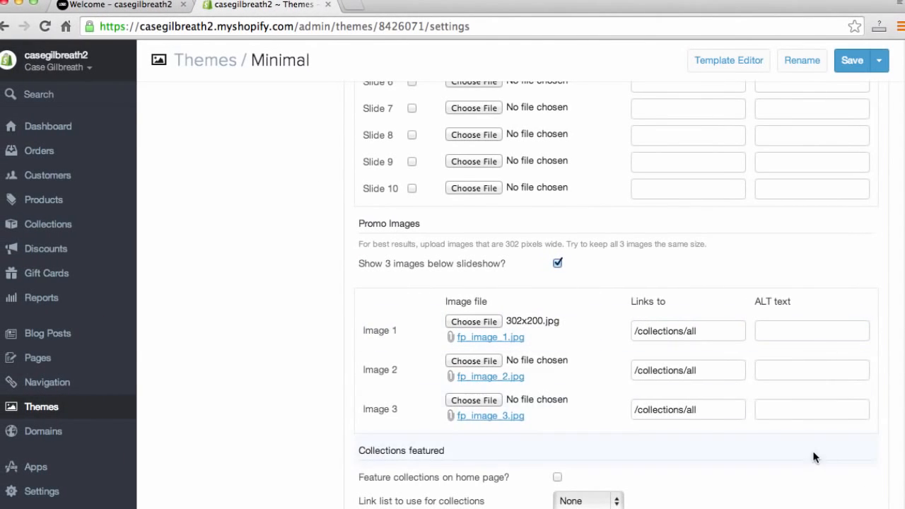
pyautogui.click(474, 360)
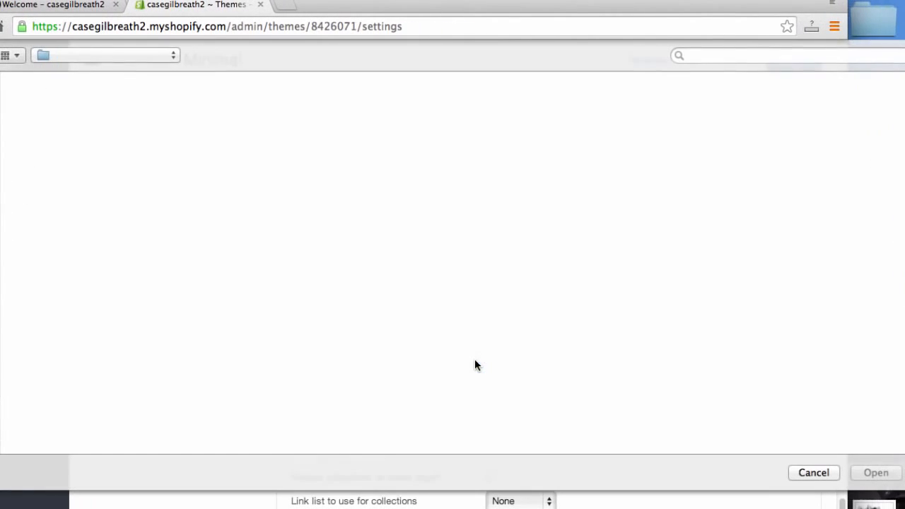
pyautogui.click(50, 92)
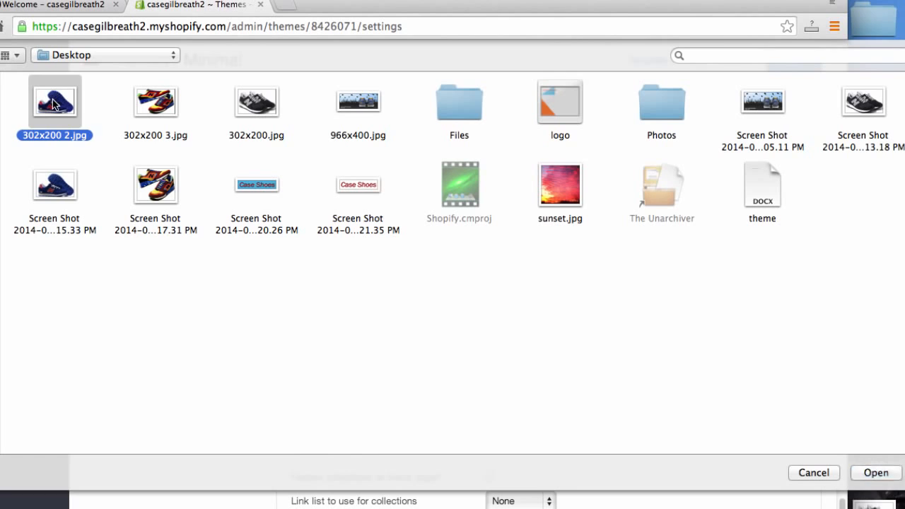
pyautogui.click(876, 473)
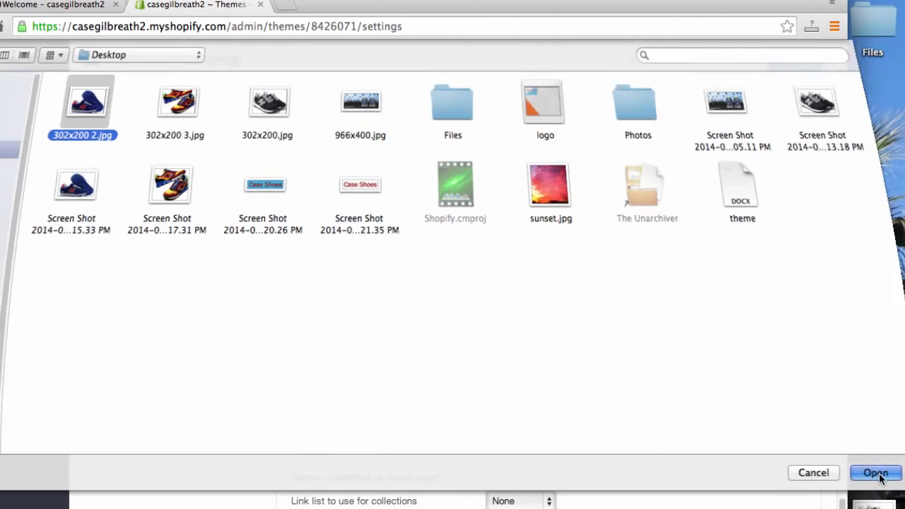
# - Upload 302x200 3.jpg as promo image 3 and save the theme settings
pyautogui.click(461, 401)
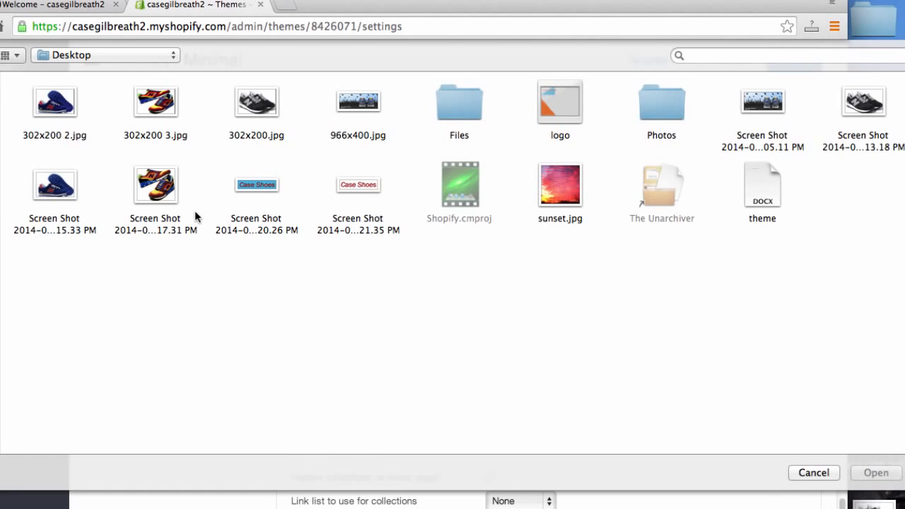
pyautogui.click(156, 105)
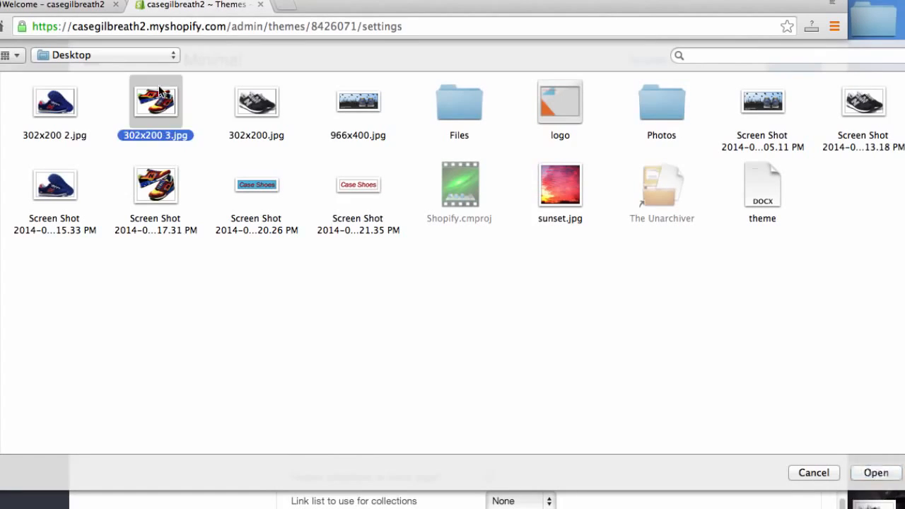
pyautogui.click(874, 473)
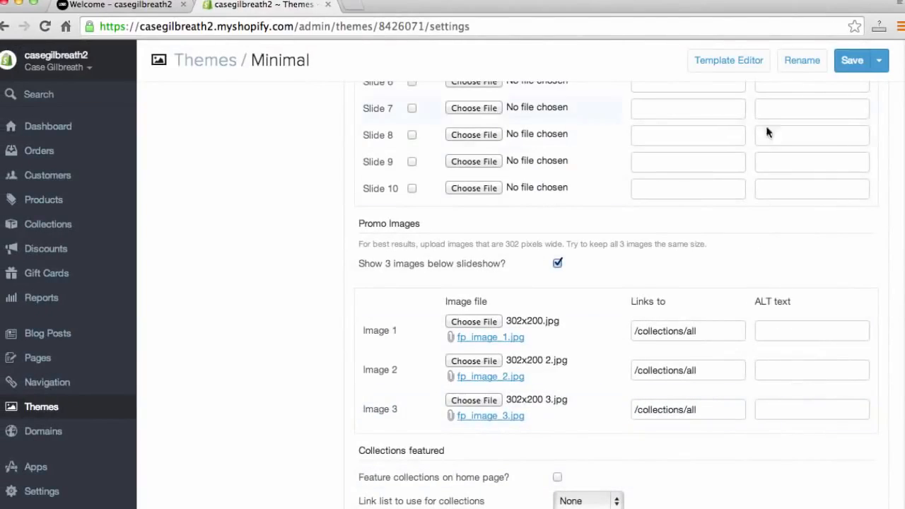
pyautogui.click(848, 62)
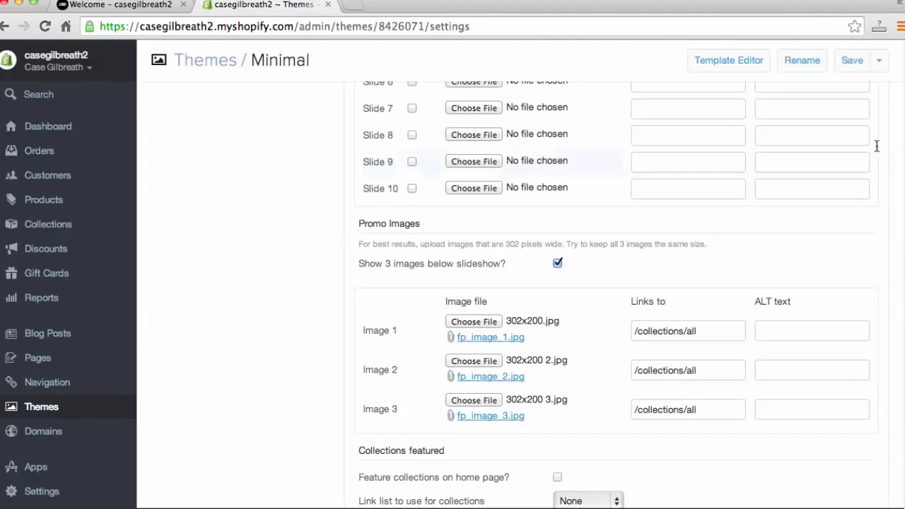
# - Reload the storefront, examine the new promo images, and follow the first image's link
pyautogui.click(112, 7)
pyautogui.click(148, 25)
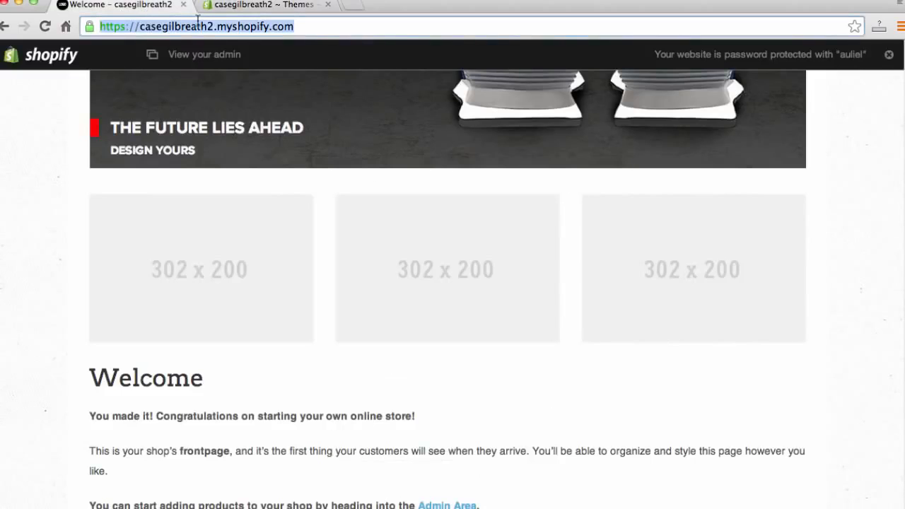
pyautogui.press('Return')
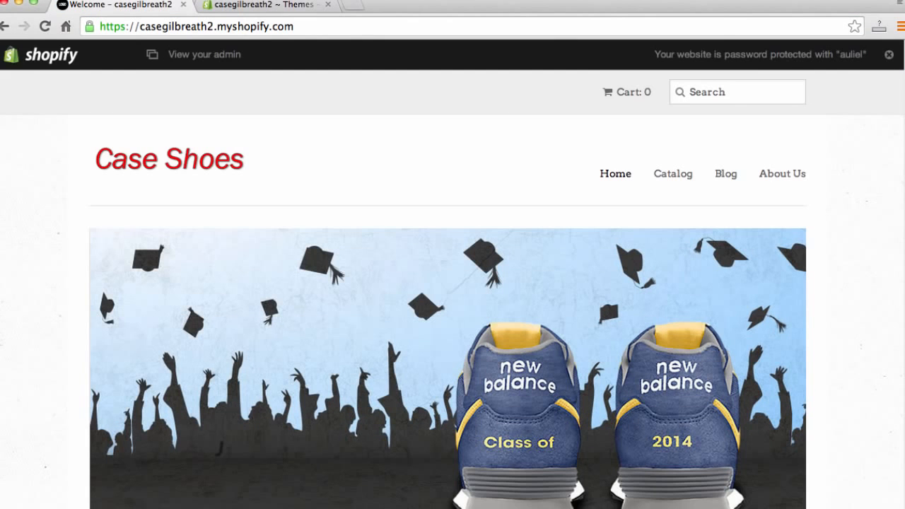
pyautogui.scroll(-6, 49, 245)
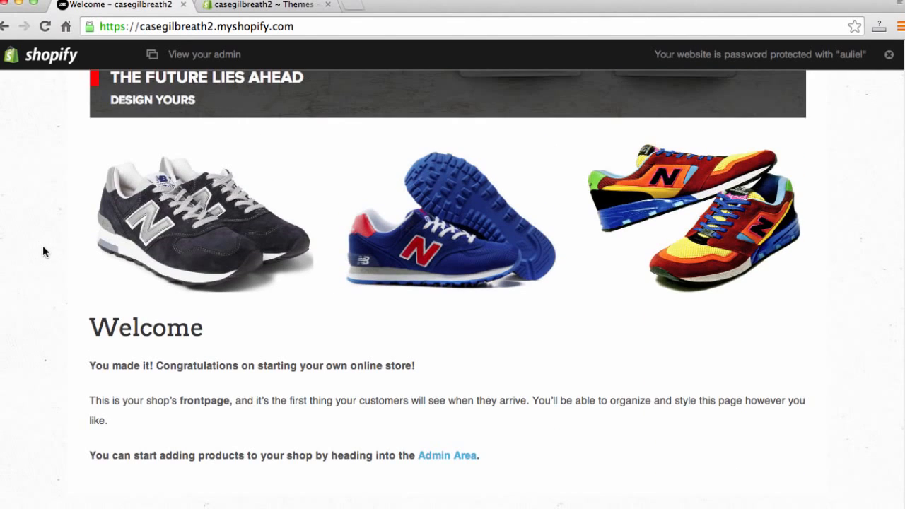
pyautogui.scroll(6, 45, 254)
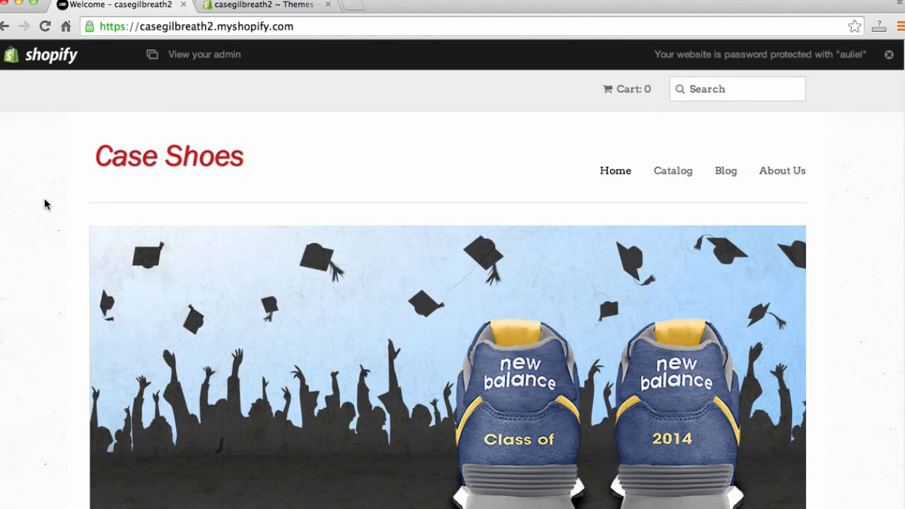
pyautogui.scroll(-6, 45, 189)
pyautogui.scroll(3, 47, 190)
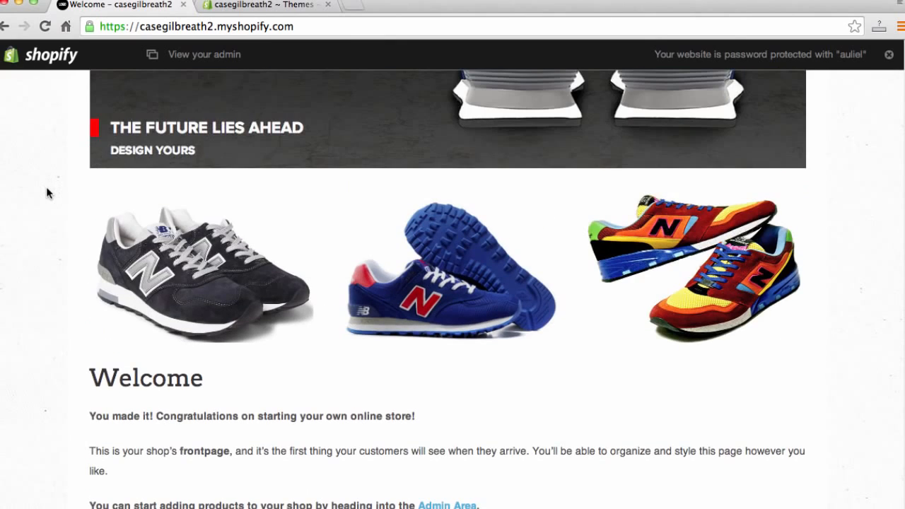
pyautogui.click(189, 273)
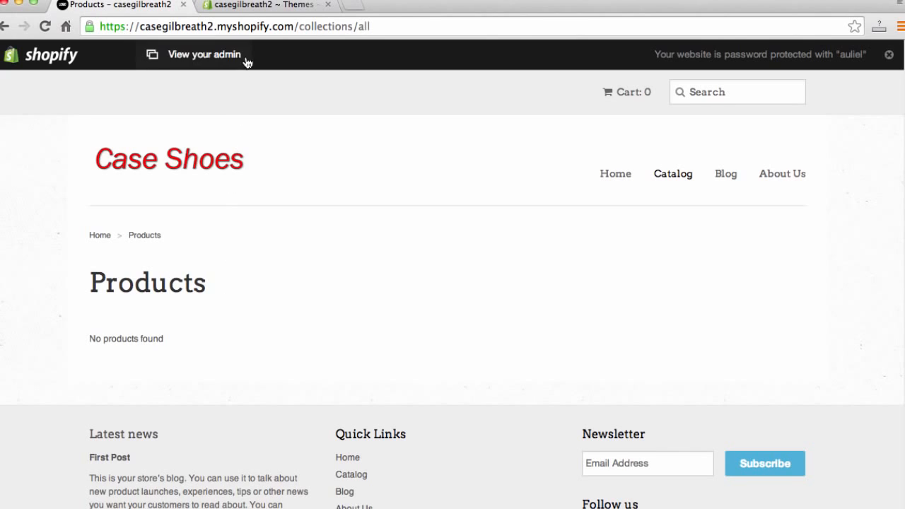
# - Start adding a new product from the admin's Products page
pyautogui.click(259, 7)
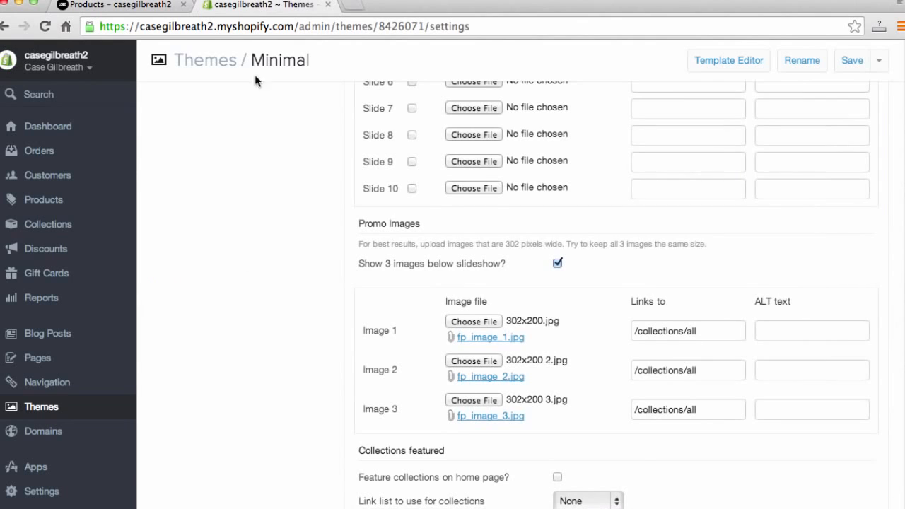
pyautogui.scroll(-3, 261, 423)
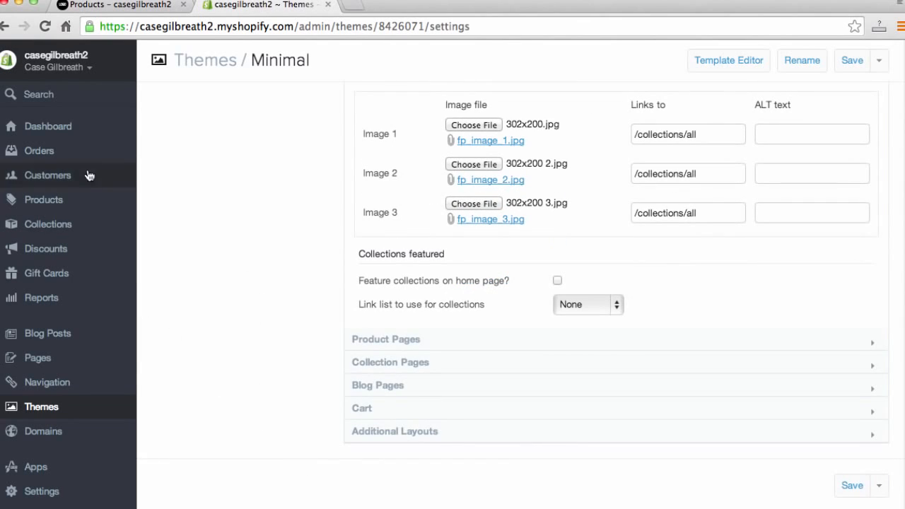
pyautogui.click(55, 201)
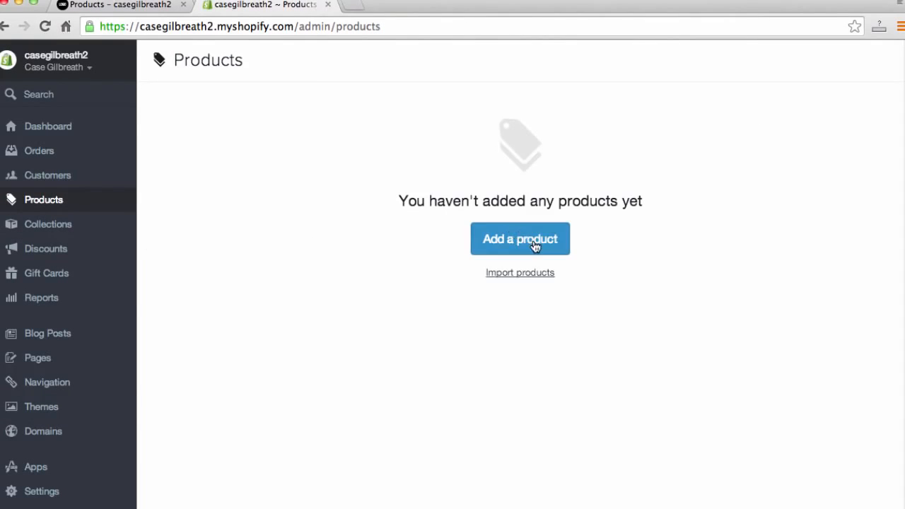
pyautogui.click(514, 234)
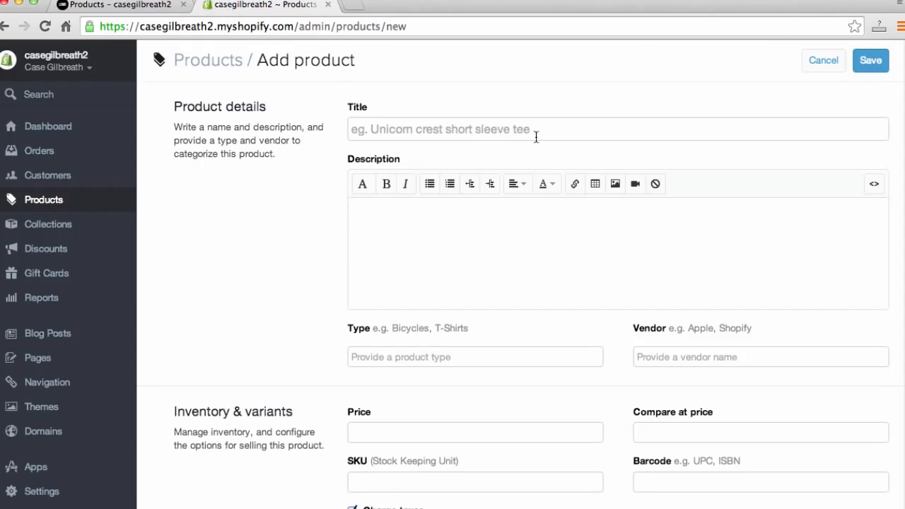
# - Return to the storefront homepage and review the promo images
pyautogui.click(141, 6)
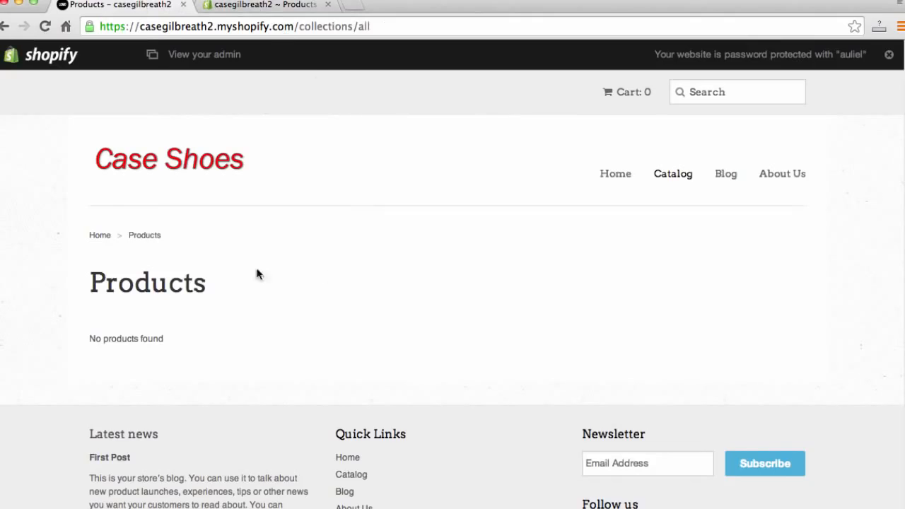
pyautogui.click(196, 165)
pyautogui.scroll(-5, 87, 244)
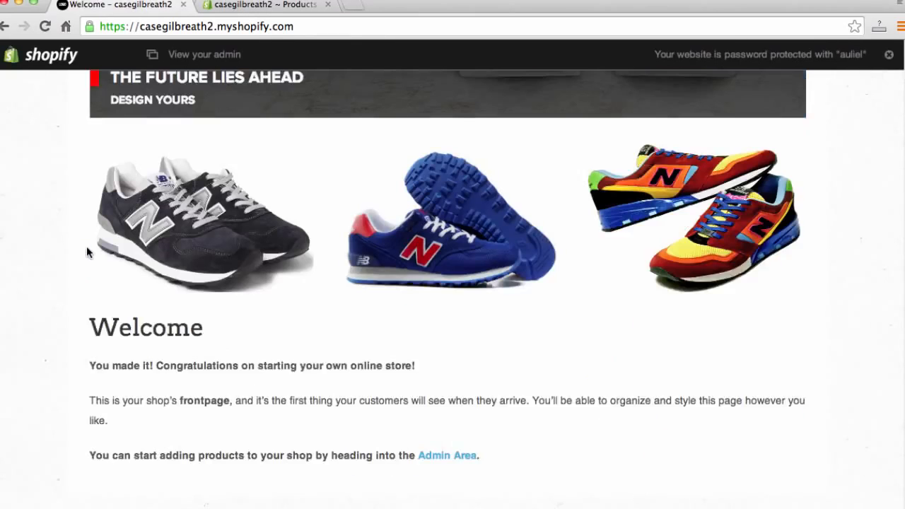
pyautogui.scroll(1, 88, 253)
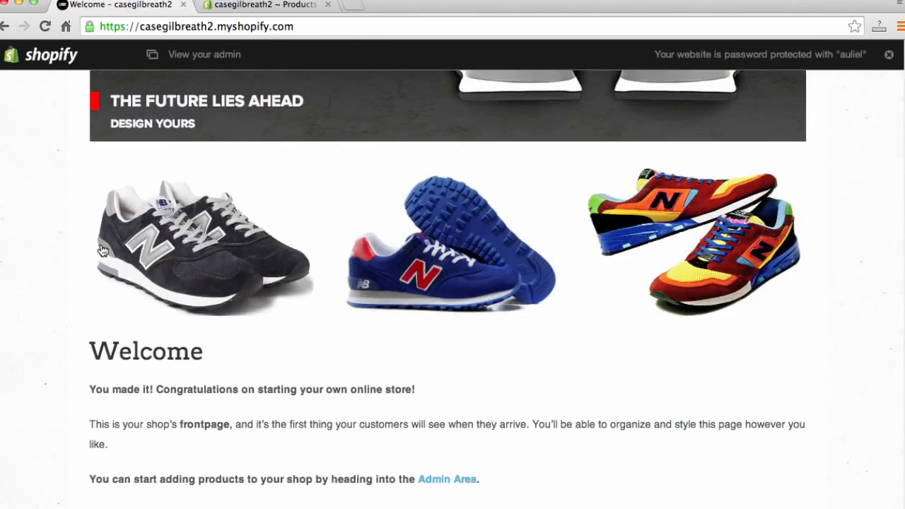
# - Enter the product title Blue New Balance and the description "This is a traditional New Balance shoe."
pyautogui.click(252, 13)
pyautogui.click(601, 131)
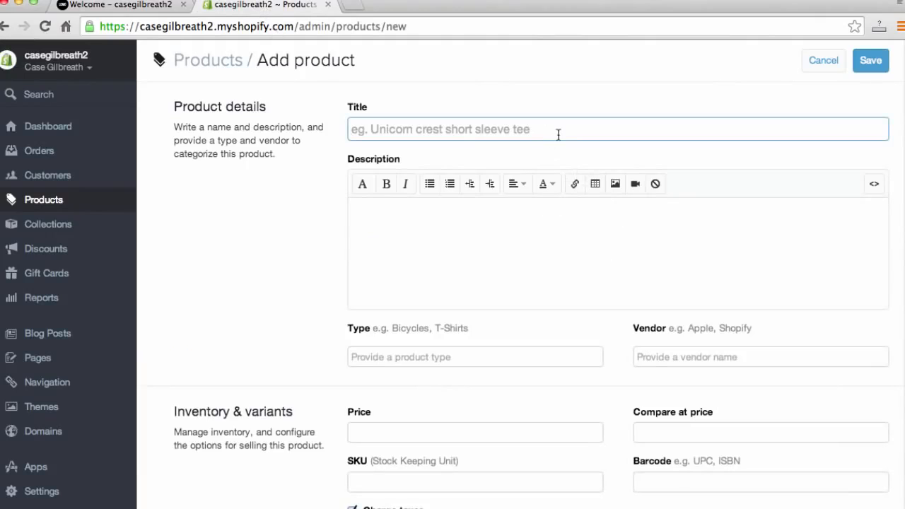
pyautogui.write('Blue New Bal')
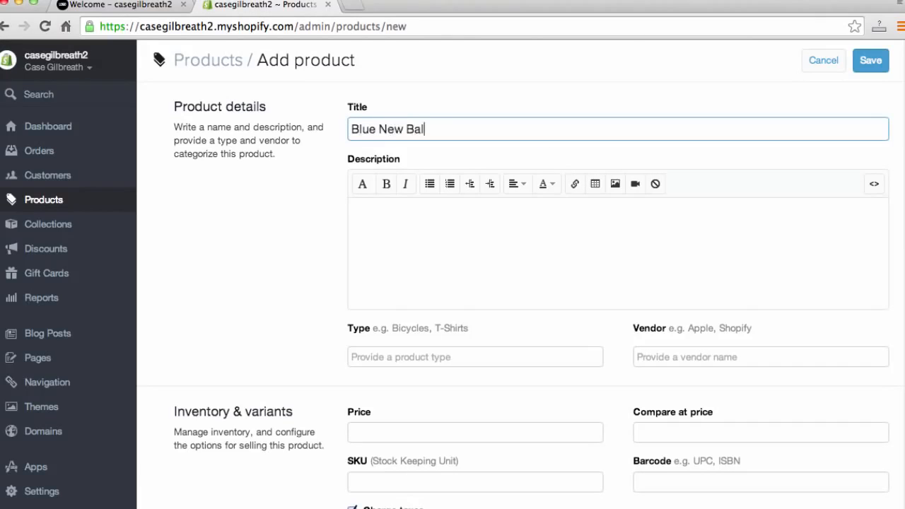
pyautogui.write('ance')
pyautogui.press('Tab')
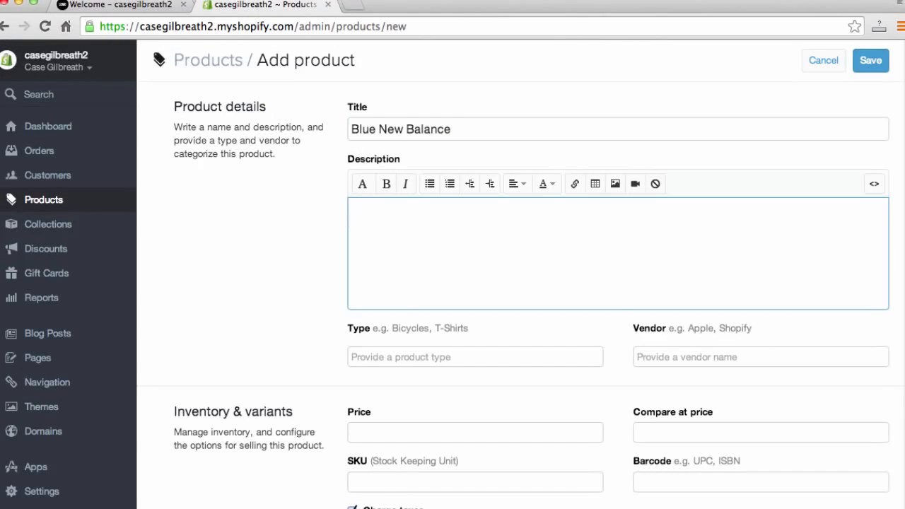
pyautogui.write('This is a traditional N')
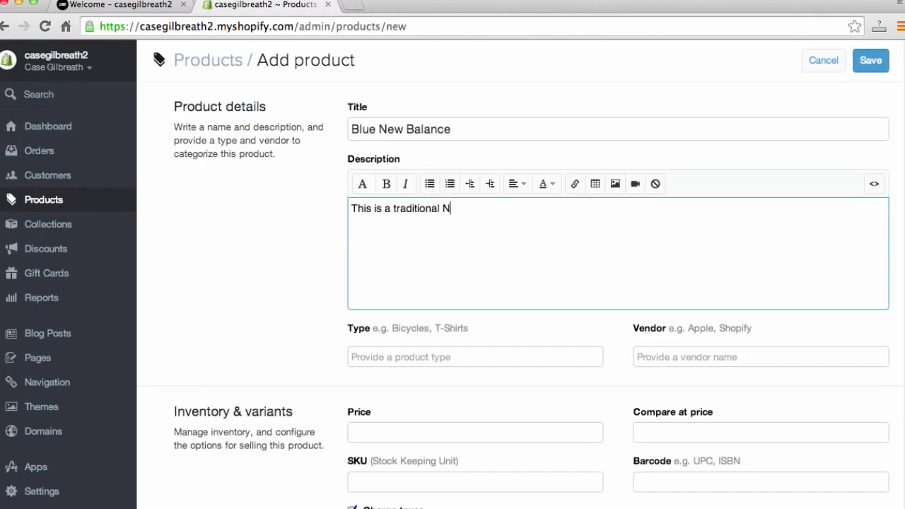
pyautogui.write('ew Balance shoe.')
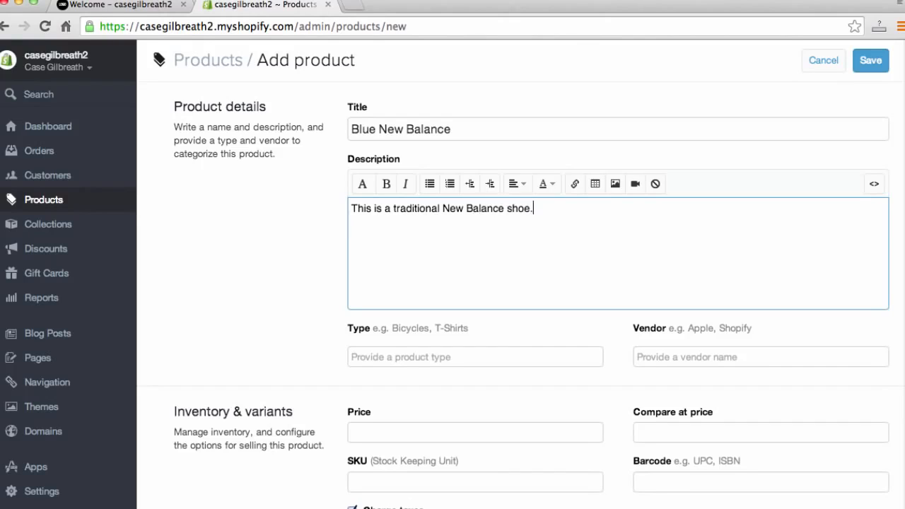
pyautogui.click(409, 355)
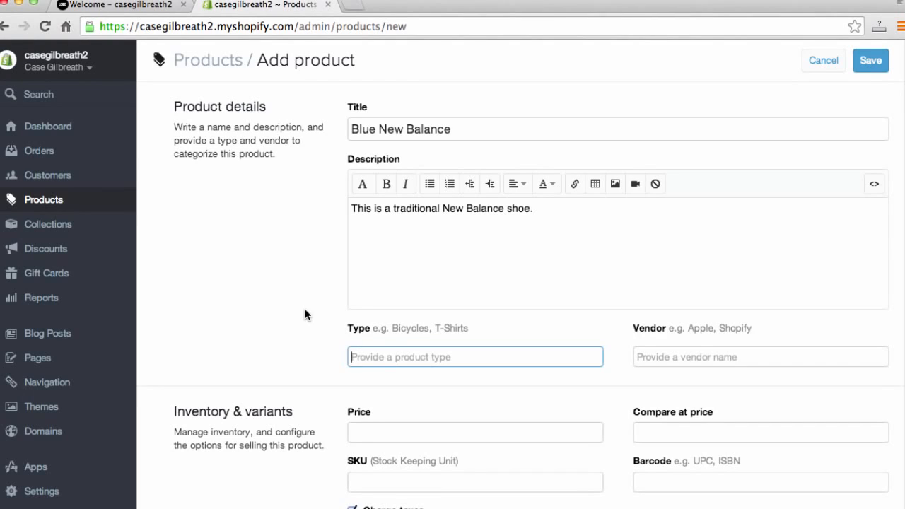
# - Set the product type to Shoes and the vendor to New Balance
pyautogui.write('Shoes')
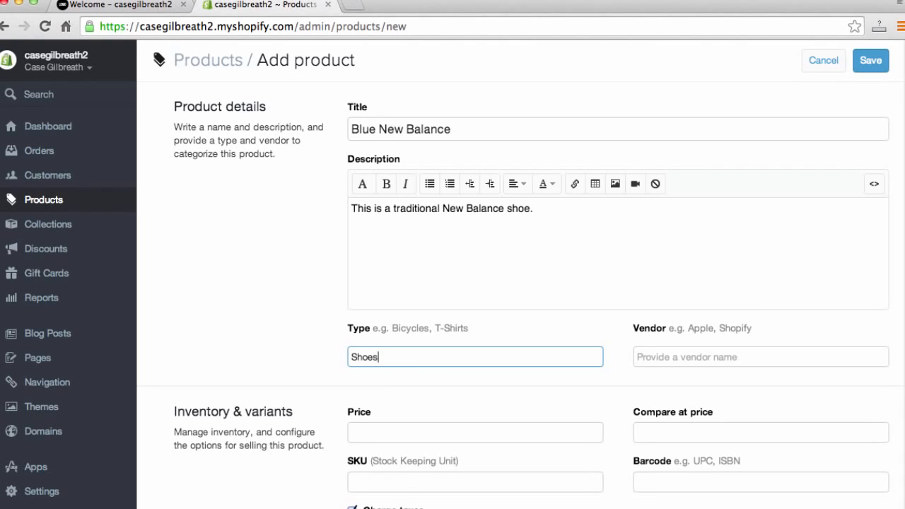
pyautogui.press('Tab')
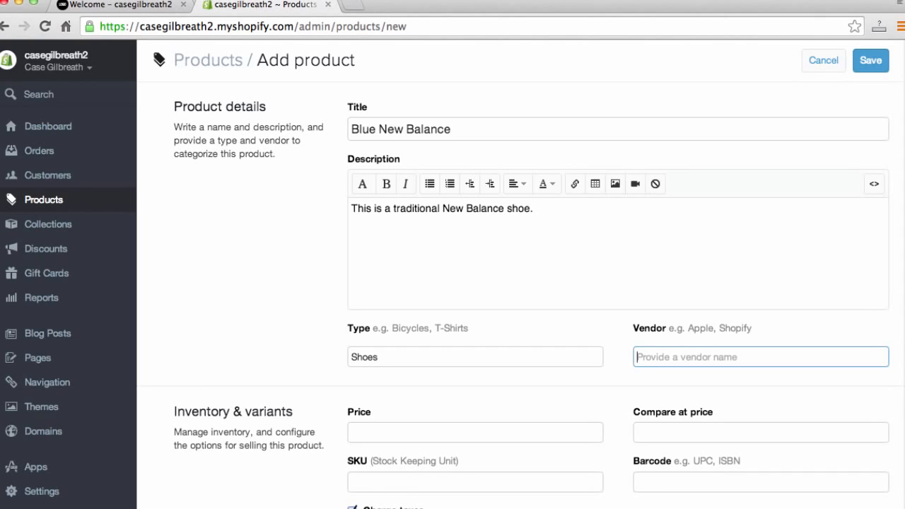
pyautogui.write('New Balanc')
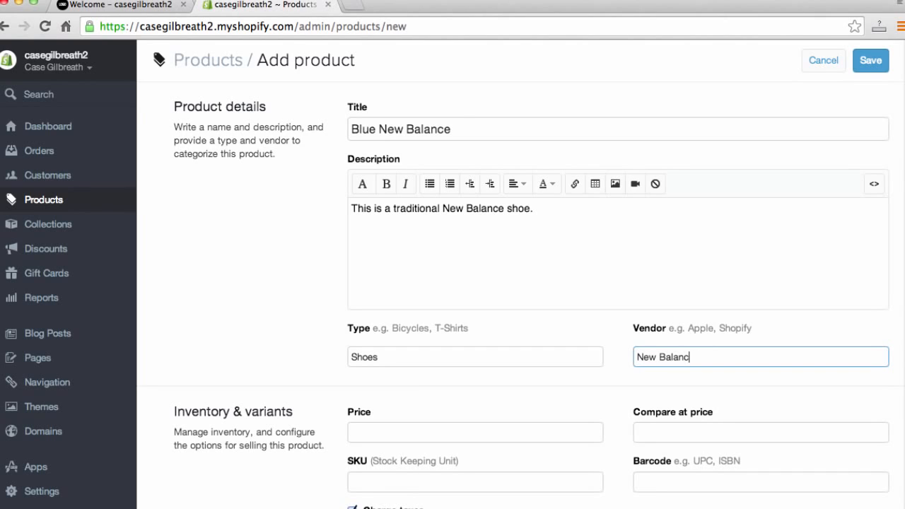
pyautogui.write('e')
pyautogui.press('Tab')
# - Set the price to 59.99 and the compare-at price to 64.99
pyautogui.scroll(-6, 223, 331)
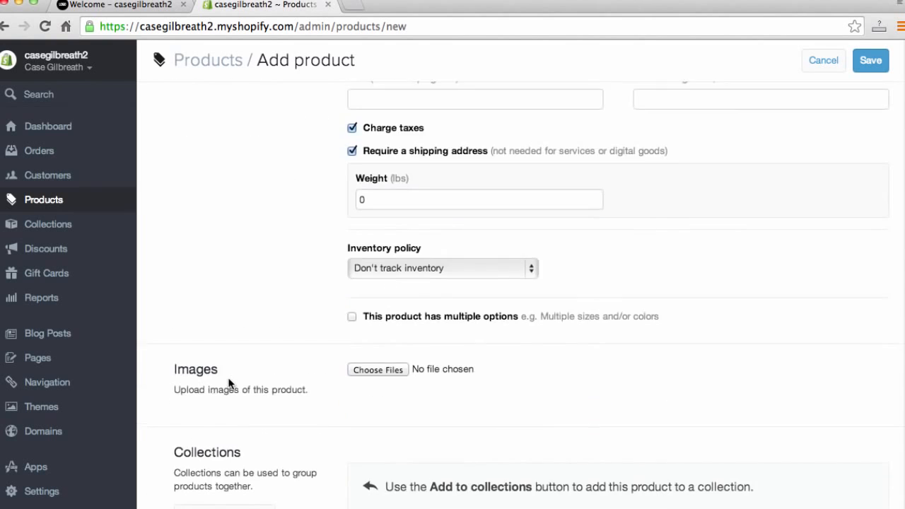
pyautogui.scroll(2, 228, 379)
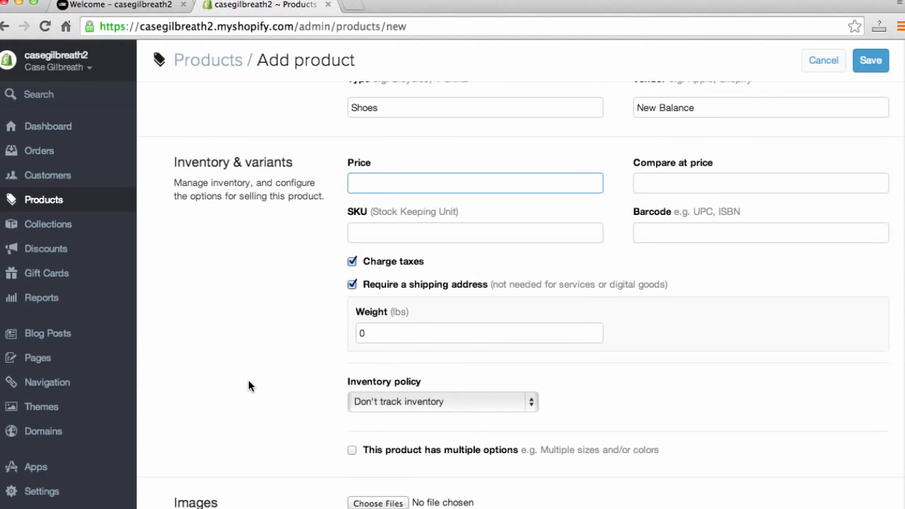
pyautogui.write('59.99')
pyautogui.press('Tab')
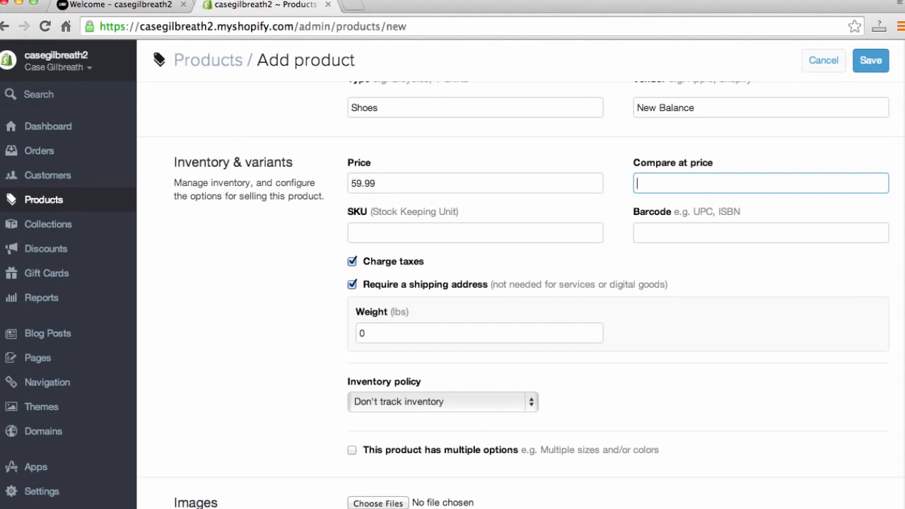
pyautogui.write('64.99')
pyautogui.press('Tab')
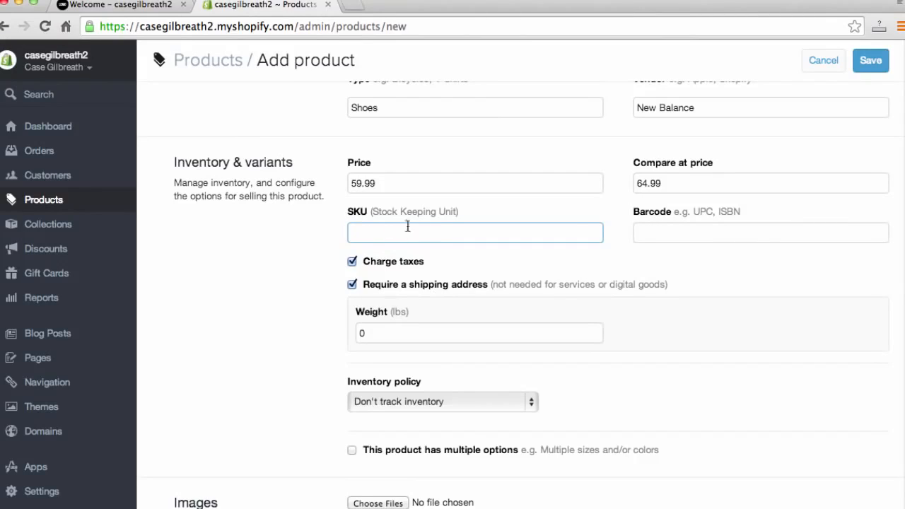
# - Set the product's shipping weight to 2 lbs
pyautogui.scroll(-1, 674, 237)
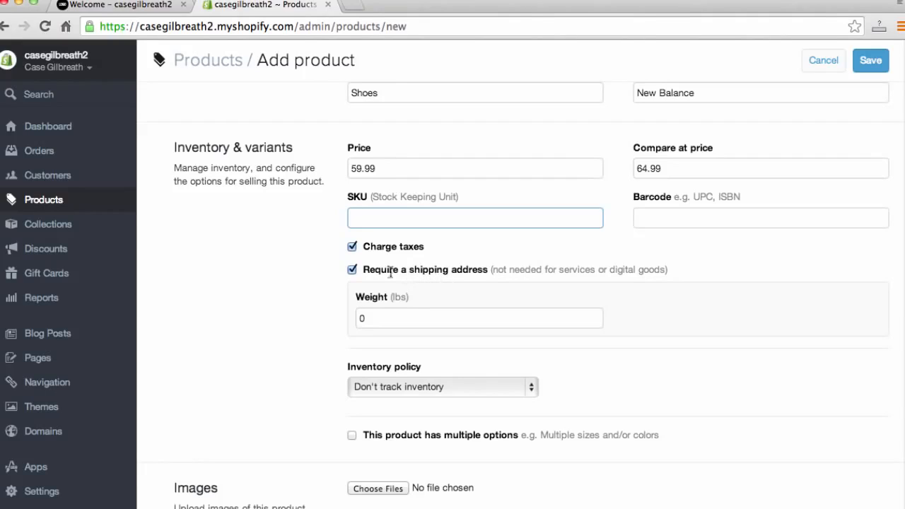
pyautogui.click(409, 313)
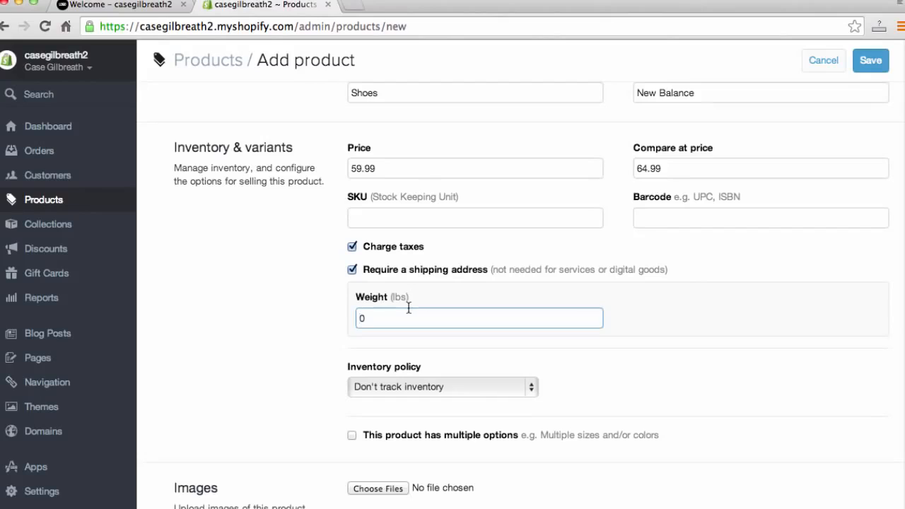
pyautogui.press('BackSpace')
pyautogui.write('2')
pyautogui.click(582, 373)
pyautogui.scroll(-1, 577, 374)
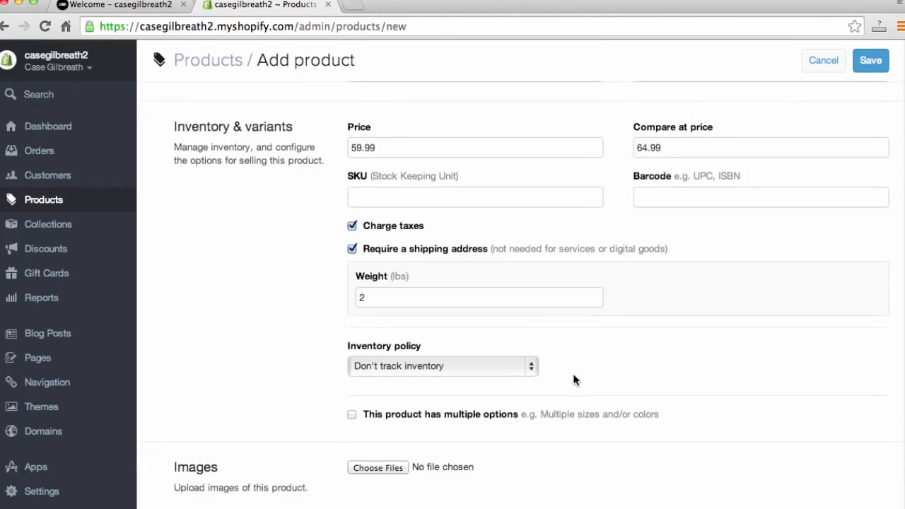
# - Set the inventory policy to Shopify tracks this product's inventory
pyautogui.click(532, 365)
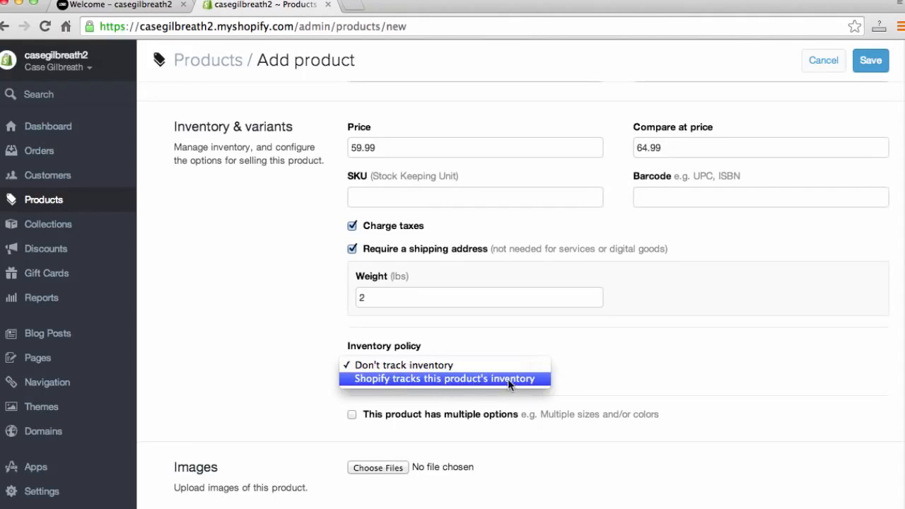
pyautogui.click(489, 379)
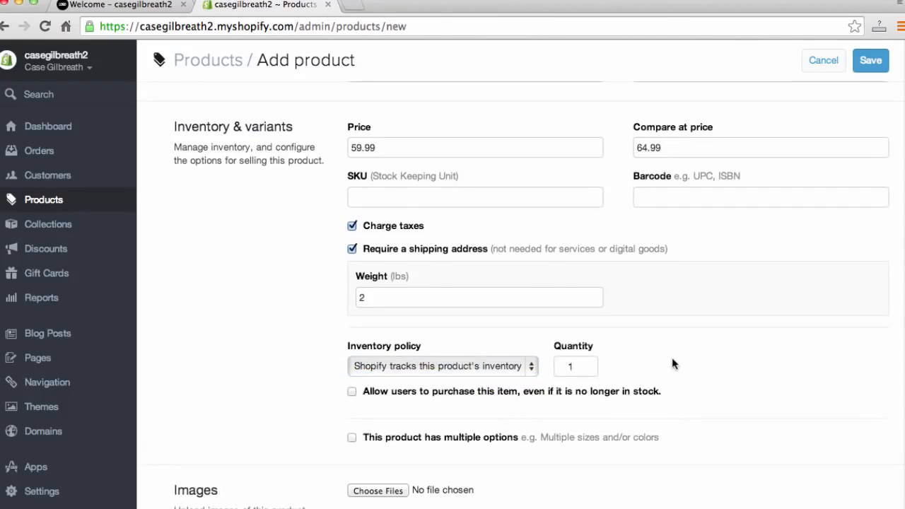
pyautogui.scroll(-2, 676, 370)
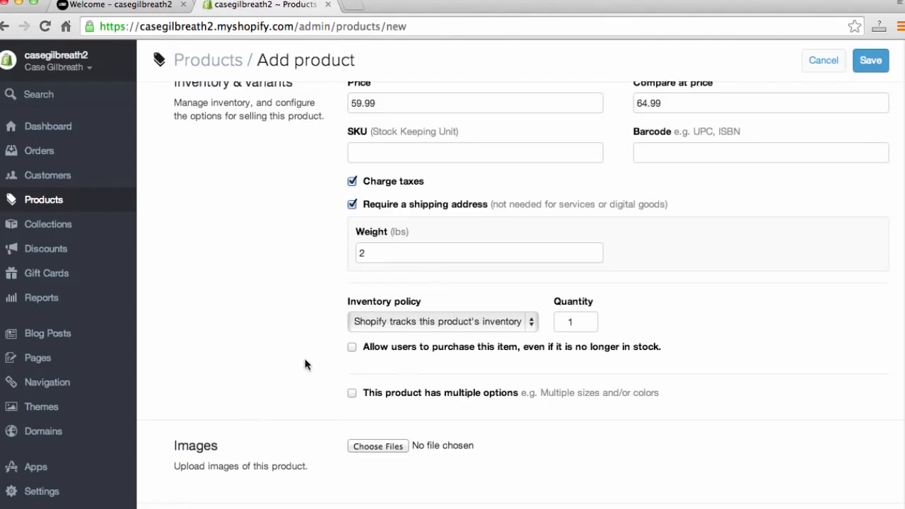
pyautogui.scroll(-1, 300, 371)
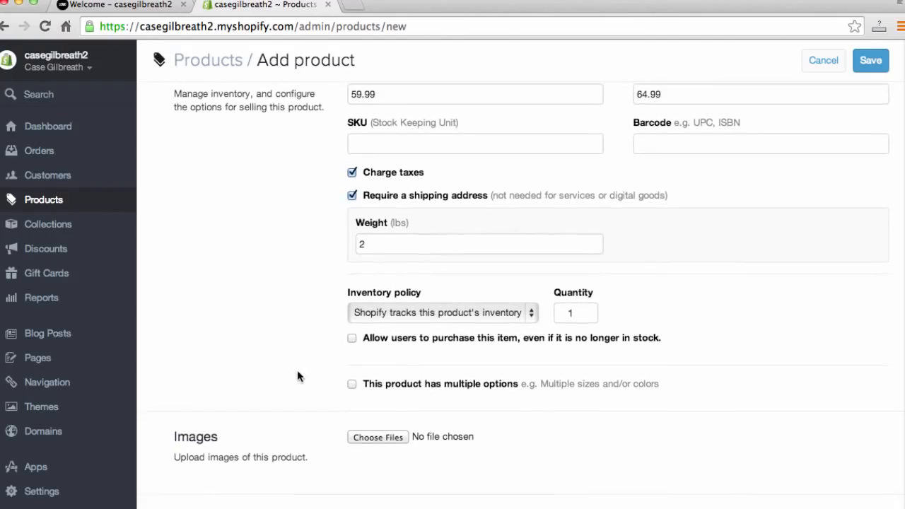
# - Enable multiple options and define a Size option with values 7, 8, 9, 10, 11 and 12
pyautogui.click(351, 385)
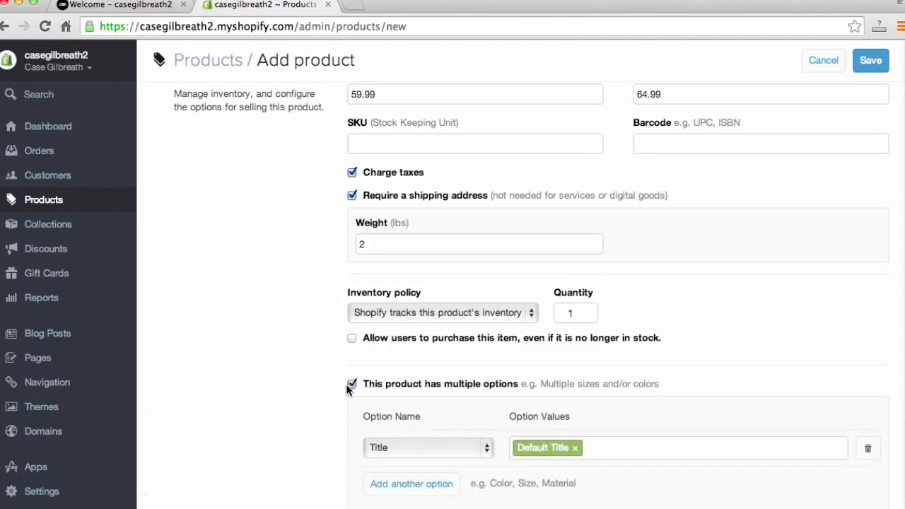
pyautogui.scroll(-2, 271, 336)
pyautogui.scroll(-3, 289, 339)
pyautogui.scroll(-4, 304, 337)
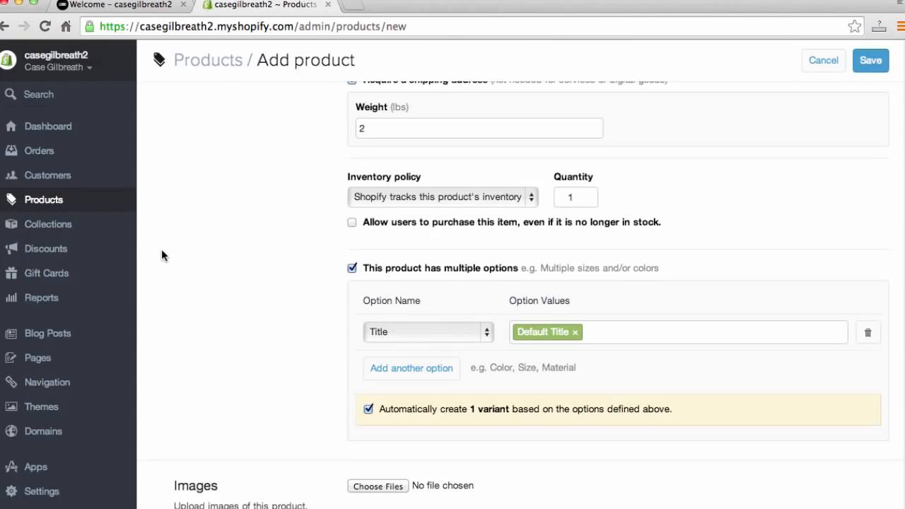
pyautogui.click(441, 334)
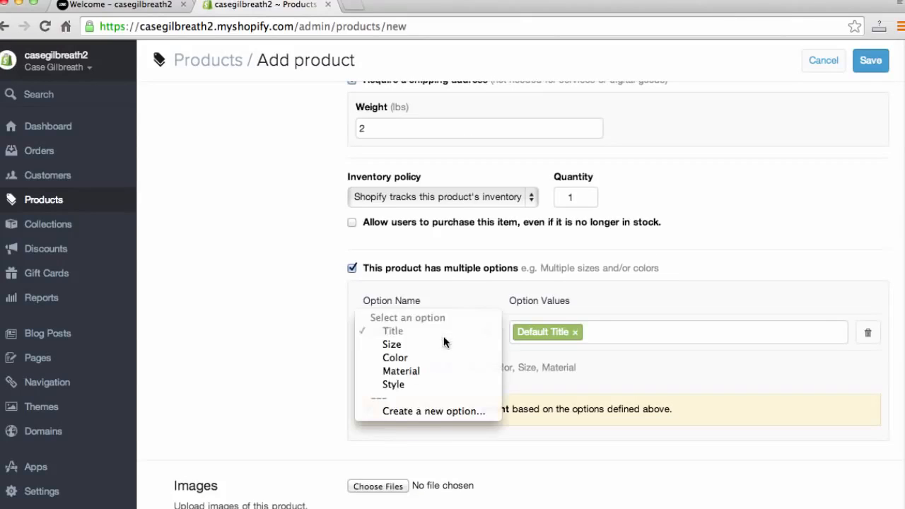
pyautogui.click(396, 346)
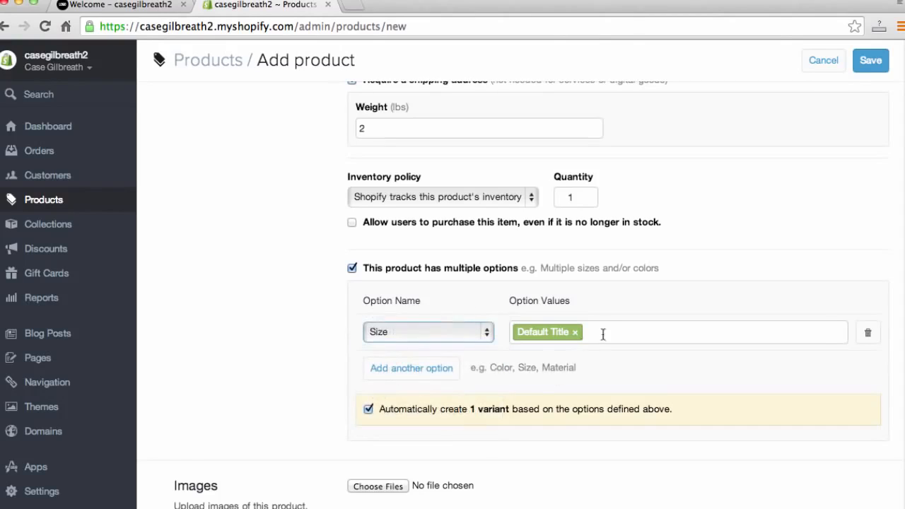
pyautogui.click(603, 334)
pyautogui.press('BackSpace')
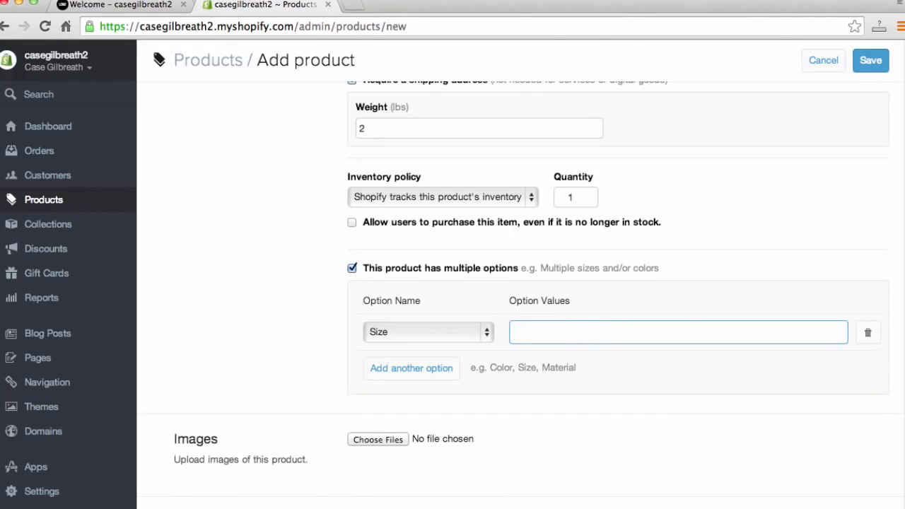
pyautogui.write('7')
pyautogui.press('Return')
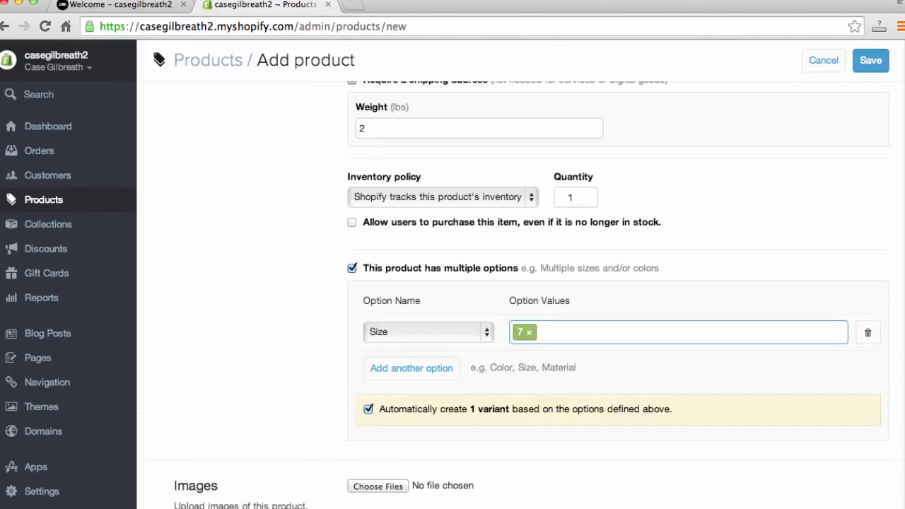
pyautogui.write('8')
pyautogui.press('Return')
pyautogui.write('9')
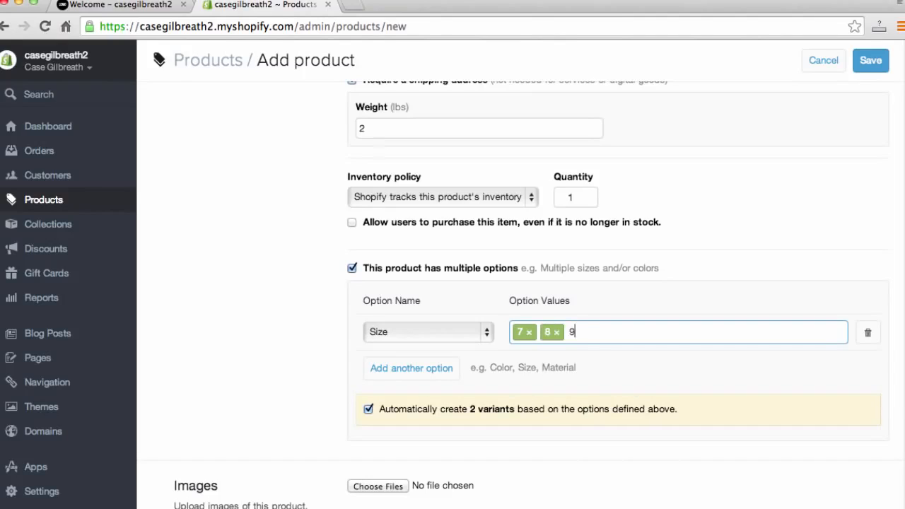
pyautogui.press('Return')
pyautogui.write('10')
pyautogui.press('Return')
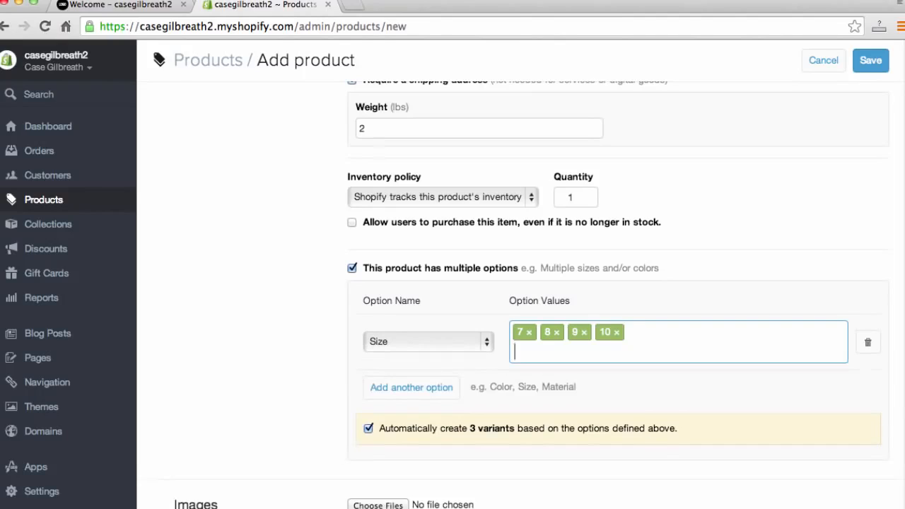
pyautogui.write('11')
pyautogui.press('Return')
pyautogui.write('12')
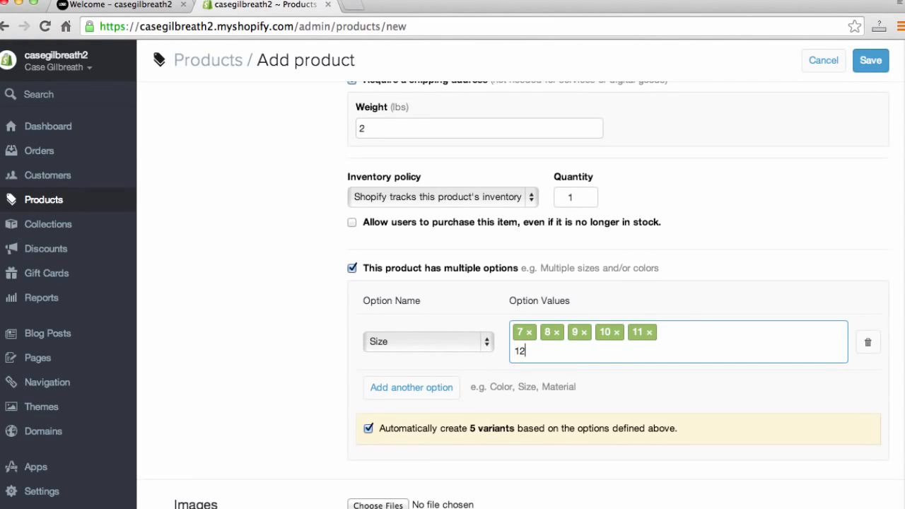
pyautogui.press('Return')
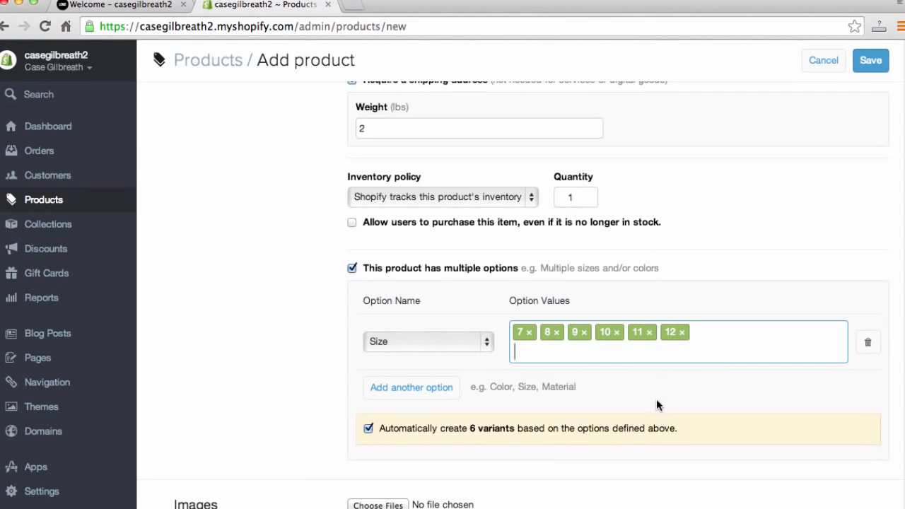
# - Upload the image 302x200.jpg from the Desktop as the product image
pyautogui.scroll(-5, 315, 393)
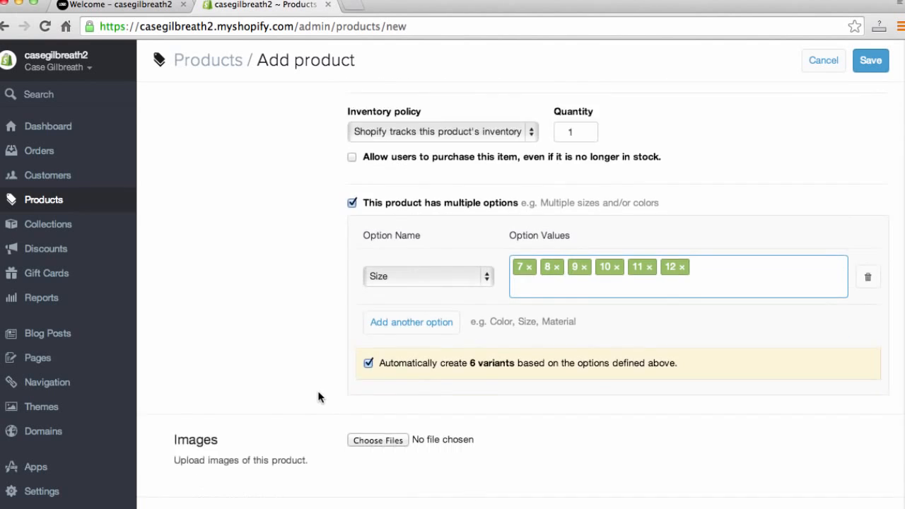
pyautogui.click(375, 256)
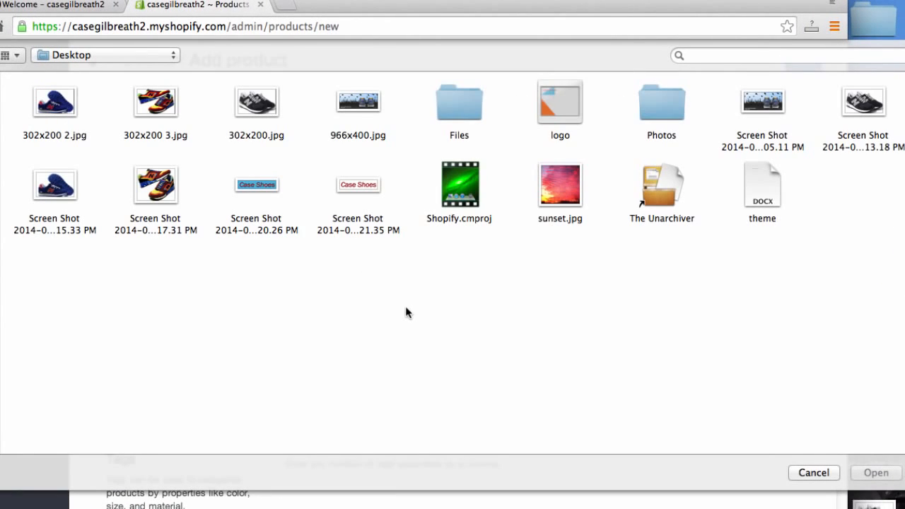
pyautogui.click(256, 103)
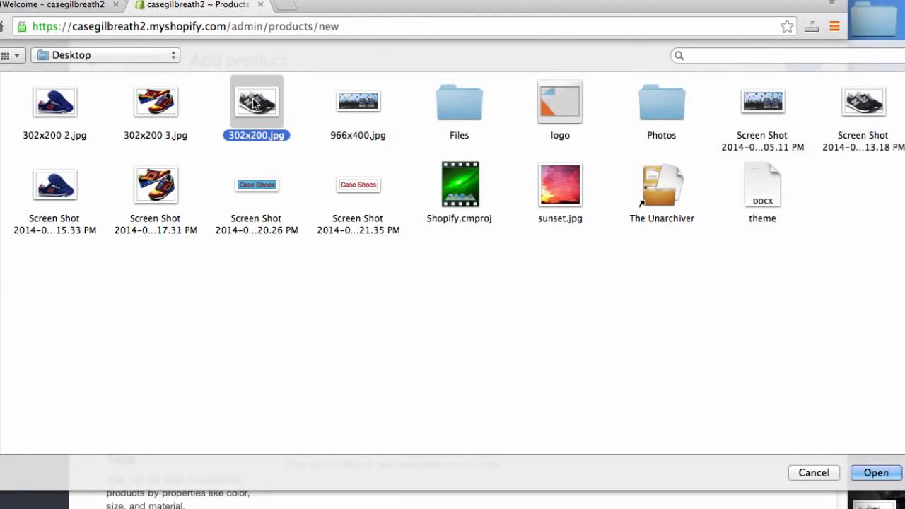
pyautogui.click(870, 477)
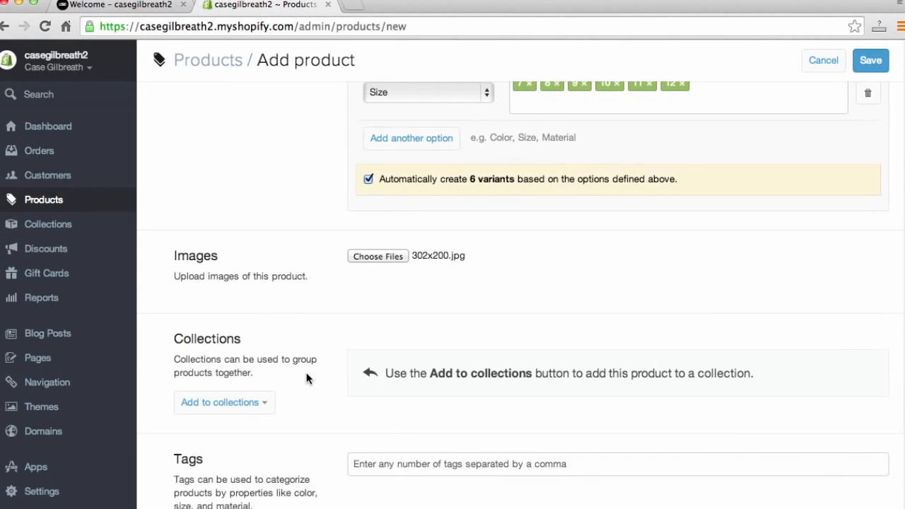
# - Add the tag New Balance to the product
pyautogui.scroll(-2, 309, 378)
pyautogui.scroll(-8, 309, 377)
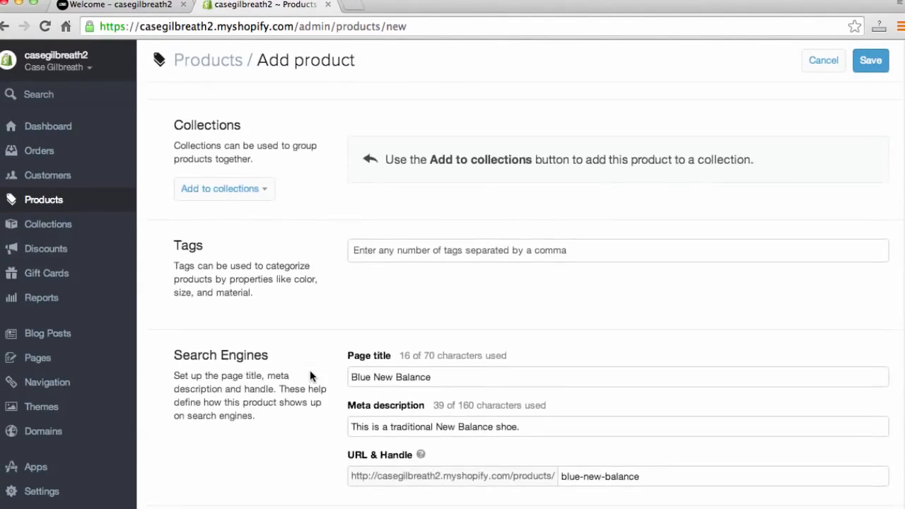
pyautogui.scroll(-3, 309, 370)
pyautogui.click(431, 208)
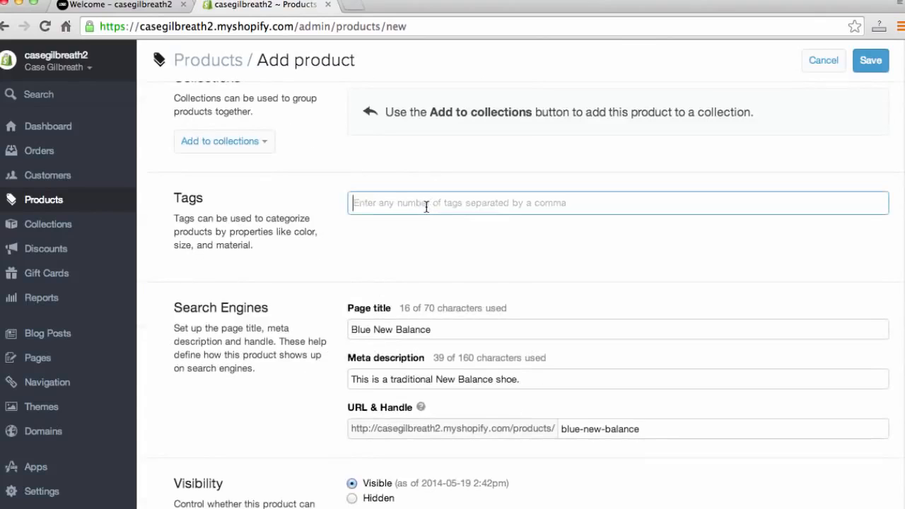
pyautogui.write('New Balance')
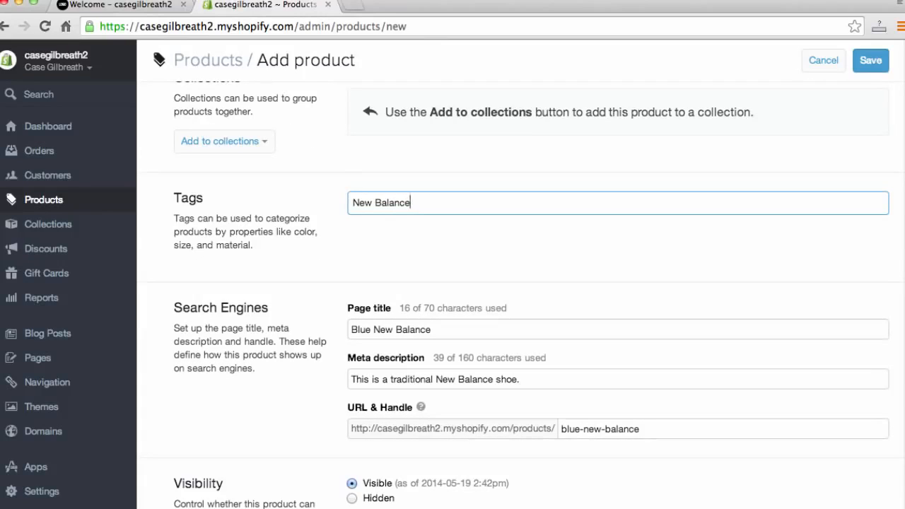
pyautogui.press('Return')
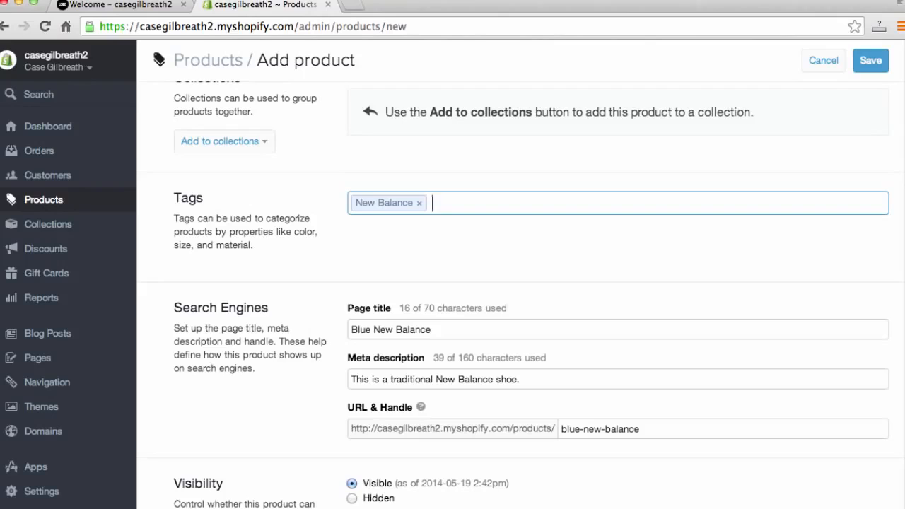
# - Save the new Blue New Balance product
pyautogui.scroll(-1, 328, 318)
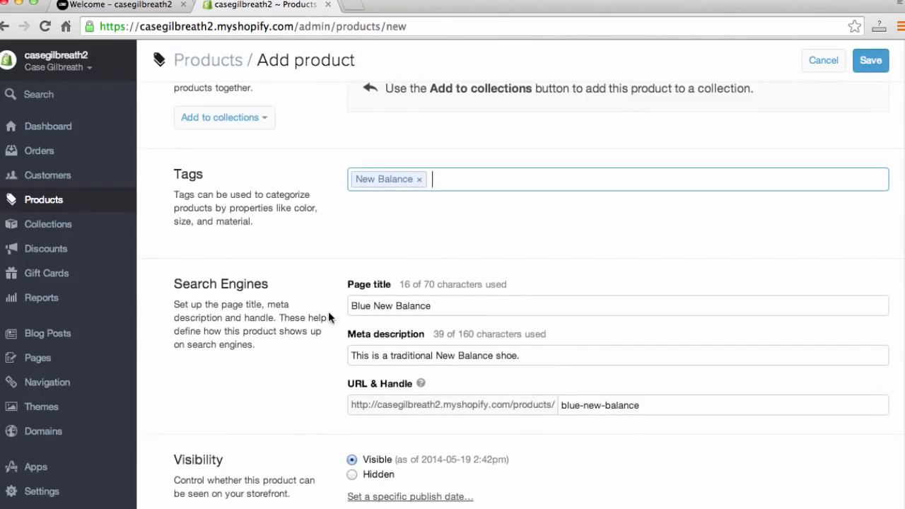
pyautogui.click(328, 318)
pyautogui.scroll(-1, 228, 319)
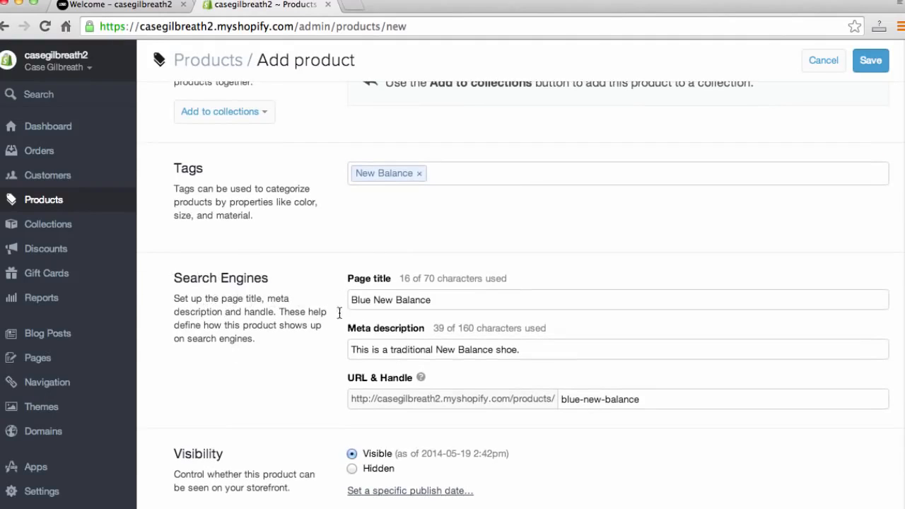
pyautogui.scroll(-1, 336, 343)
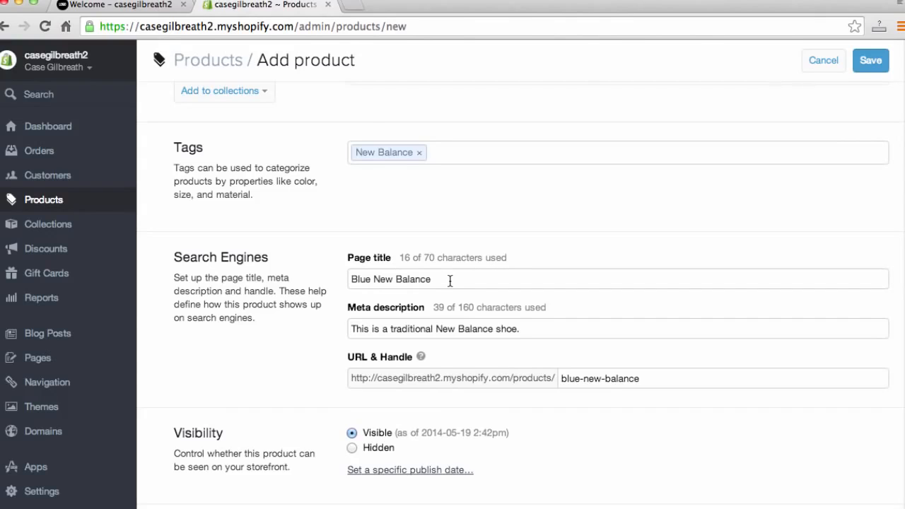
pyautogui.scroll(-1, 504, 303)
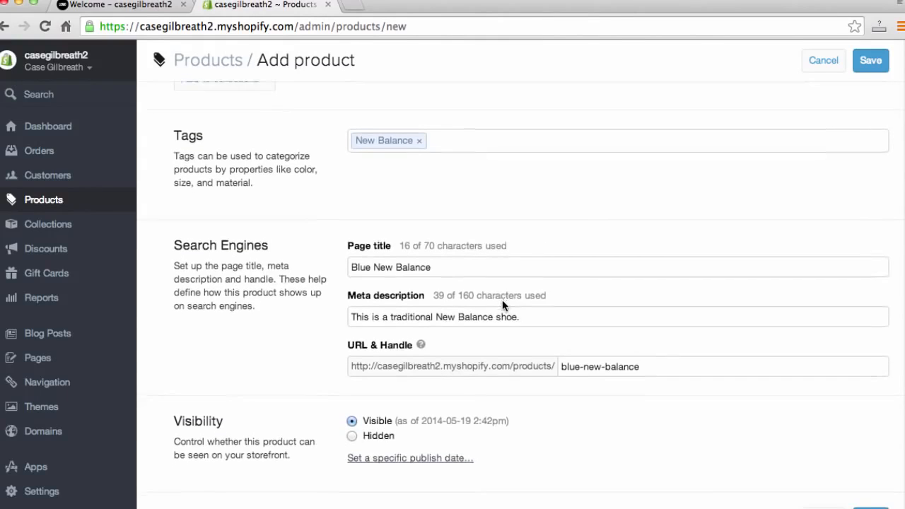
pyautogui.scroll(-1, 503, 301)
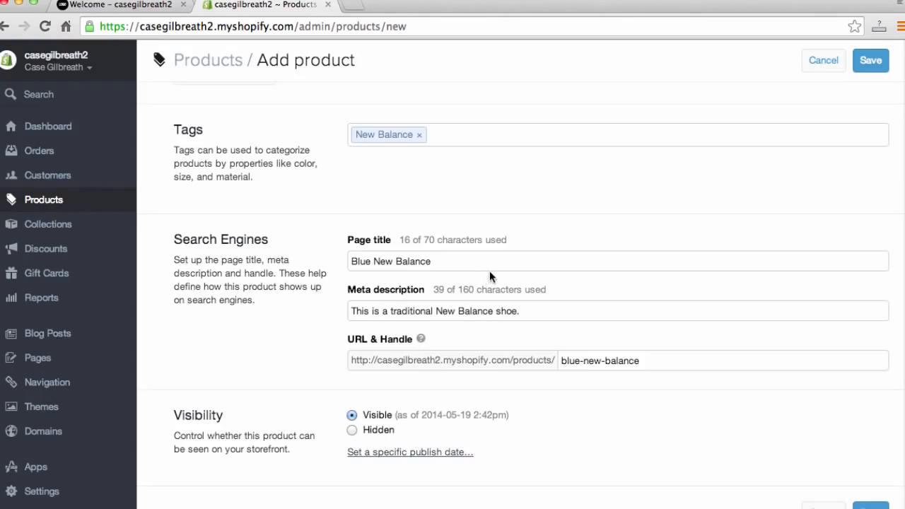
pyautogui.scroll(-2, 490, 272)
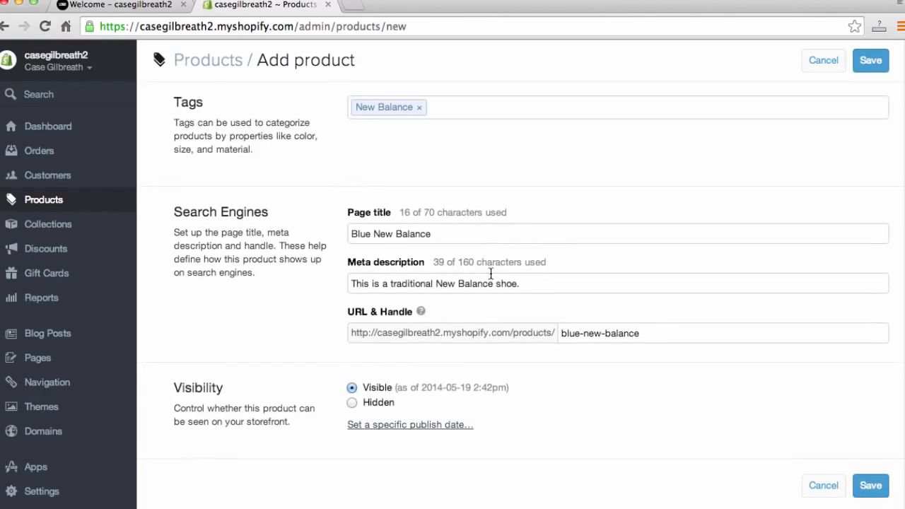
pyautogui.click(869, 498)
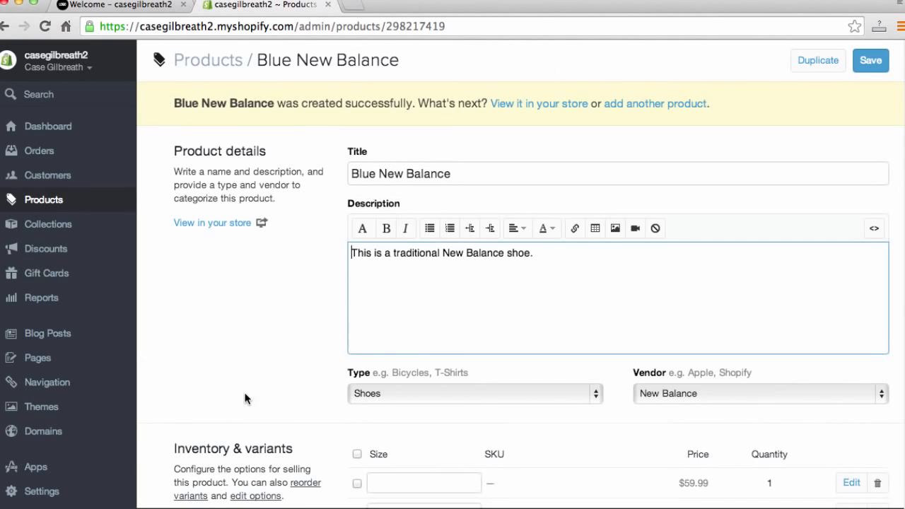
# - Open the Blue New Balance product page from the storefront catalog
pyautogui.click(128, 6)
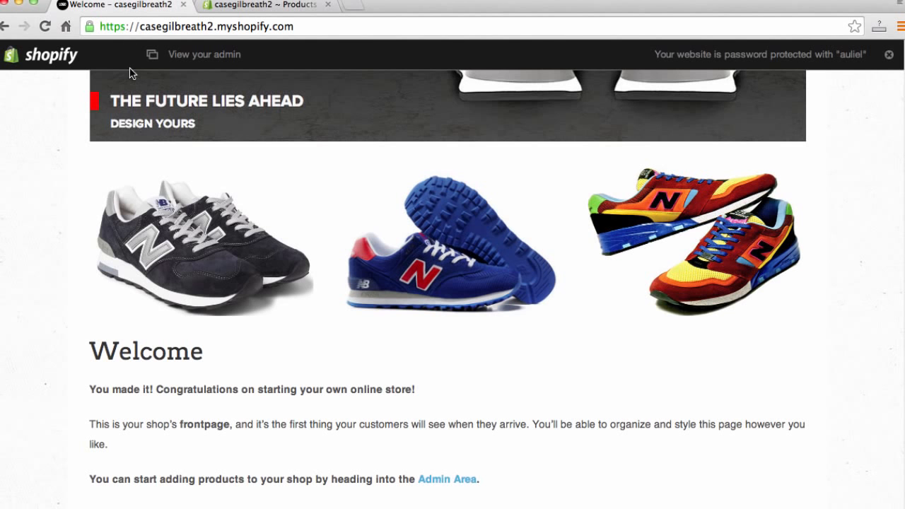
pyautogui.click(173, 243)
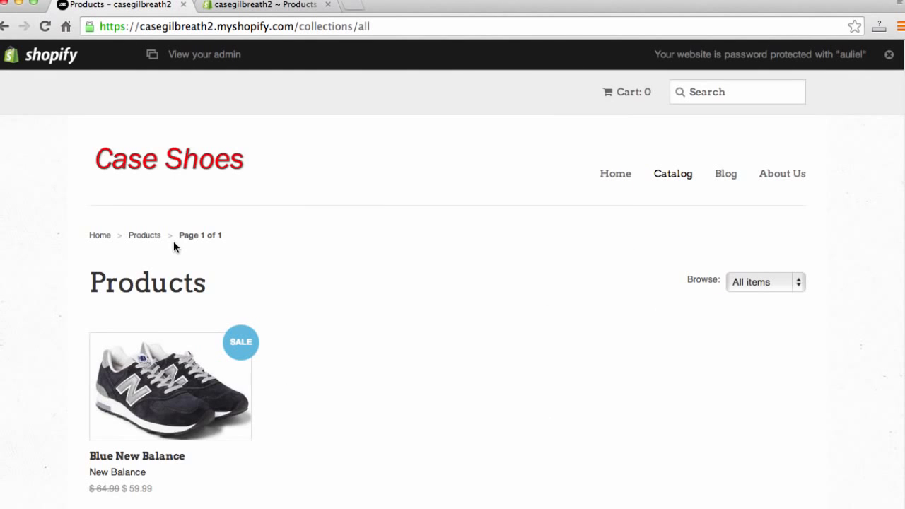
pyautogui.scroll(-1, 109, 177)
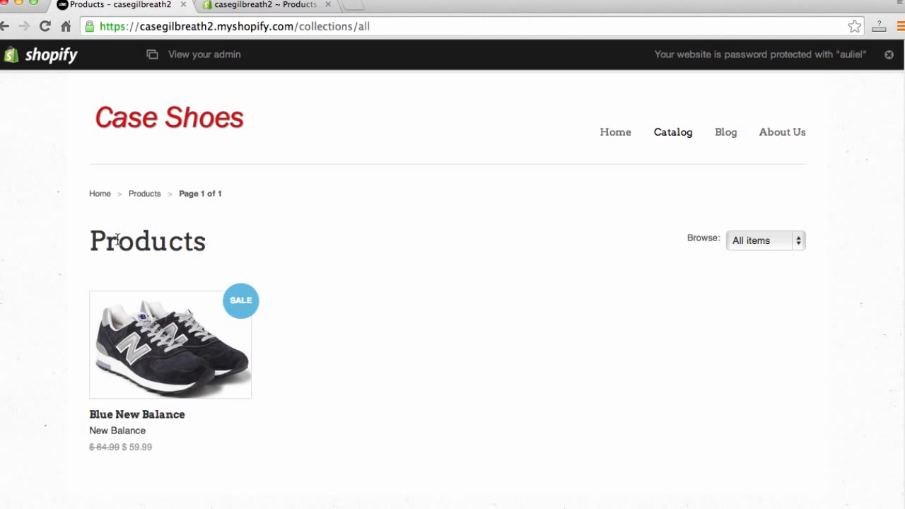
pyautogui.click(190, 343)
pyautogui.scroll(-1, 421, 387)
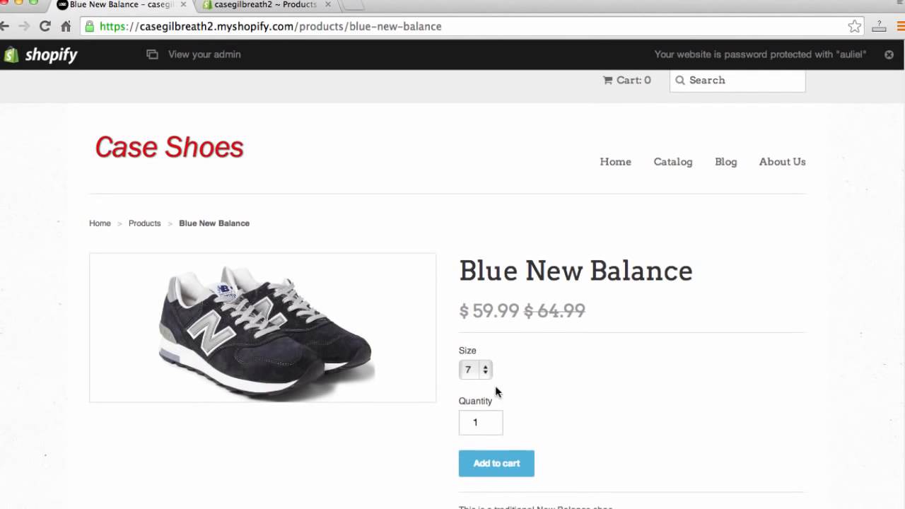
# - Add the Blue New Balance in size 7 to the storefront cart
pyautogui.click(485, 371)
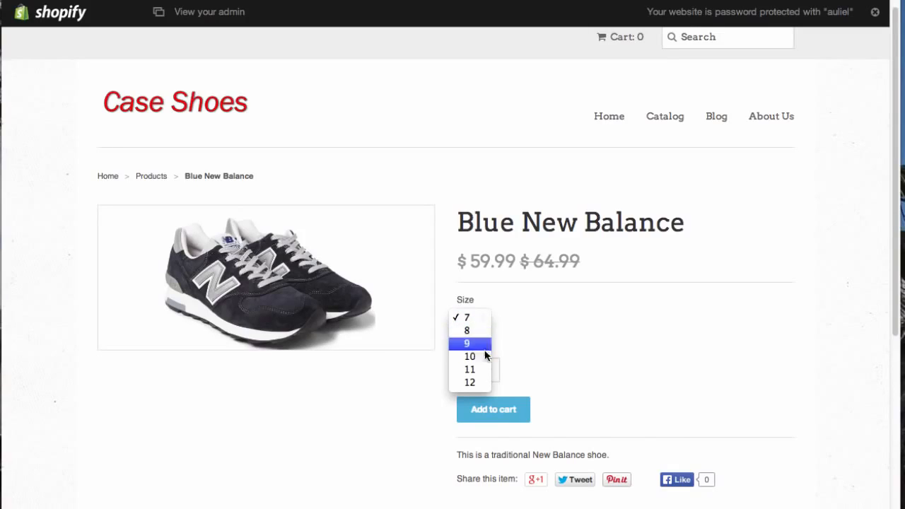
pyautogui.click(534, 329)
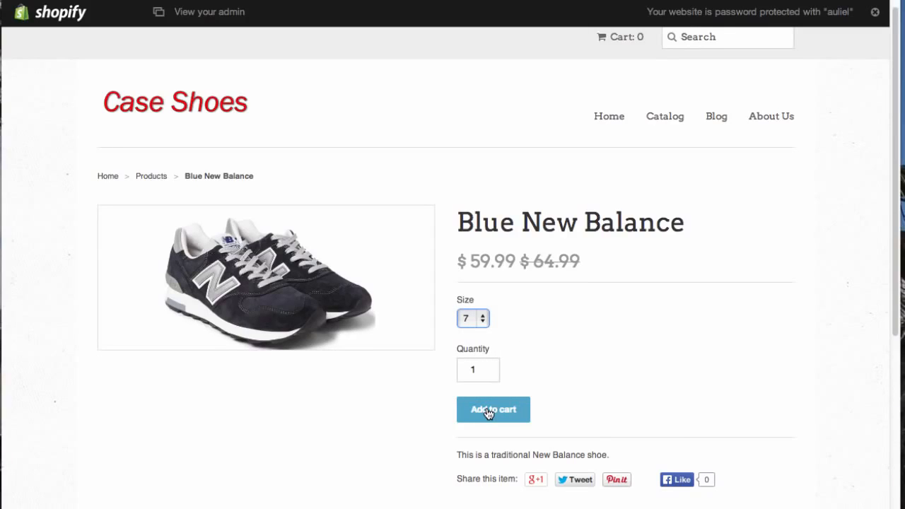
pyautogui.scroll(-1, 495, 414)
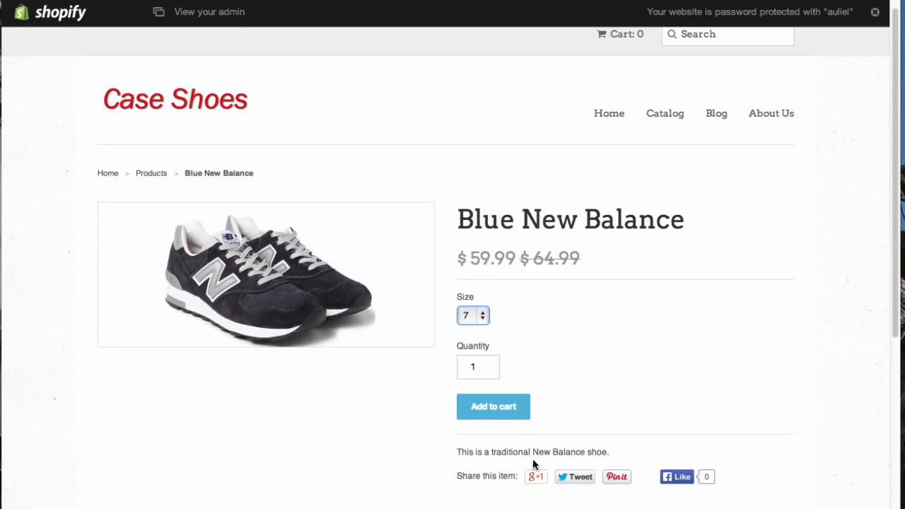
pyautogui.moveTo(535, 480)
pyautogui.scroll(2, 558, 271)
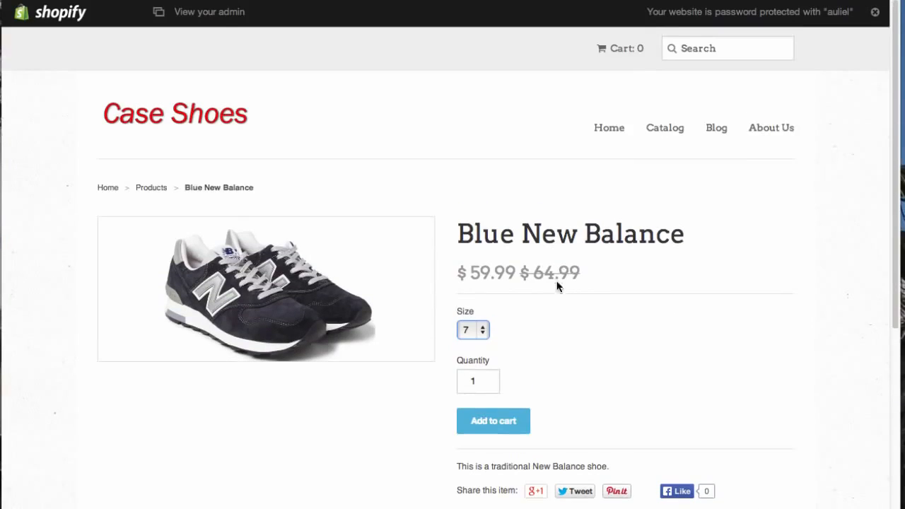
pyautogui.click(481, 423)
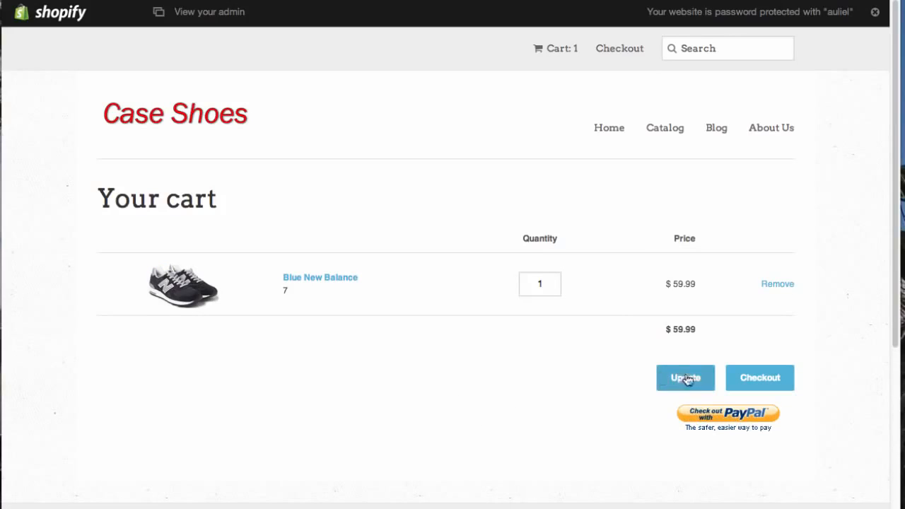
# - Start adding another product from the saved product's admin page
pyautogui.click(760, 378)
pyautogui.click(607, 133)
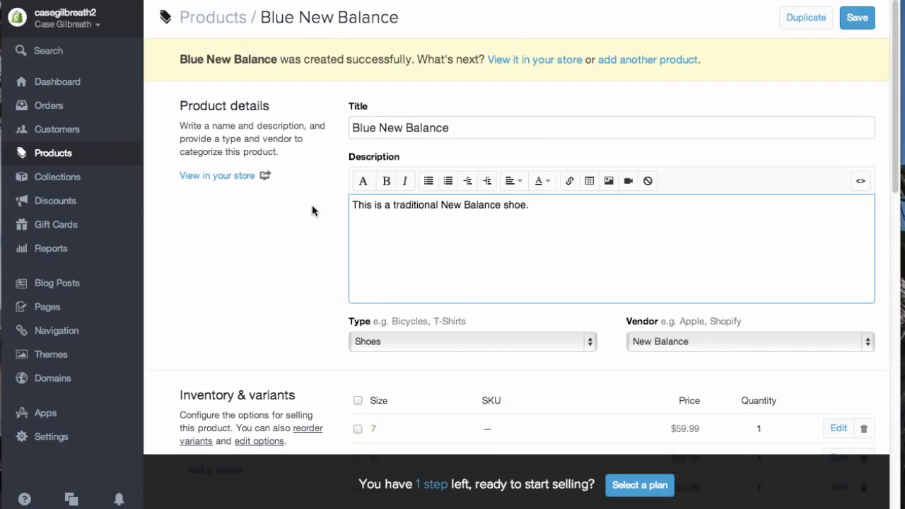
pyautogui.click(631, 63)
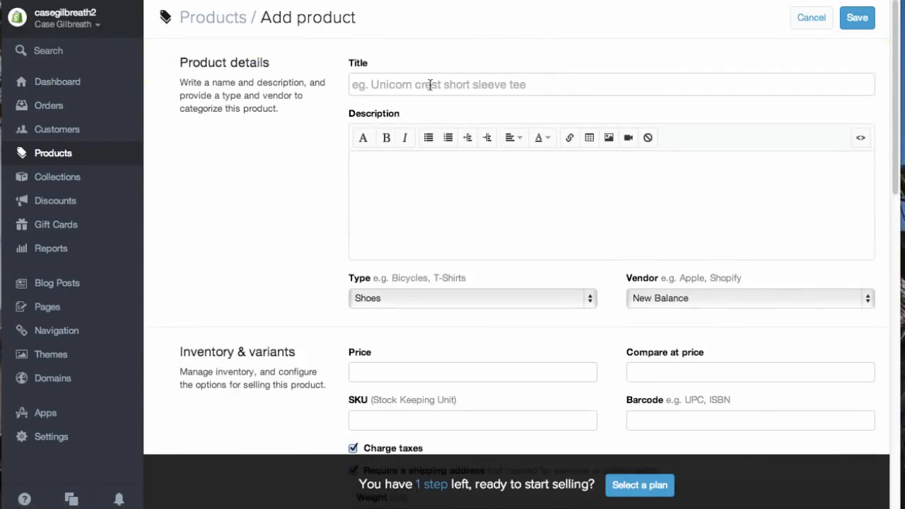
# - Title the product New New Balance and describe it as "This is the newest New Balance we have in stock!"
pyautogui.click(431, 88)
pyautogui.write('New ')
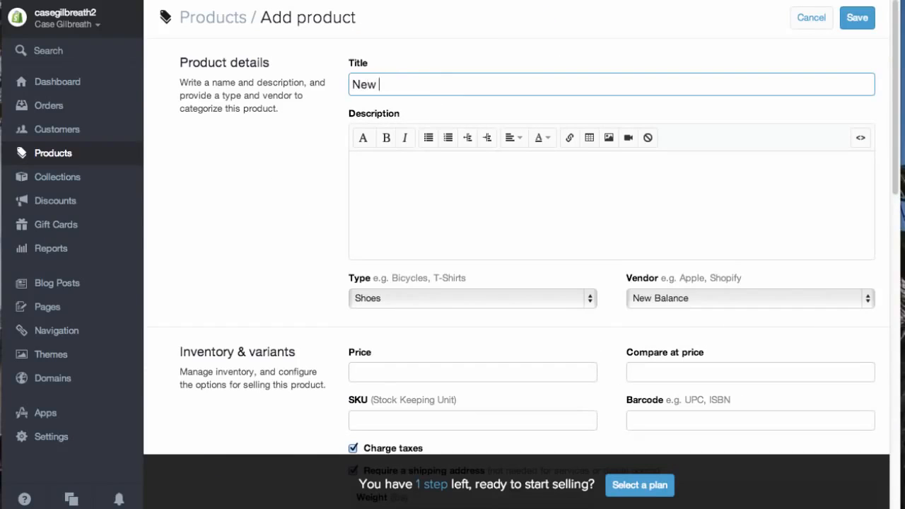
pyautogui.write('New Balance.')
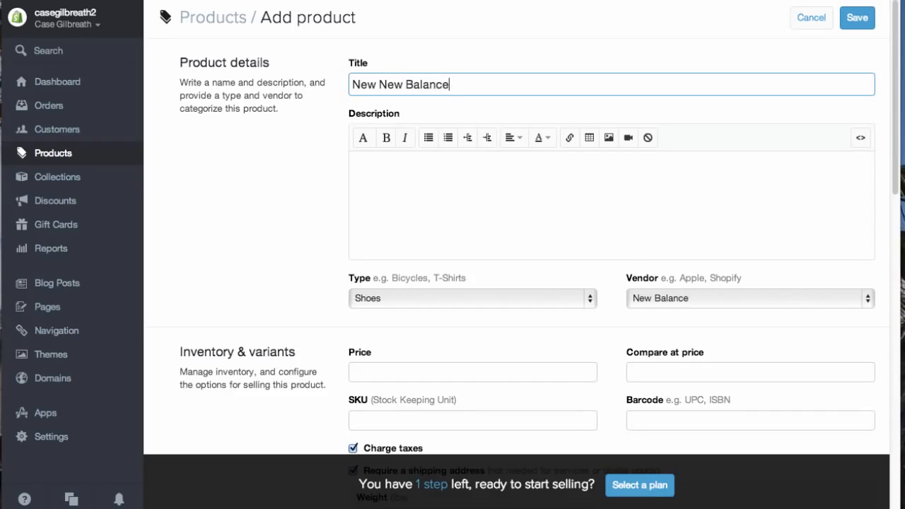
pyautogui.press('Tab')
pyautogui.write('This is the new')
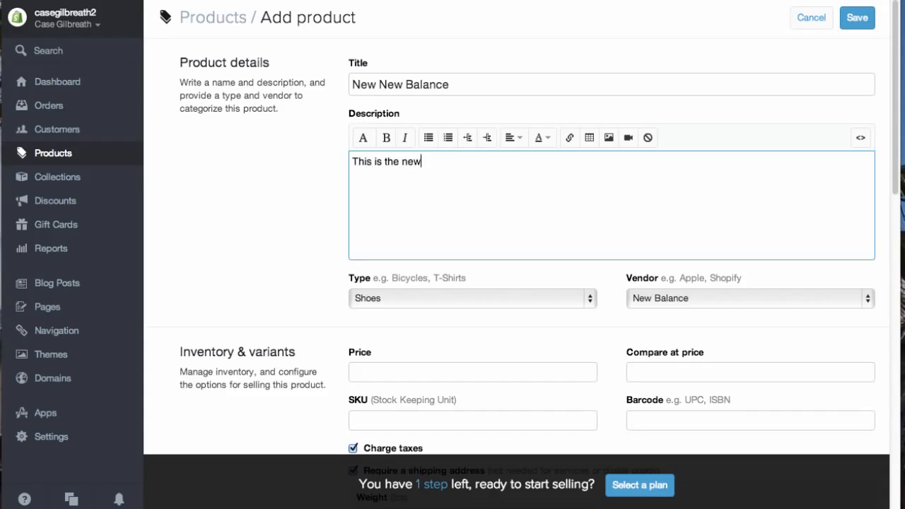
pyautogui.write('est New Balance we have in stock!')
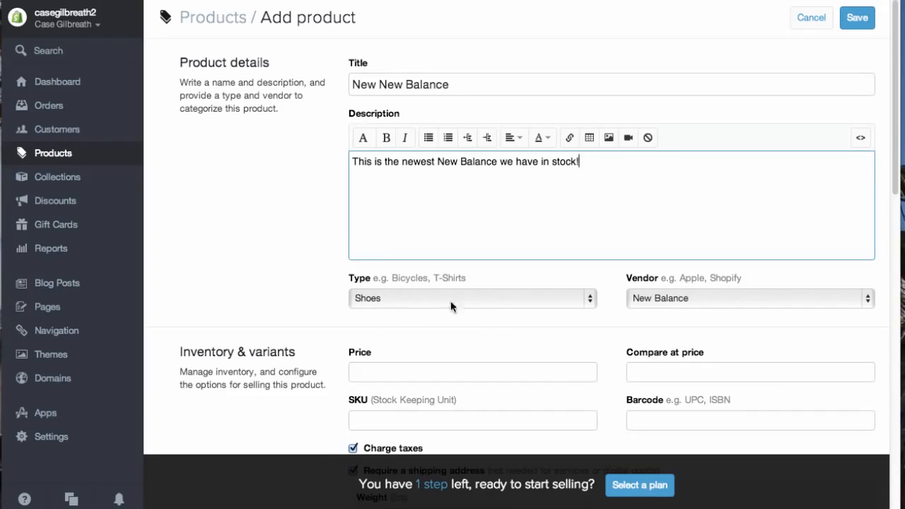
# - Keep Shoes as the product type and New Balance as the vendor
pyautogui.click(514, 302)
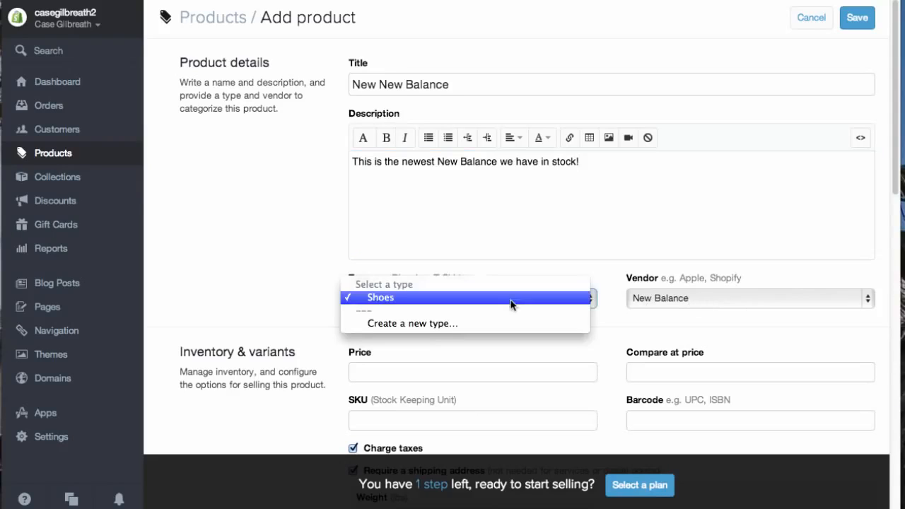
pyautogui.click(701, 302)
pyautogui.click(702, 302)
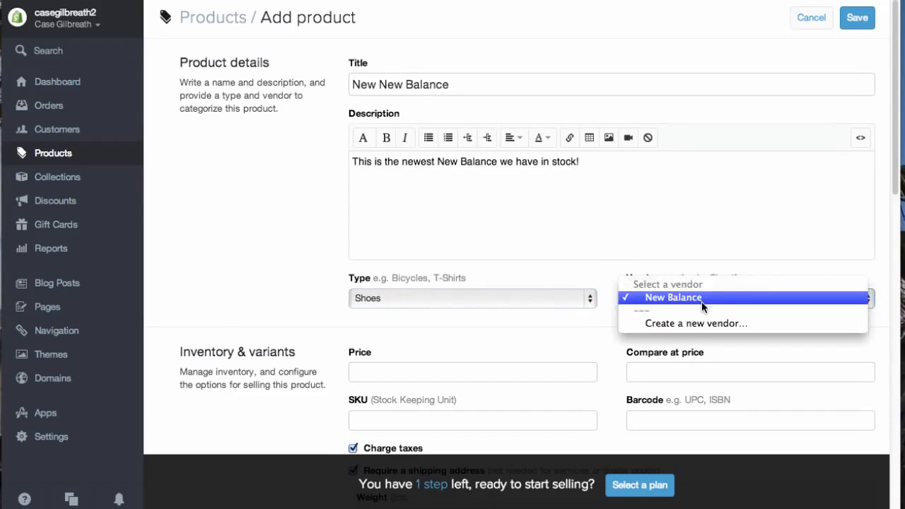
pyautogui.click(238, 298)
# - Set the price to 79.99 and the compare at price to 84.99
pyautogui.scroll(-5, 257, 300)
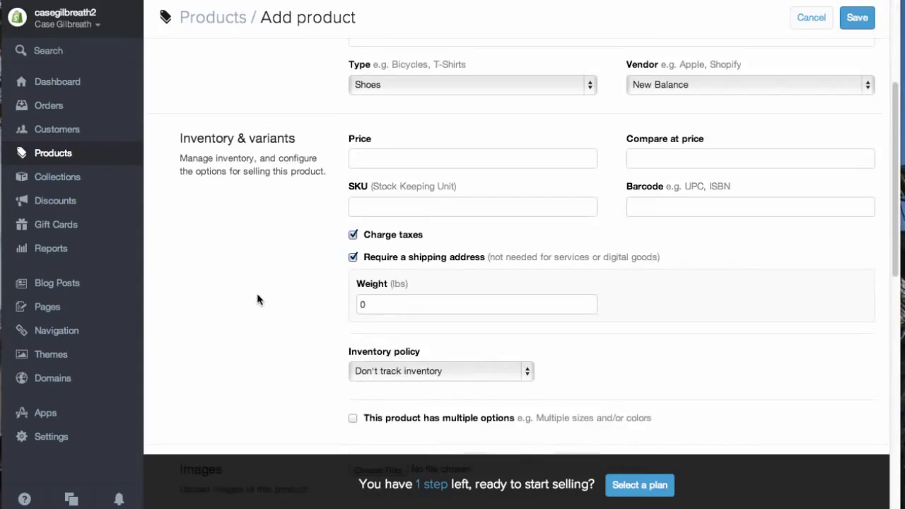
pyautogui.click(381, 161)
pyautogui.write('79')
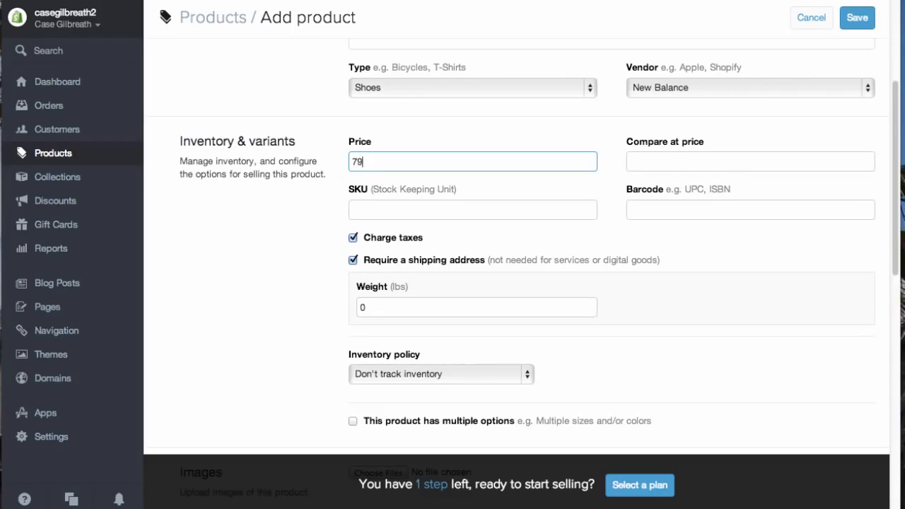
pyautogui.write('.99')
pyautogui.press('Tab')
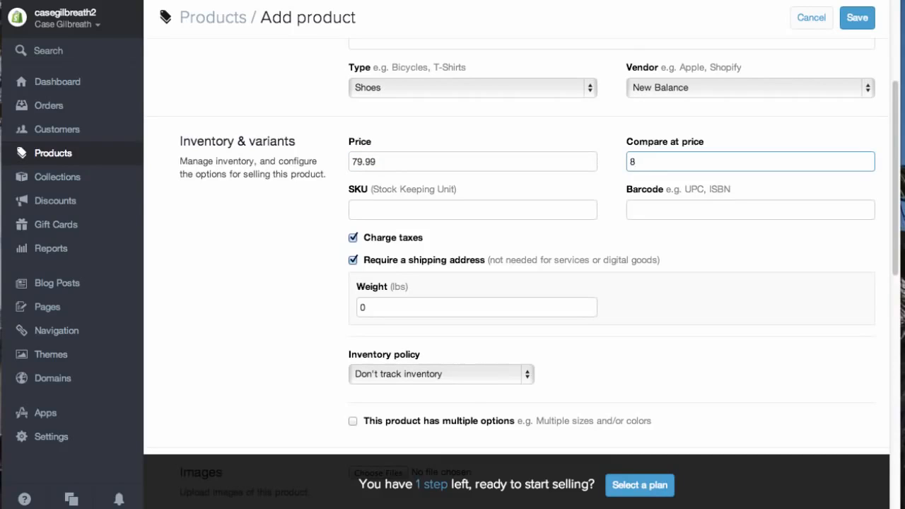
pyautogui.write('84.99')
pyautogui.press('Tab')
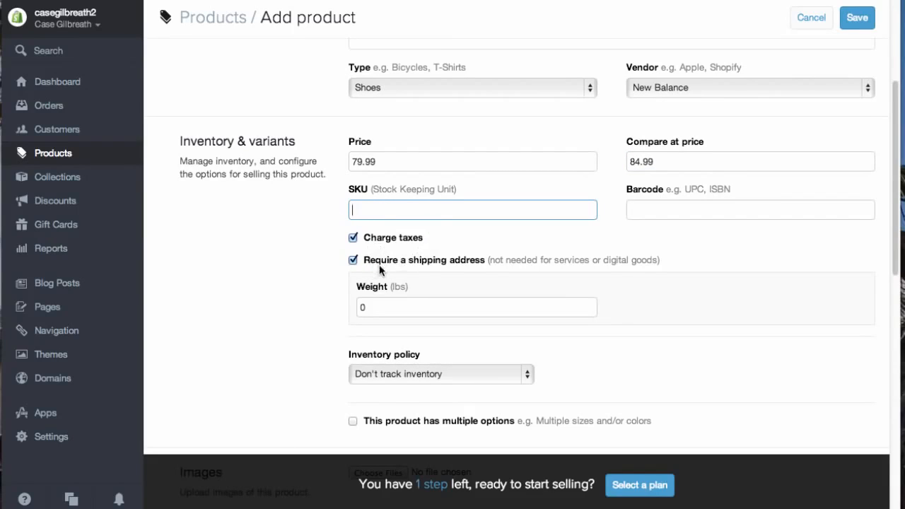
# - Set the product weight to 2 lbs
pyautogui.scroll(-1, 379, 266)
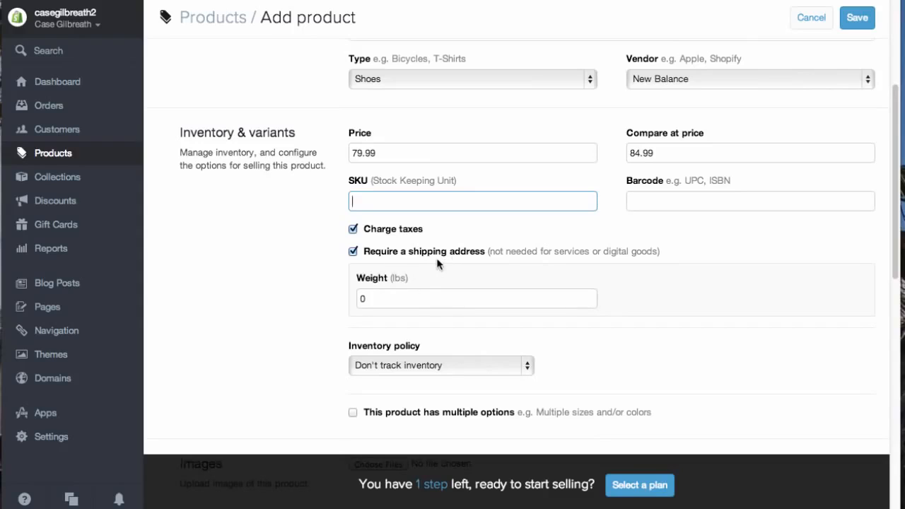
pyautogui.click(382, 305)
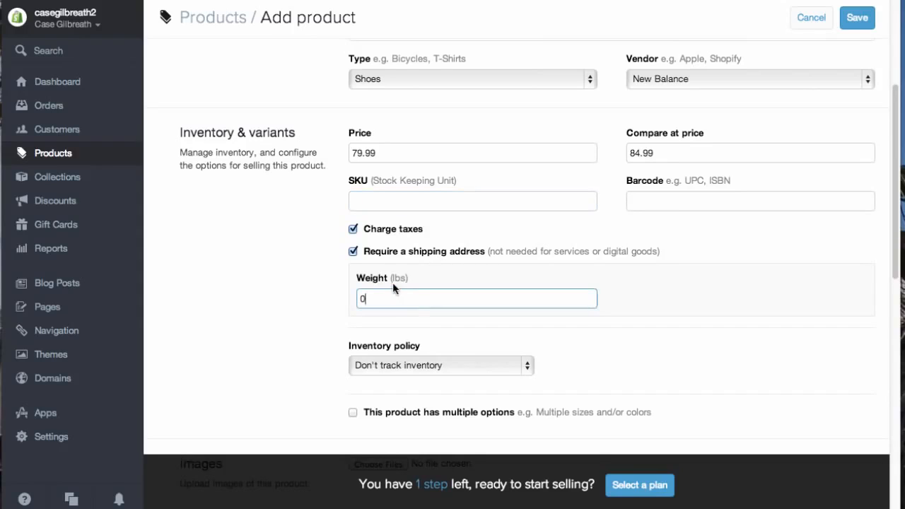
pyautogui.press('BackSpace')
pyautogui.write('2')
# - Set the inventory policy to Shopify tracks this product's inventory
pyautogui.scroll(-5, 277, 318)
pyautogui.click(421, 192)
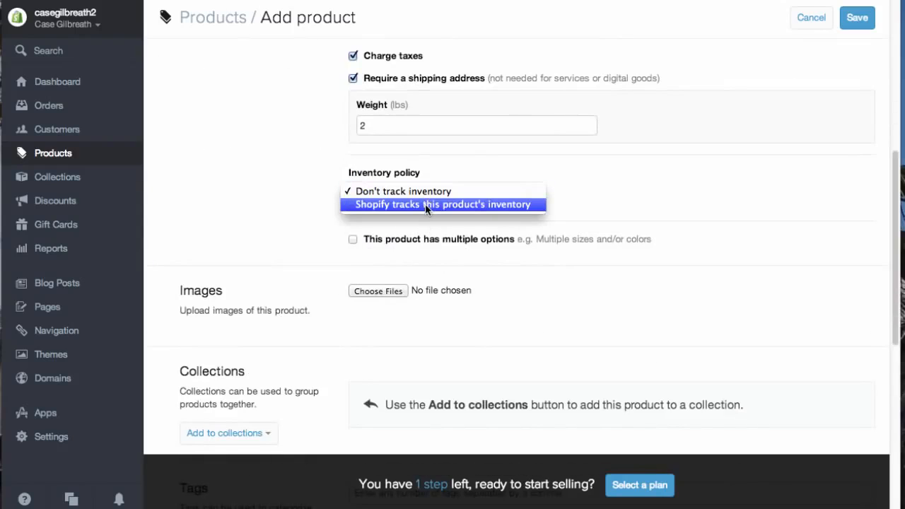
pyautogui.click(425, 204)
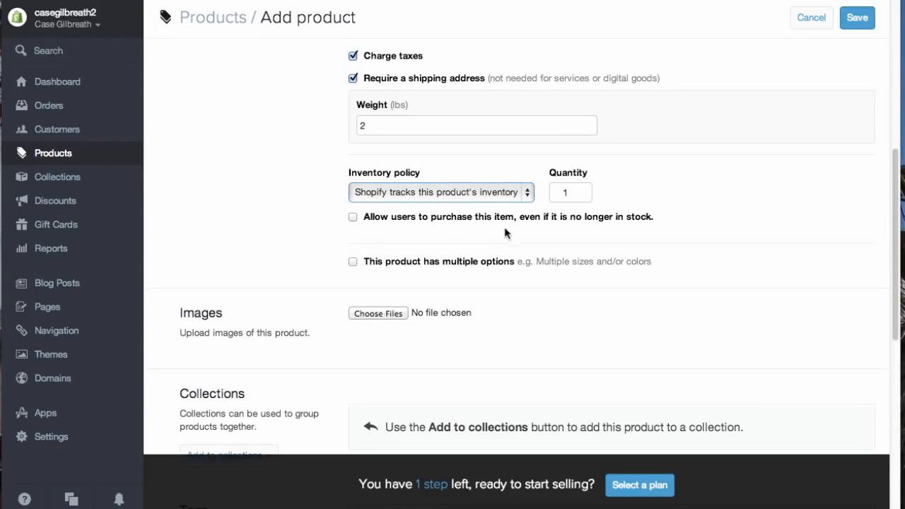
# - Enable multiple options with a Size option whose values are 7, 8, 9, 10, 11 and 12
pyautogui.click(352, 262)
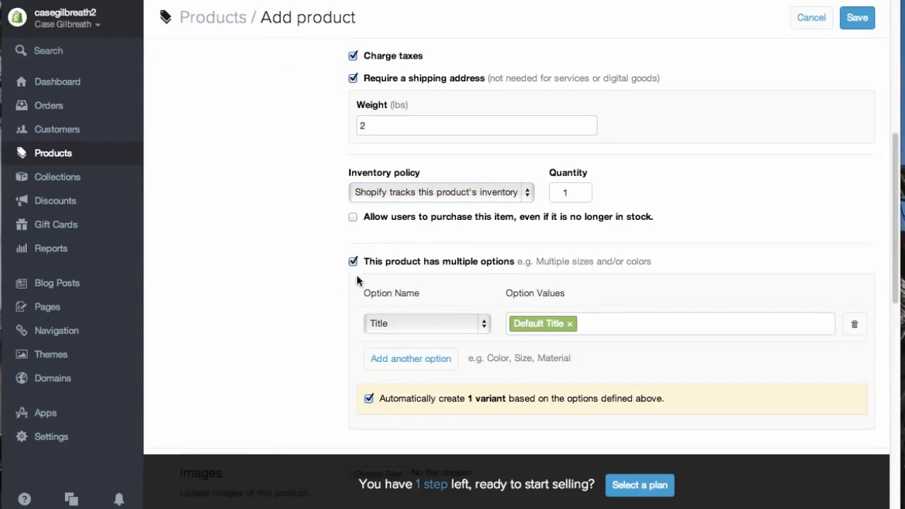
pyautogui.click(474, 320)
pyautogui.click(426, 336)
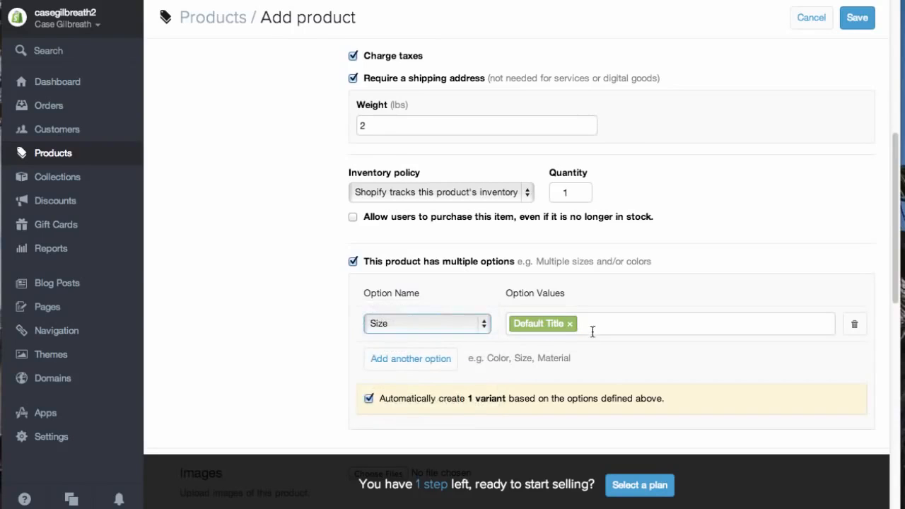
pyautogui.click(591, 329)
pyautogui.press('BackSpace')
pyautogui.write('7,8,9,1')
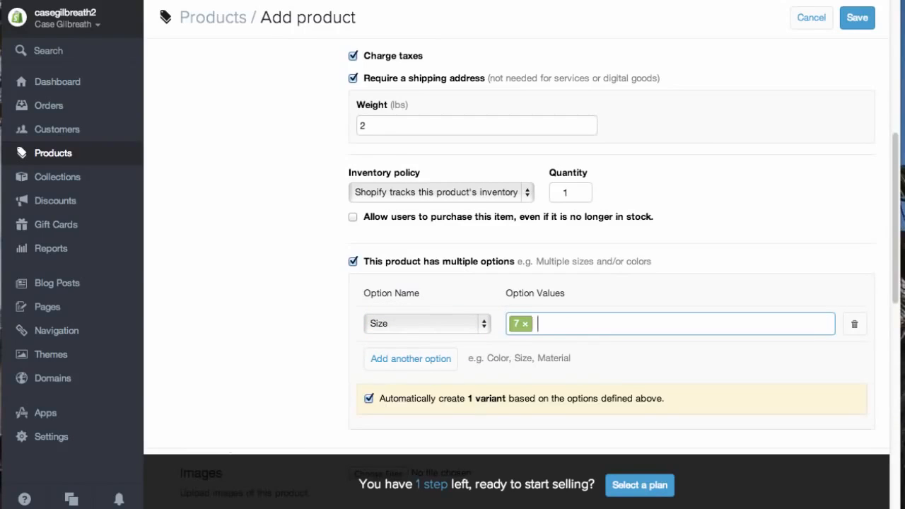
pyautogui.write('0,')
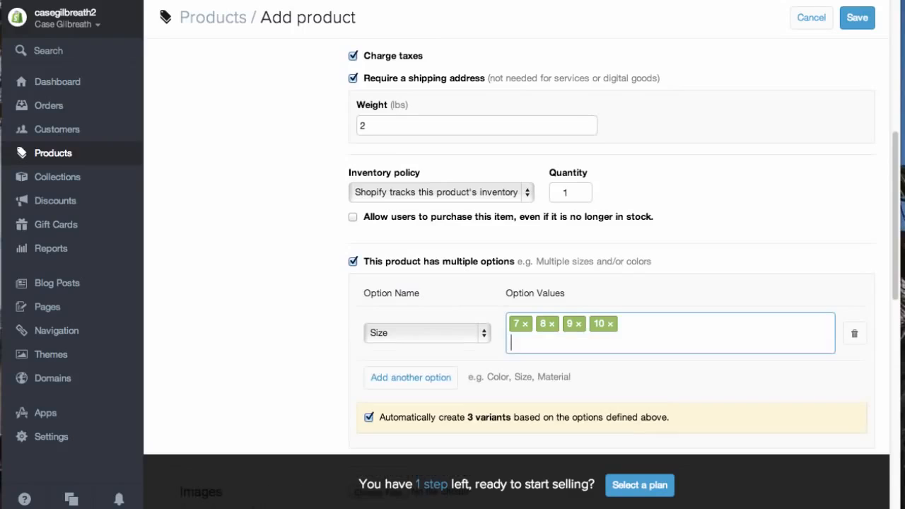
pyautogui.write('11,')
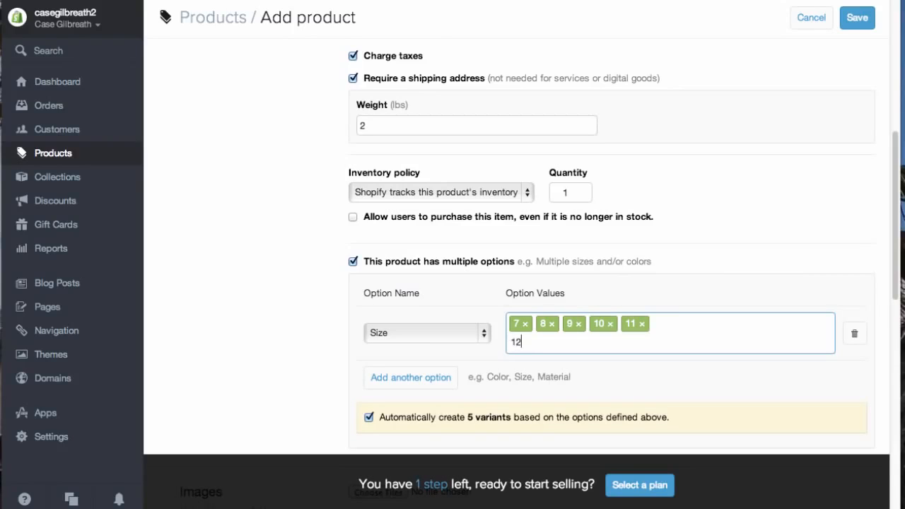
pyautogui.write('12,')
# - Upload the image 302x200 3.jpg from the Desktop for the product
pyautogui.scroll(-4, 365, 308)
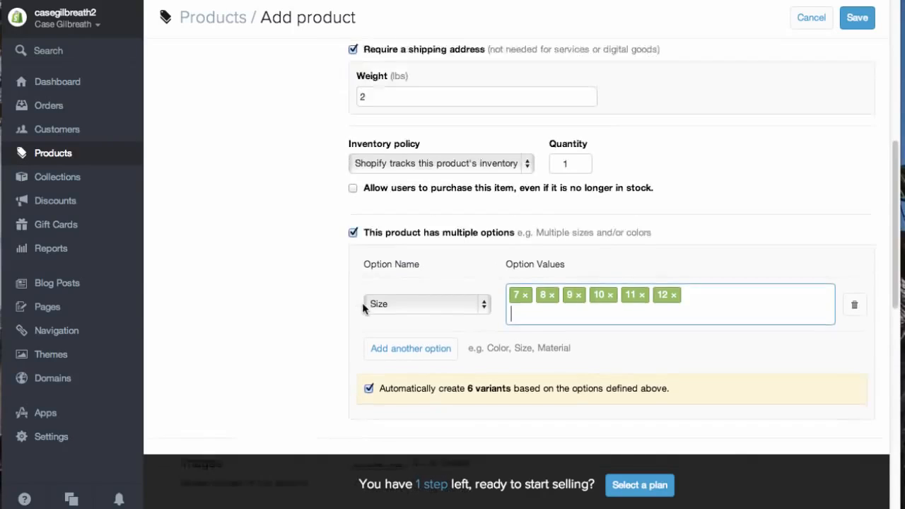
pyautogui.click(375, 309)
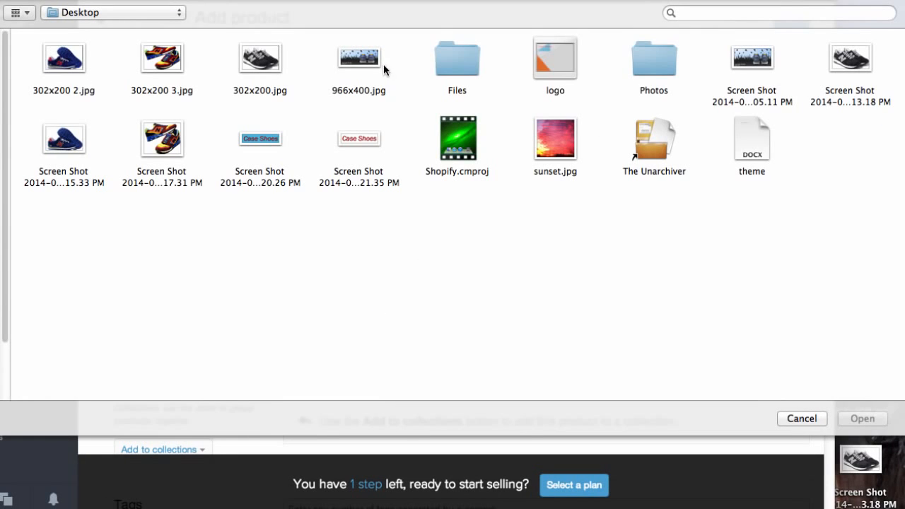
pyautogui.click(167, 55)
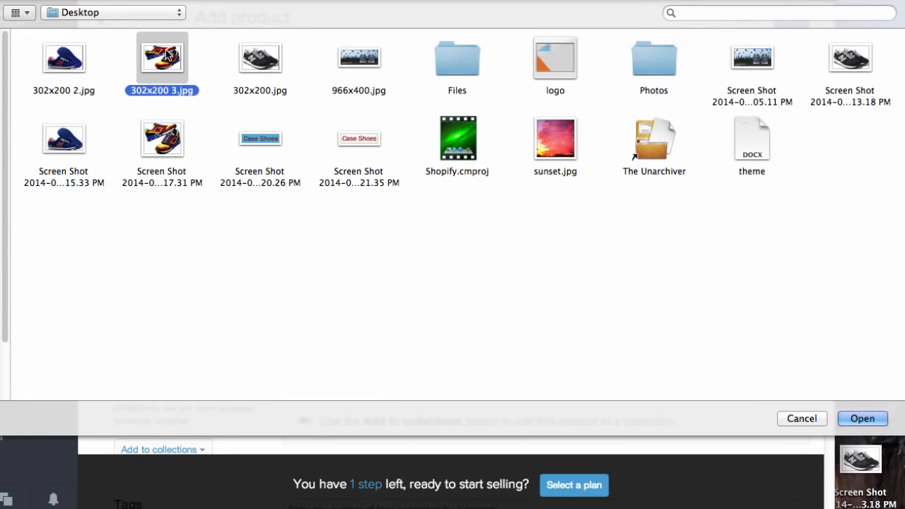
pyautogui.click(863, 418)
# - Tag the product New Balance and save it
pyautogui.scroll(-2, 402, 393)
pyautogui.scroll(-5, 467, 393)
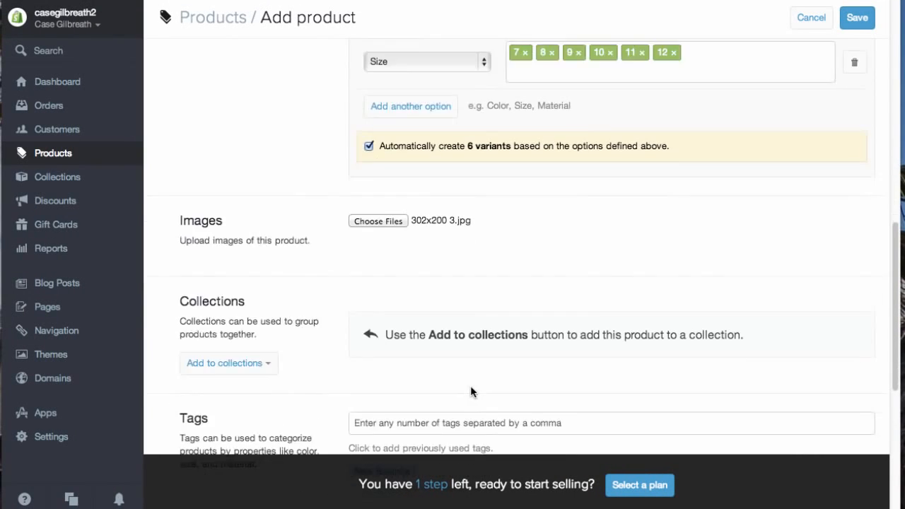
pyautogui.click(495, 171)
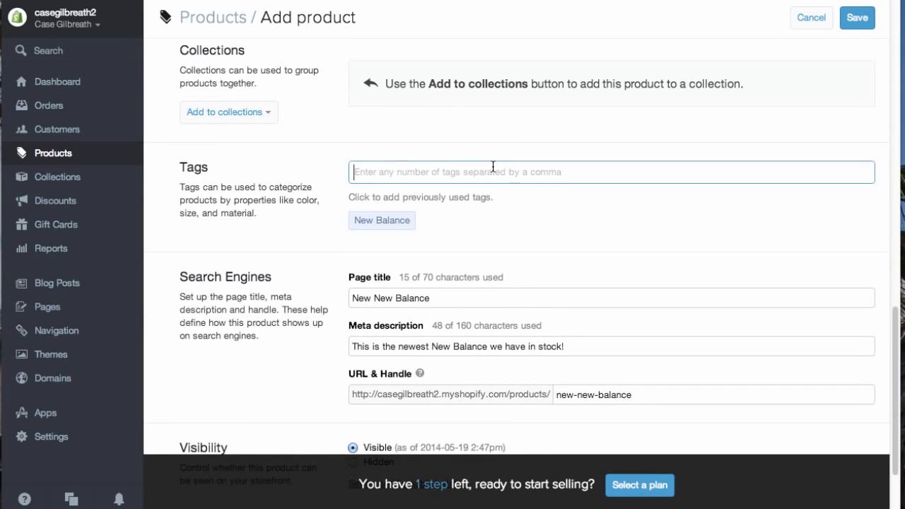
pyautogui.write('New Balance')
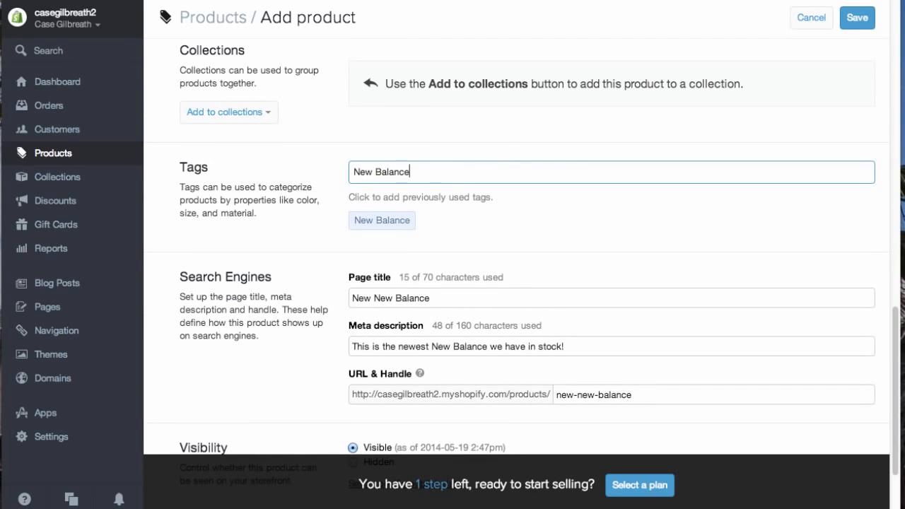
pyautogui.press('Return')
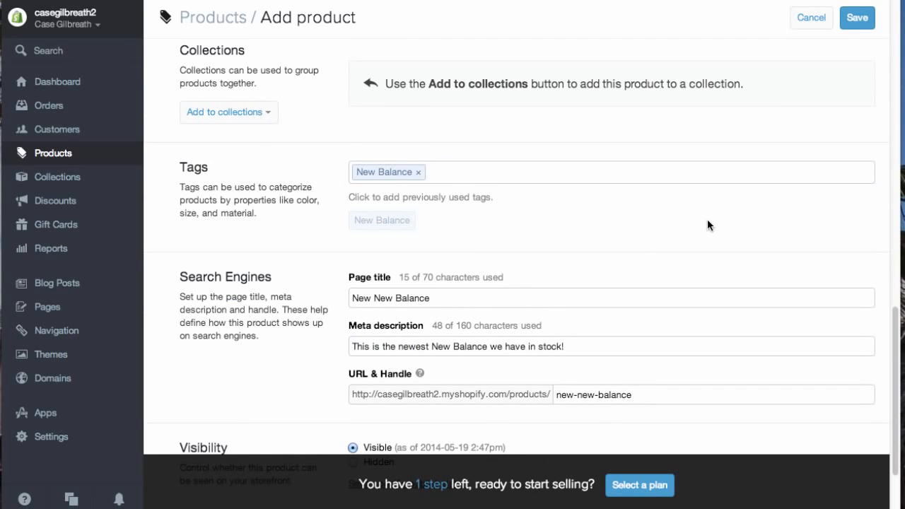
pyautogui.scroll(-3, 708, 224)
pyautogui.click(854, 430)
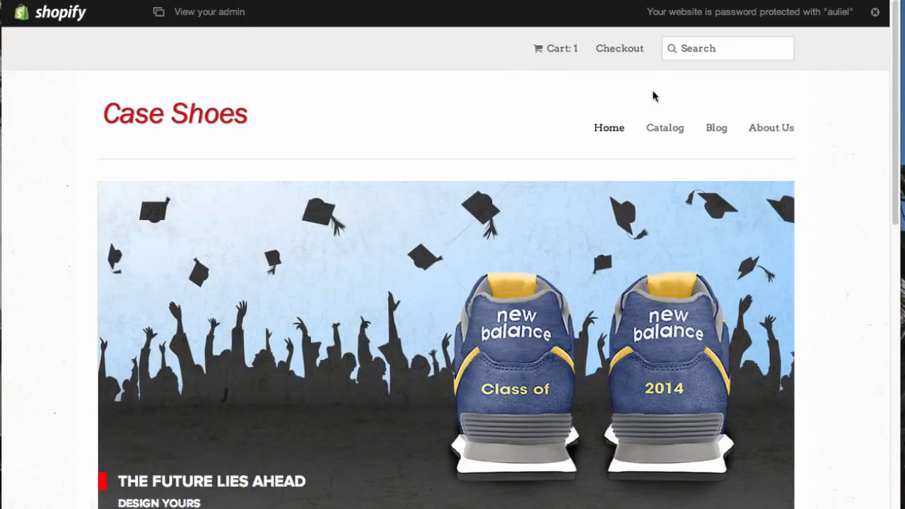
# - Open the storefront catalog and view the New New Balance product page
pyautogui.click(654, 128)
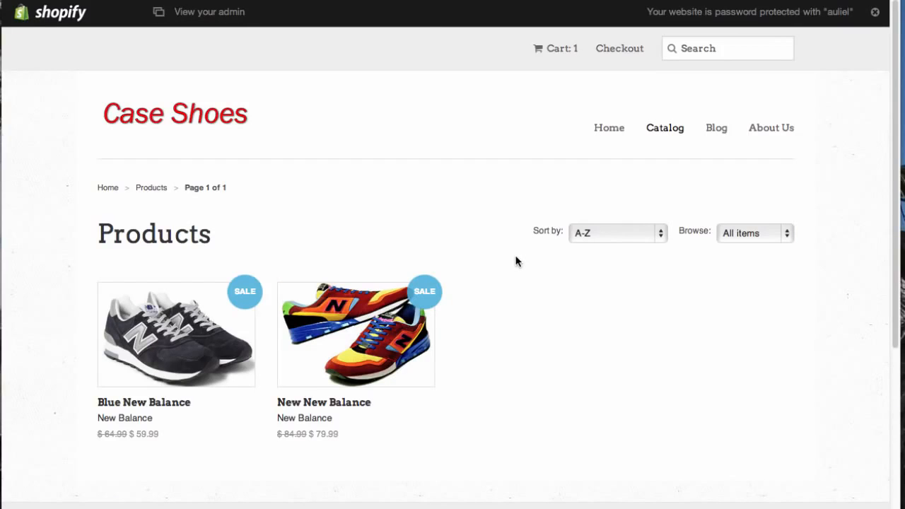
pyautogui.click(327, 322)
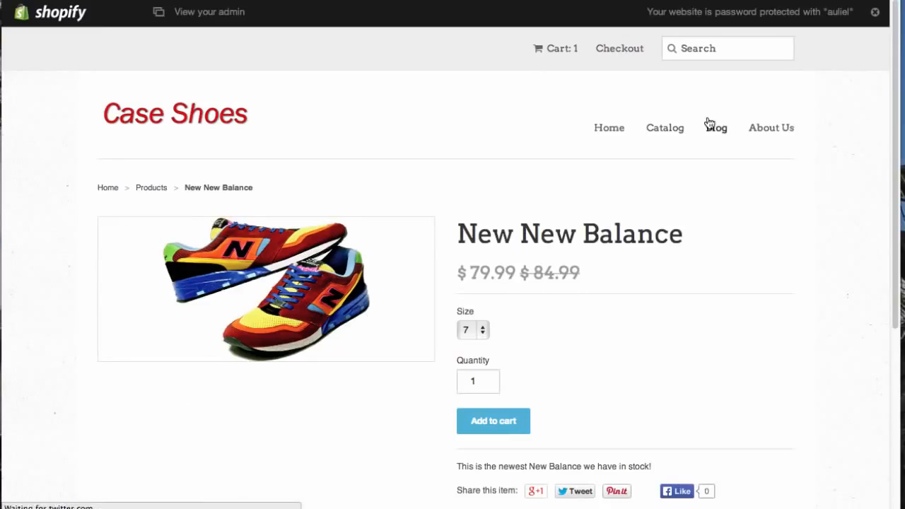
pyautogui.scroll(-3, 670, 309)
pyautogui.scroll(3, 672, 311)
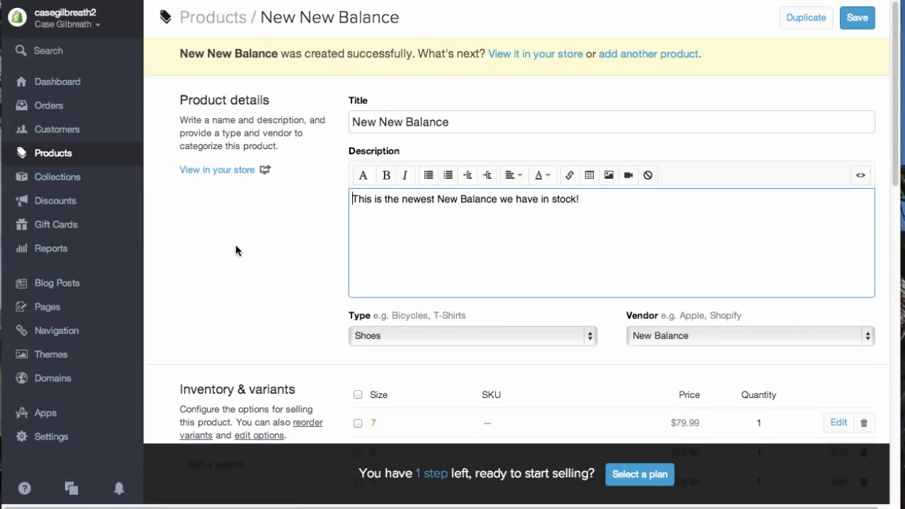
# - Browse the Orders, Abandoned checkouts and Customers pages of the admin
pyautogui.click(54, 112)
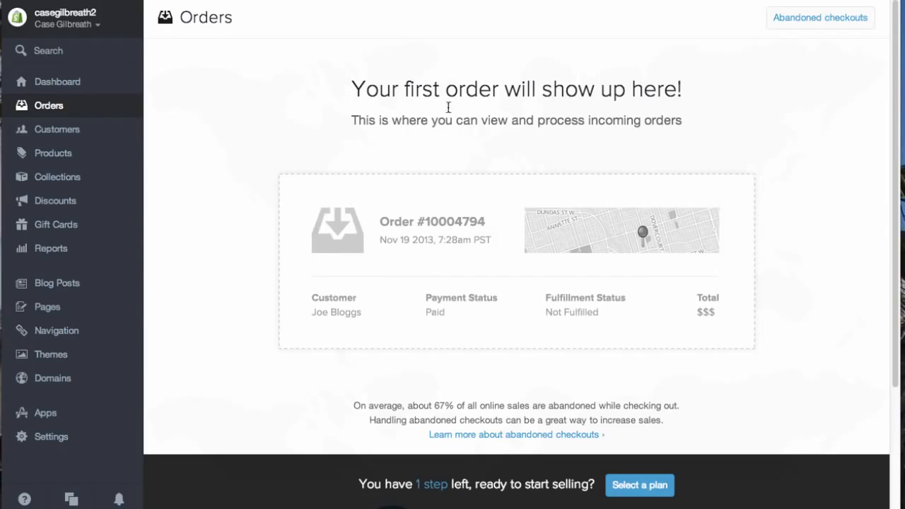
pyautogui.click(824, 19)
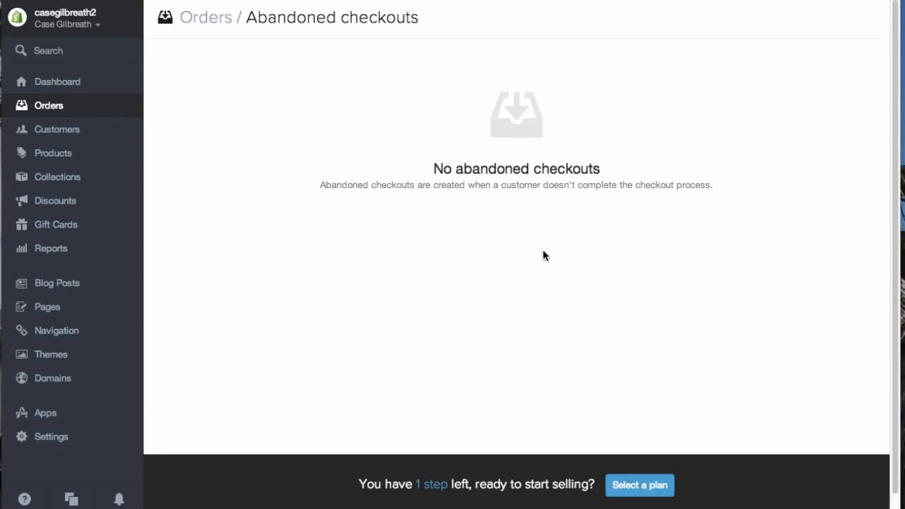
pyautogui.click(49, 106)
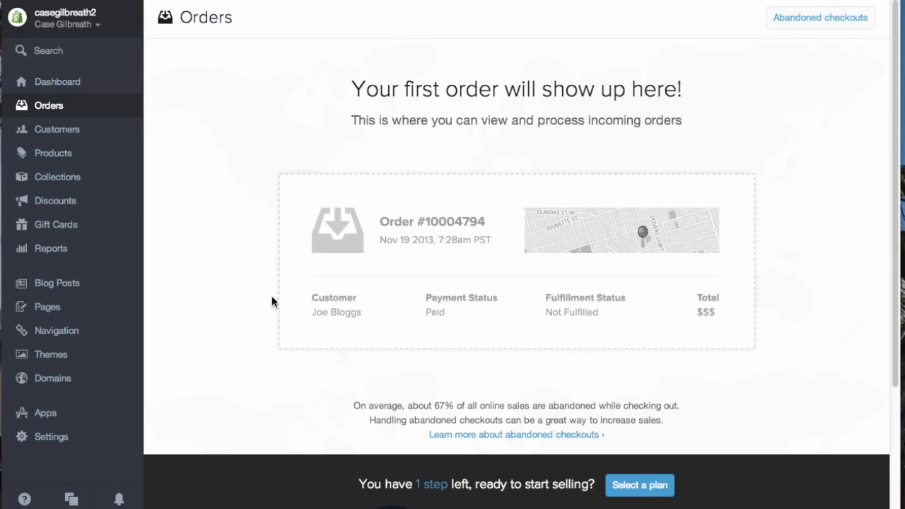
pyautogui.click(70, 135)
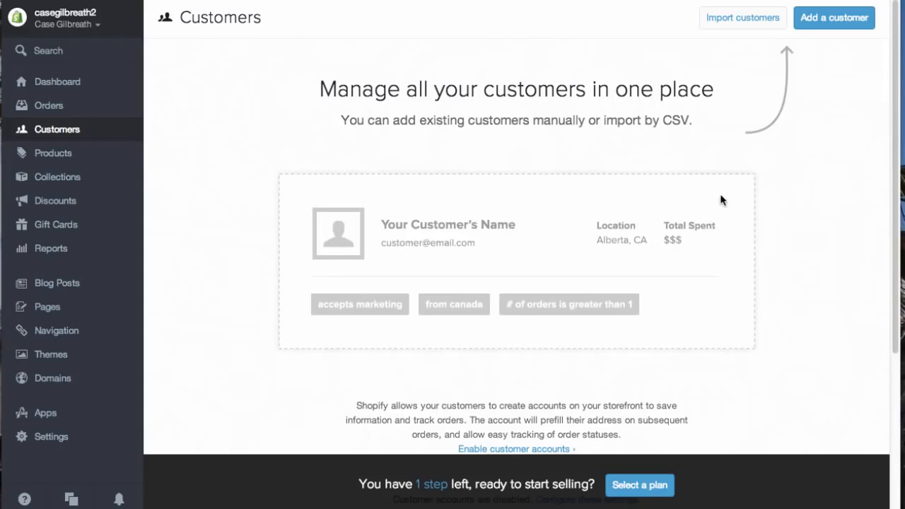
pyautogui.click(71, 152)
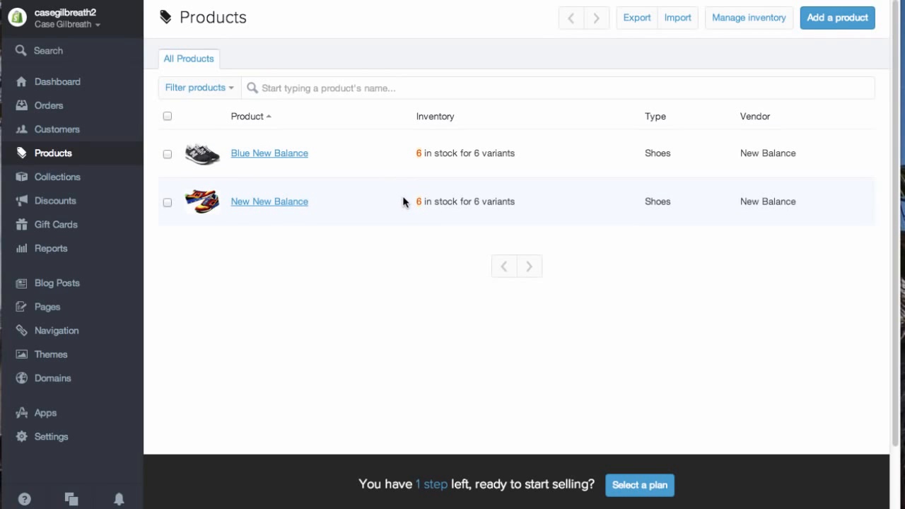
# - Review the inventory levels of all product variants on the Manage inventory page
pyautogui.click(725, 26)
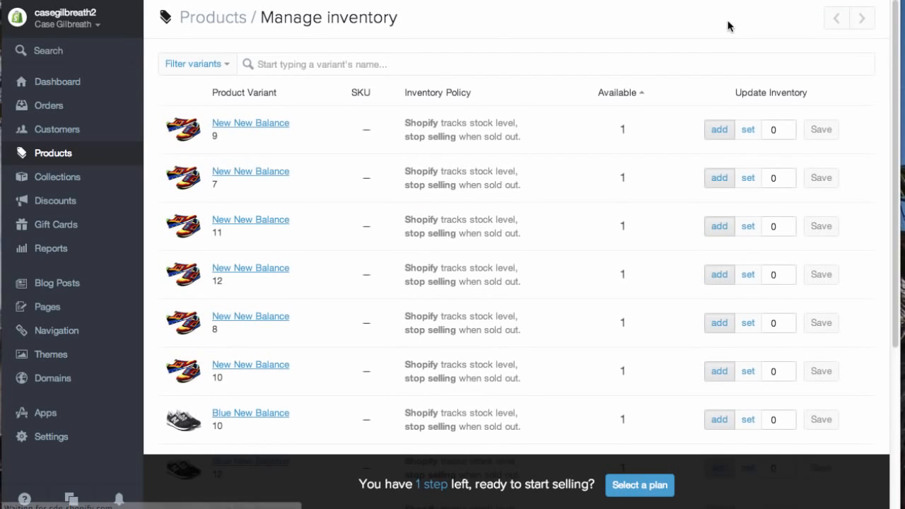
pyautogui.scroll(-1, 590, 130)
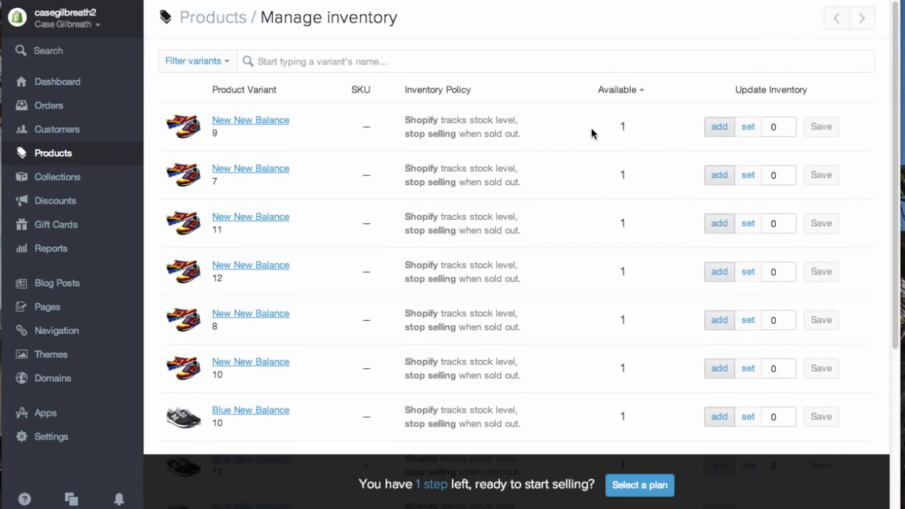
pyautogui.scroll(-1, 735, 159)
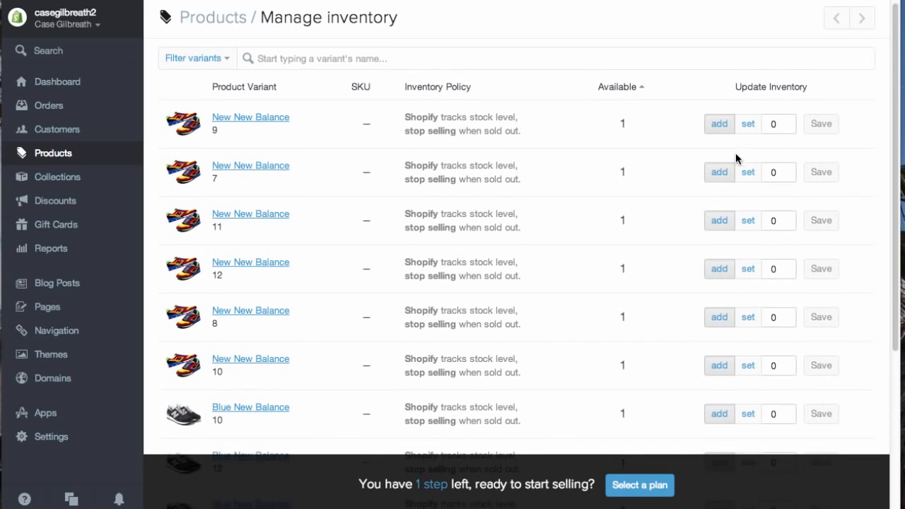
pyautogui.scroll(-2, 732, 154)
pyautogui.scroll(-3, 424, 251)
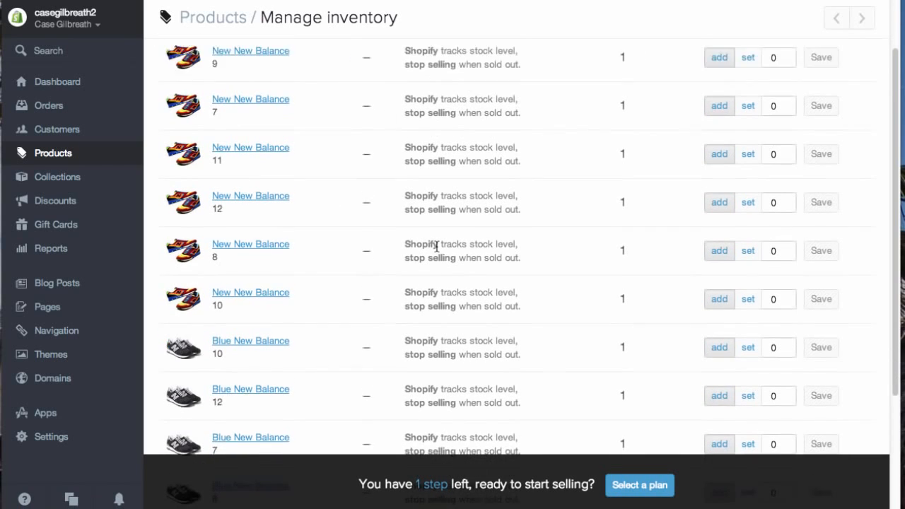
pyautogui.scroll(-5, 436, 246)
pyautogui.scroll(7, 437, 255)
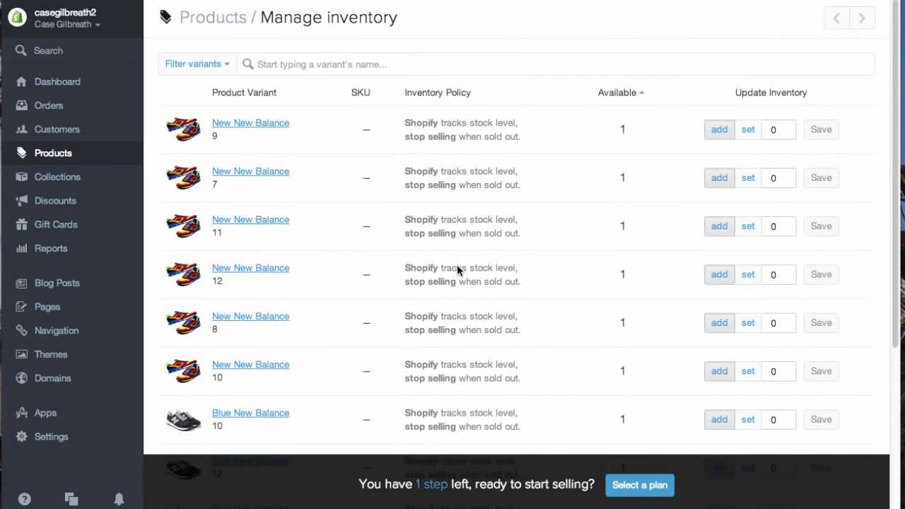
pyautogui.click(52, 155)
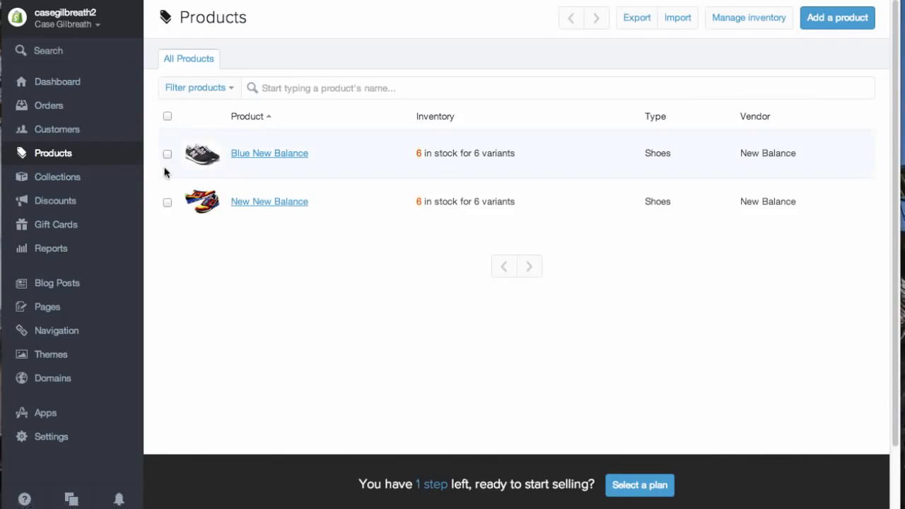
# - Open the Collections list and look at its filter options
pyautogui.click(63, 181)
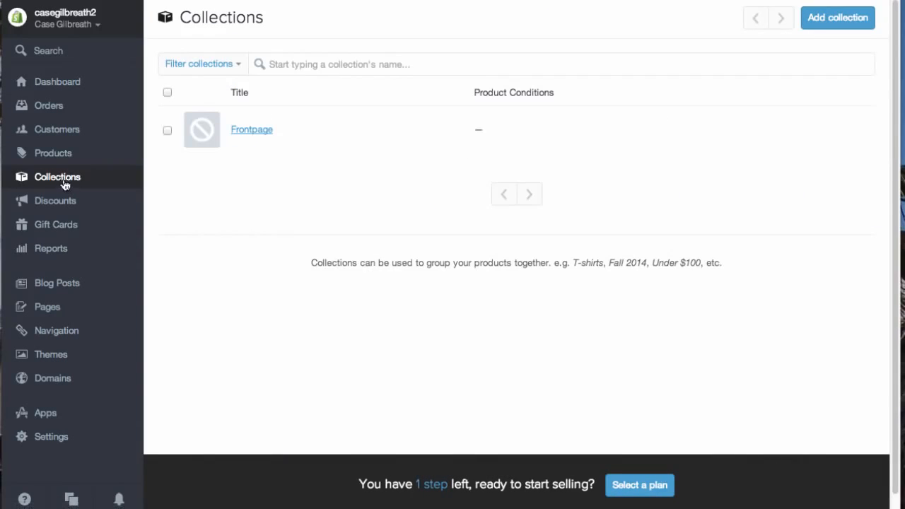
pyautogui.click(238, 66)
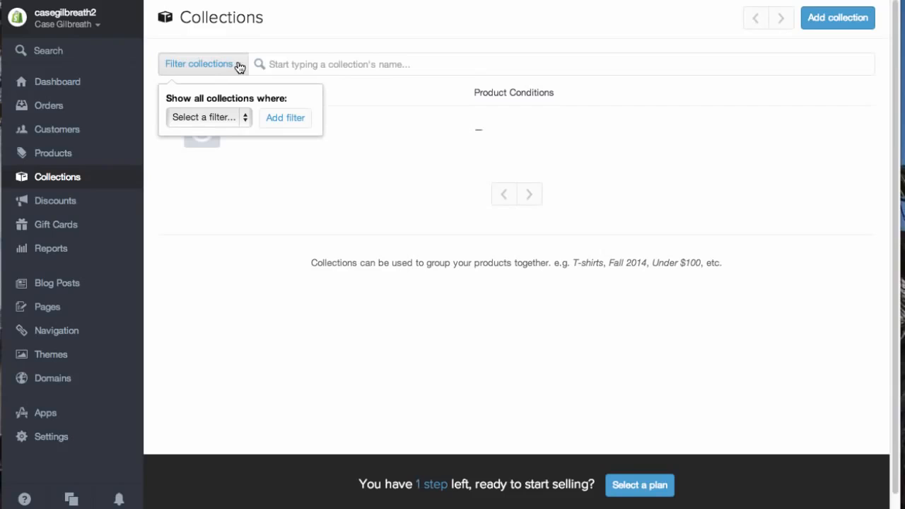
pyautogui.click(237, 66)
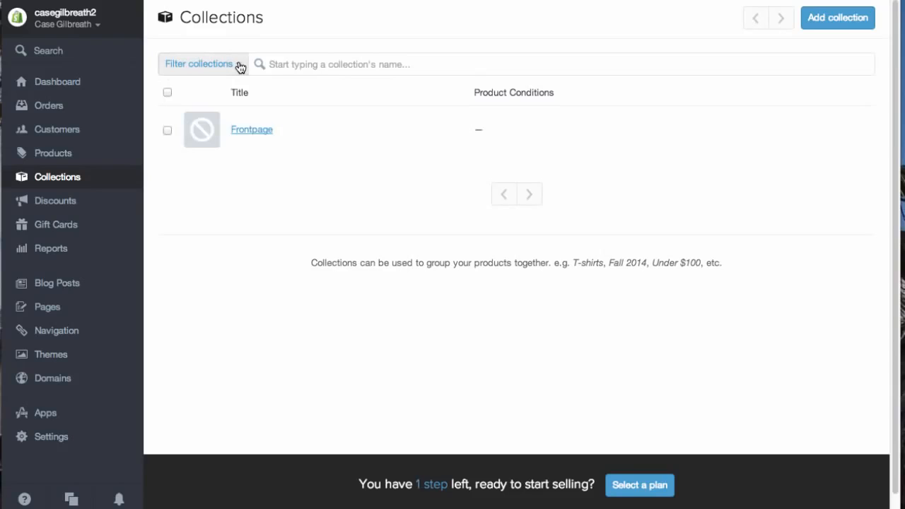
# - Start a new discount and generate a random discount code
pyautogui.click(73, 201)
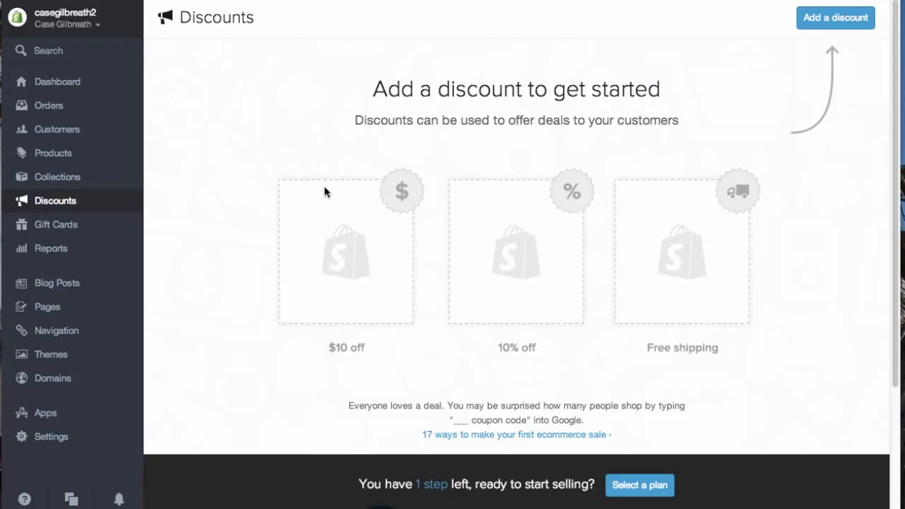
pyautogui.click(814, 21)
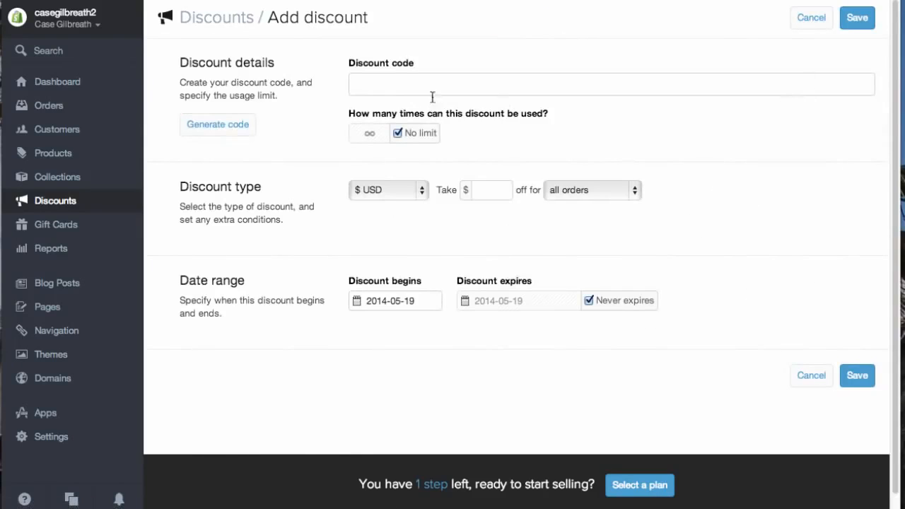
pyautogui.click(235, 126)
pyautogui.scroll(-1, 306, 118)
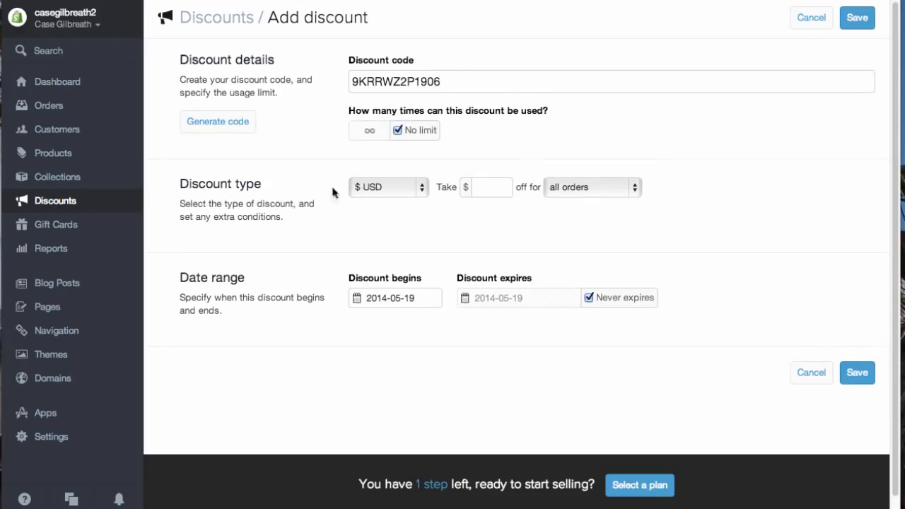
# - Set the discount to 15% off for orders over $65 and save it
pyautogui.click(392, 185)
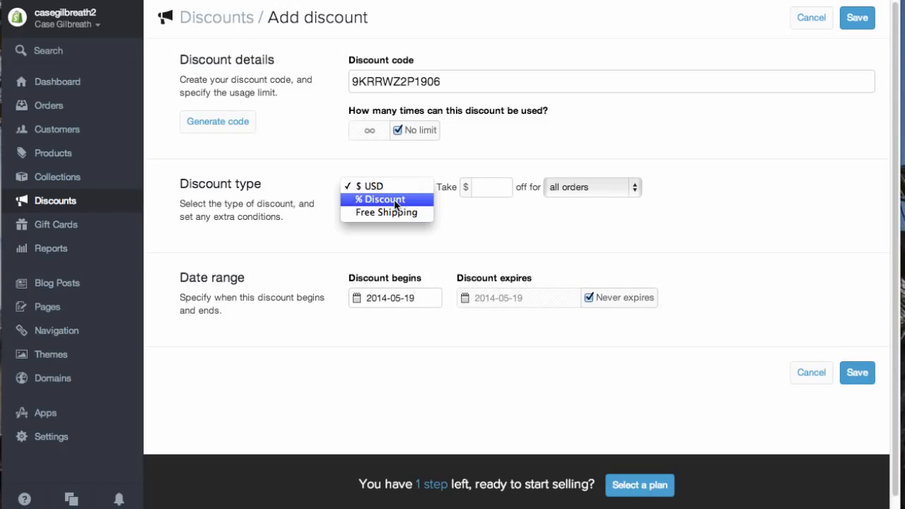
pyautogui.click(395, 201)
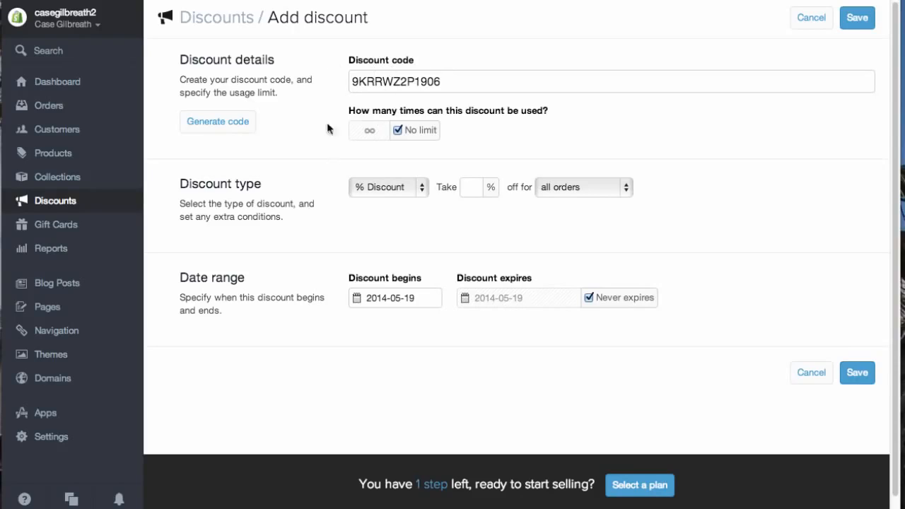
pyautogui.click(471, 187)
pyautogui.write('15')
pyautogui.click(577, 187)
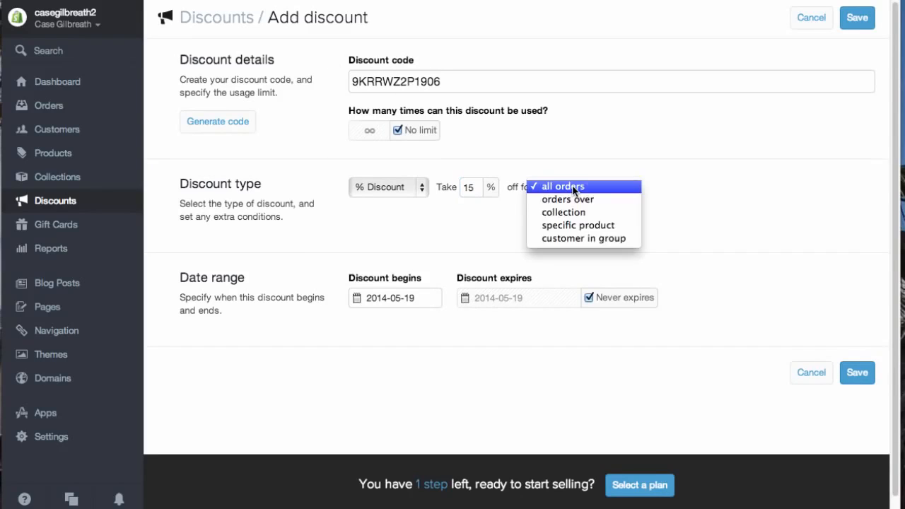
pyautogui.click(584, 199)
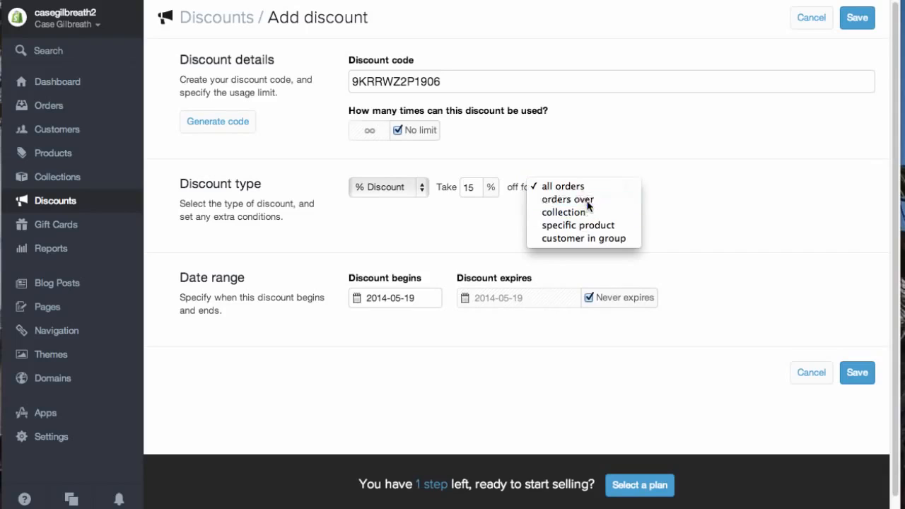
pyautogui.click(657, 190)
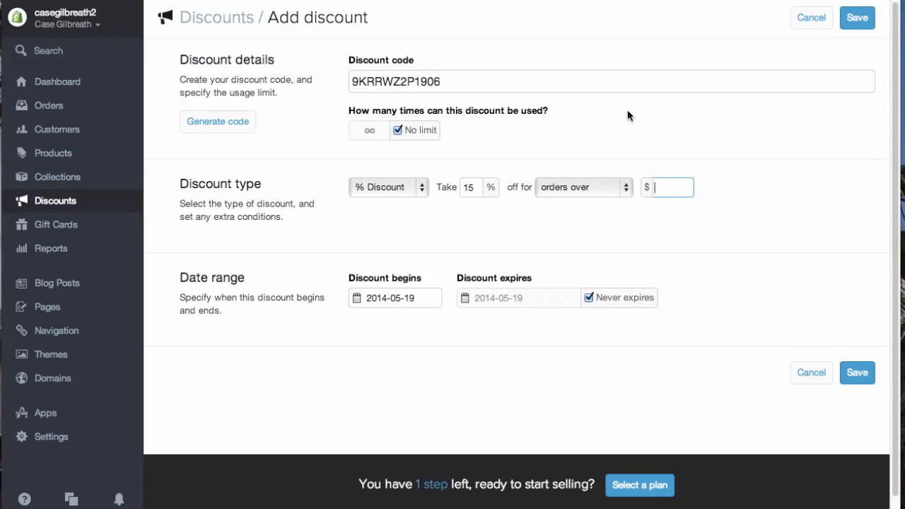
pyautogui.write('65')
pyautogui.click(681, 249)
pyautogui.click(858, 372)
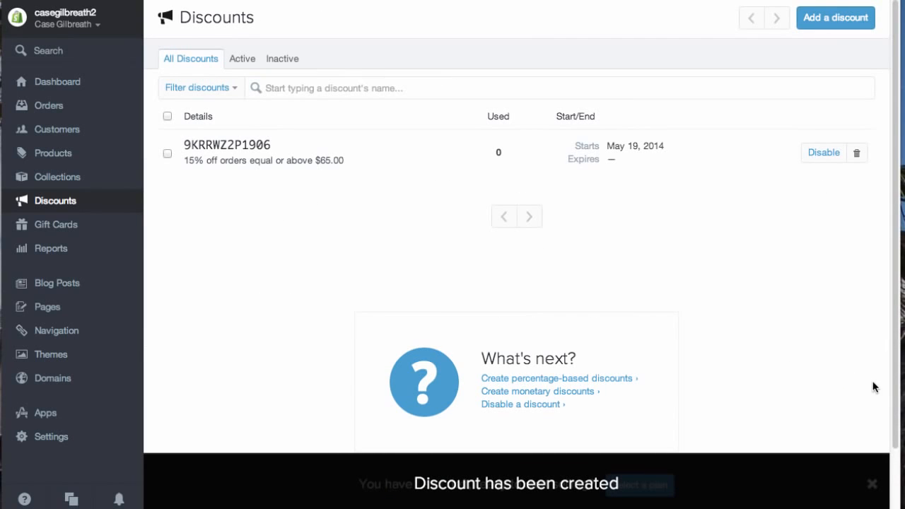
# - Open the Gift Cards page and scroll through its overview
pyautogui.click(50, 227)
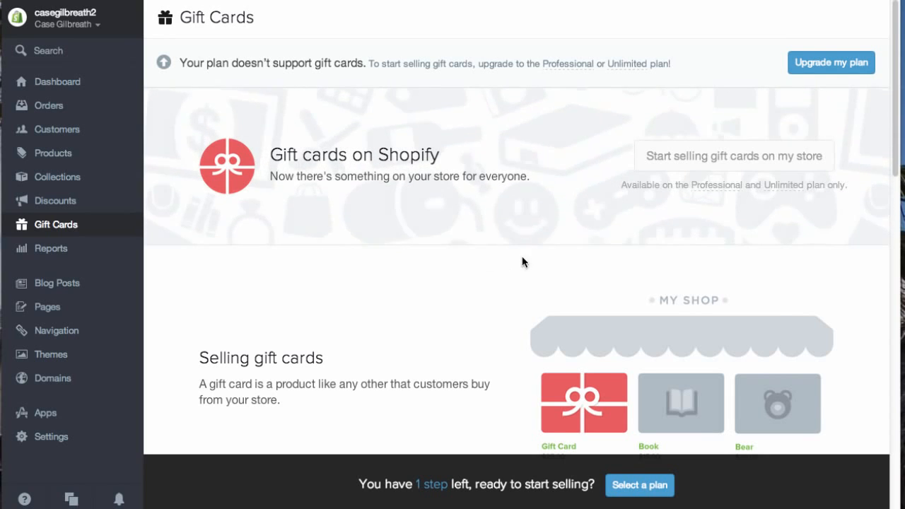
pyautogui.scroll(-3, 562, 291)
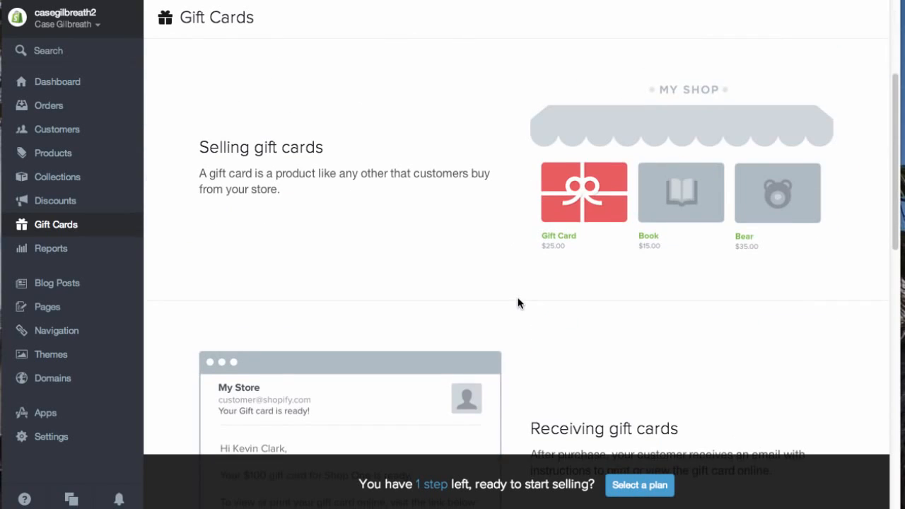
pyautogui.scroll(3, 516, 300)
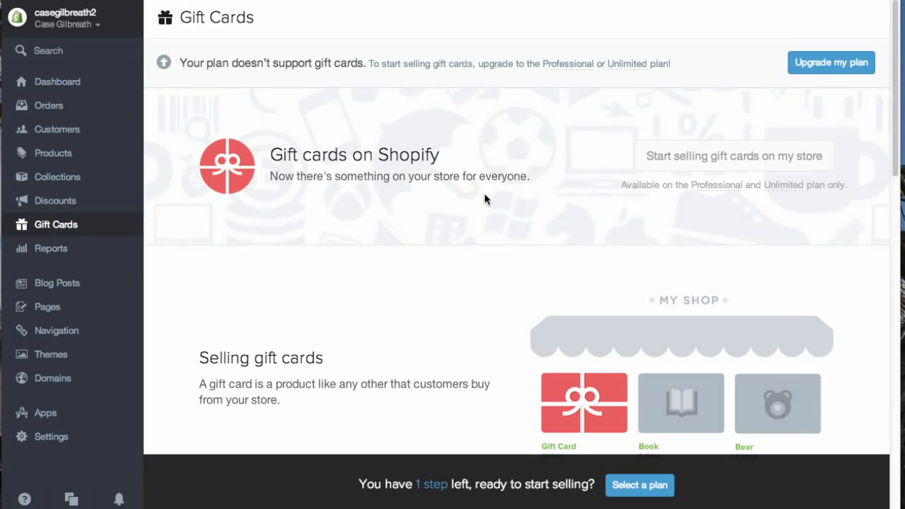
# - Browse the Reports page and open the Payment Method report
pyautogui.click(73, 249)
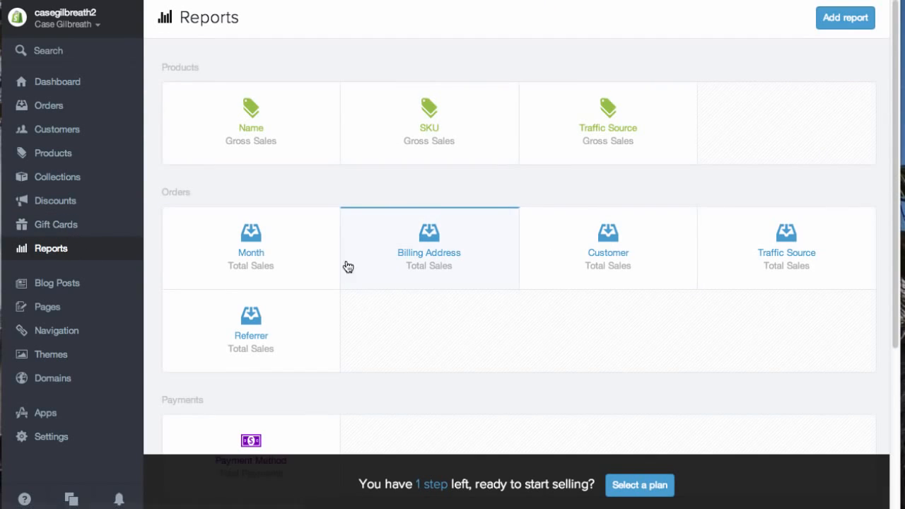
pyautogui.scroll(-5, 397, 286)
pyautogui.scroll(1, 396, 297)
pyautogui.scroll(-3, 397, 300)
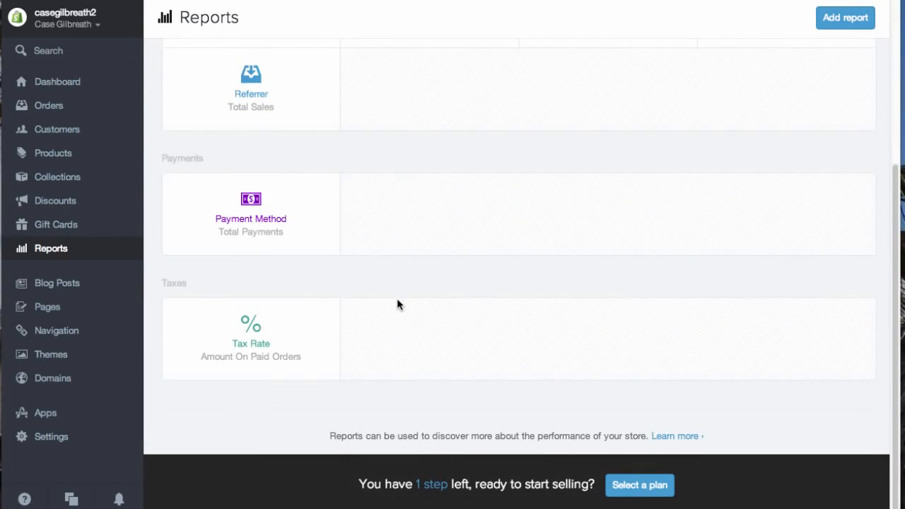
pyautogui.scroll(5, 407, 306)
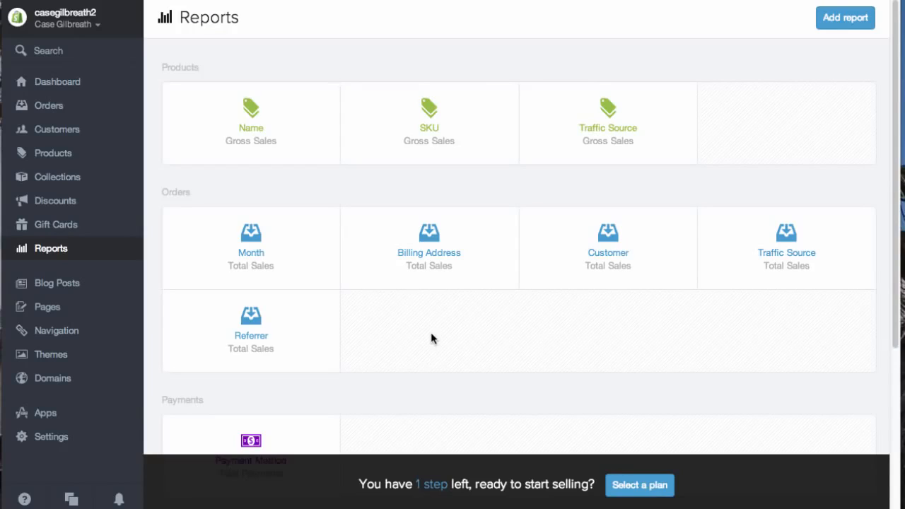
pyautogui.scroll(-3, 519, 259)
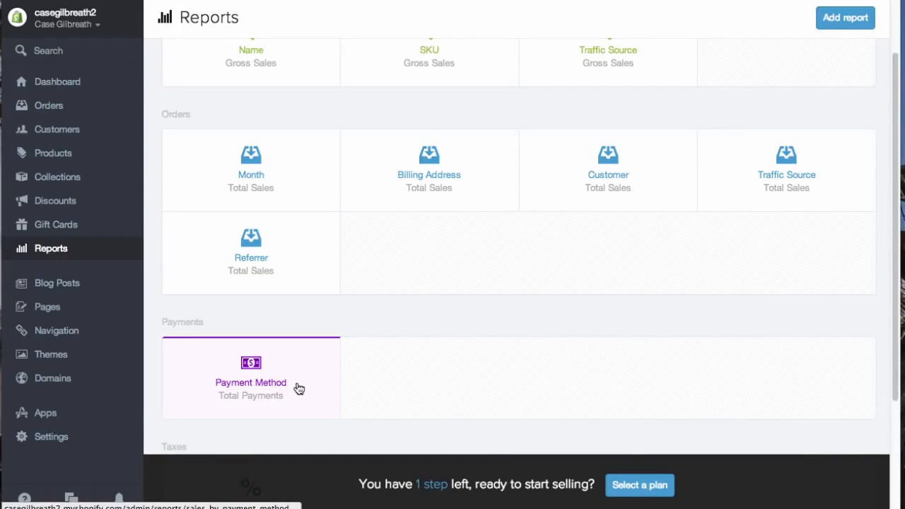
pyautogui.scroll(-2, 297, 389)
pyautogui.scroll(-4, 289, 358)
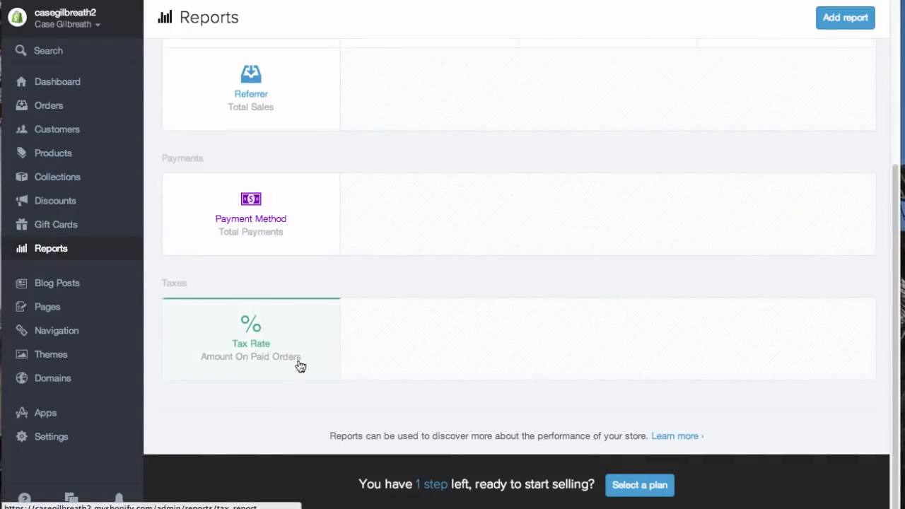
pyautogui.click(293, 221)
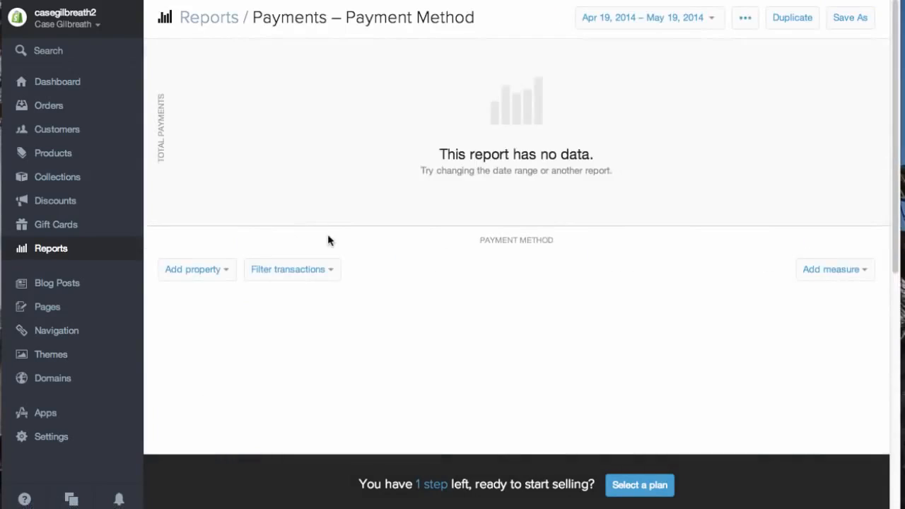
# - Look through the Blog Posts and Pages lists and view the About Us page on the storefront
pyautogui.click(71, 284)
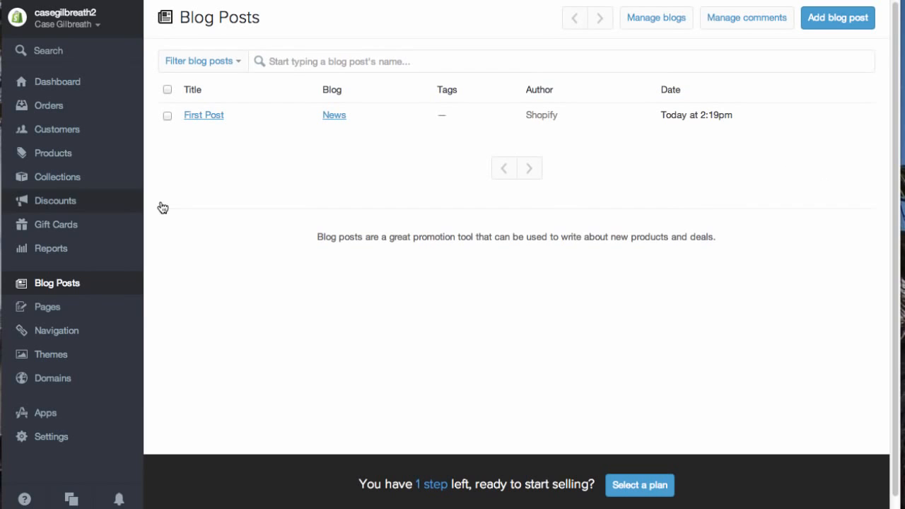
pyautogui.click(69, 306)
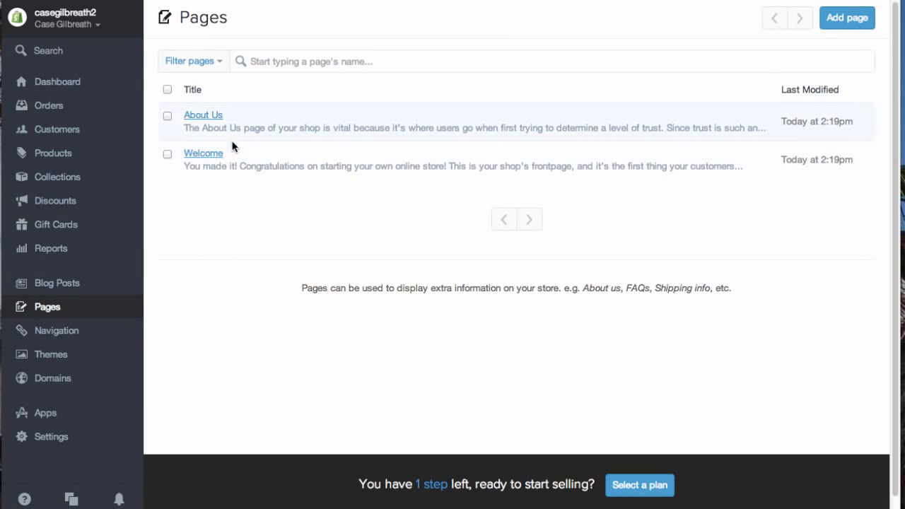
pyautogui.click(212, 117)
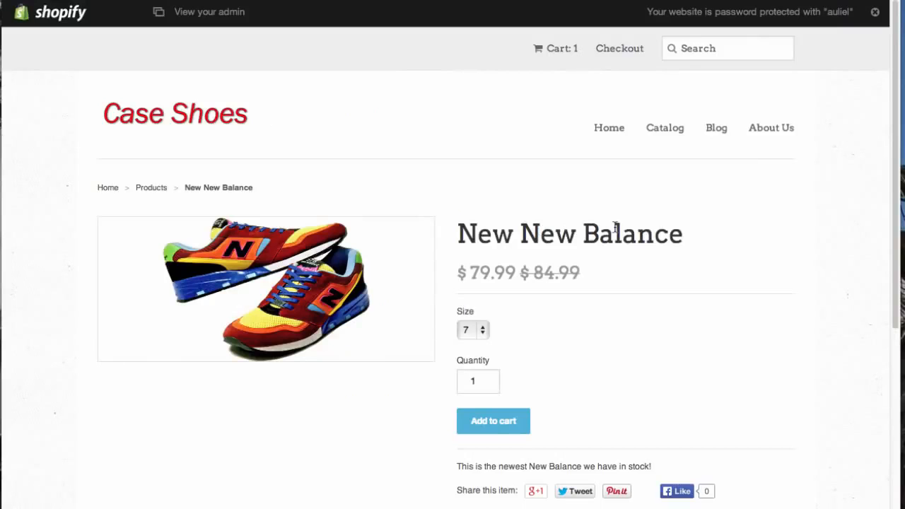
pyautogui.click(757, 131)
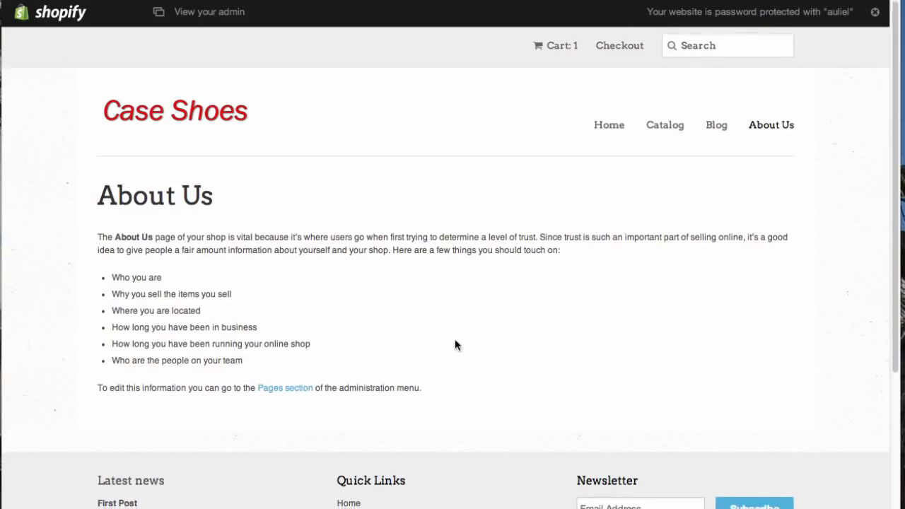
# - Examine the About Us page text on the storefront and in its admin page editor
pyautogui.scroll(-5, 455, 345)
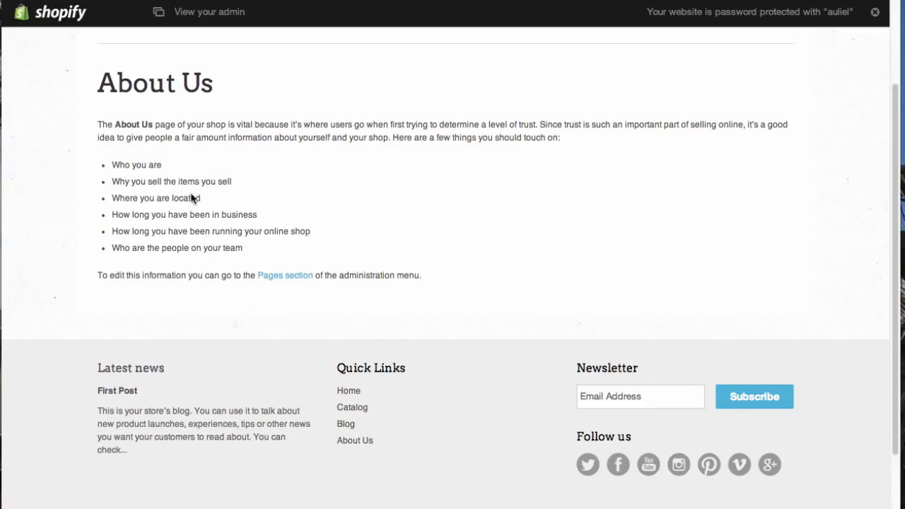
pyautogui.moveTo(277, 252); pyautogui.dragTo(84, 166)
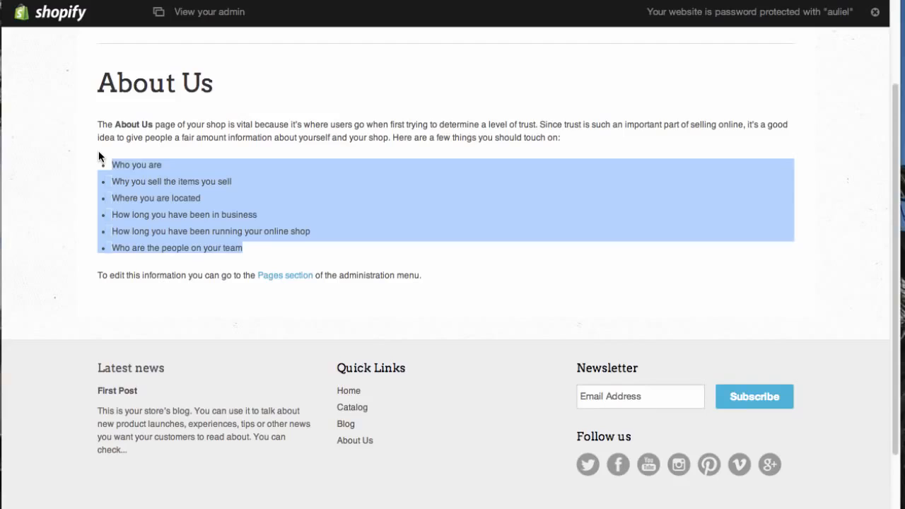
pyautogui.click(111, 168)
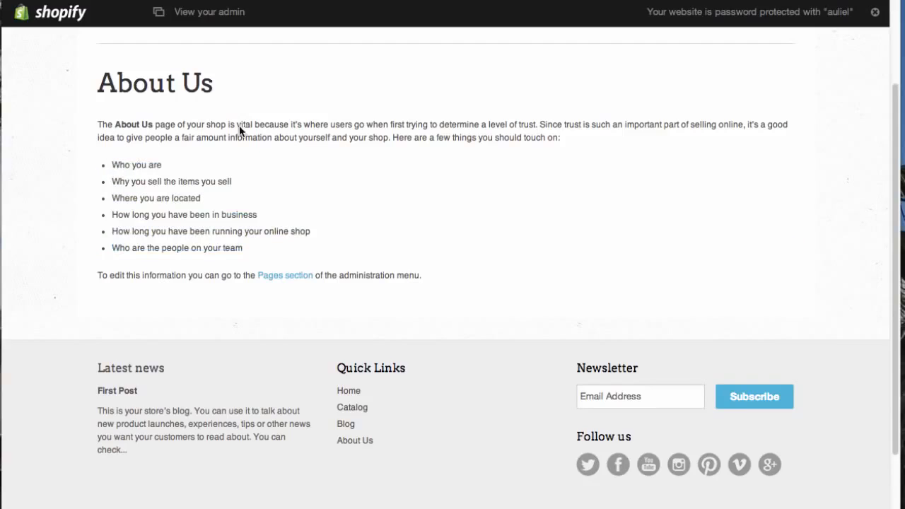
pyautogui.click(265, 11)
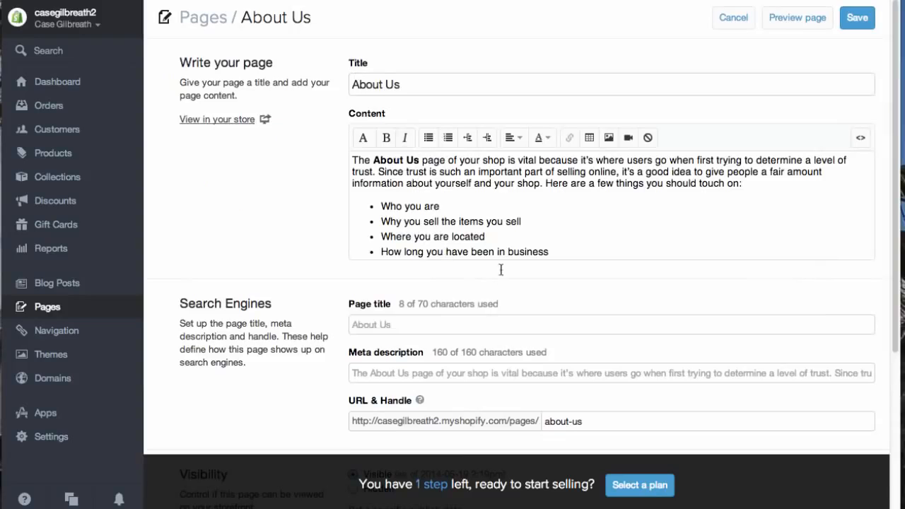
pyautogui.scroll(-1, 487, 232)
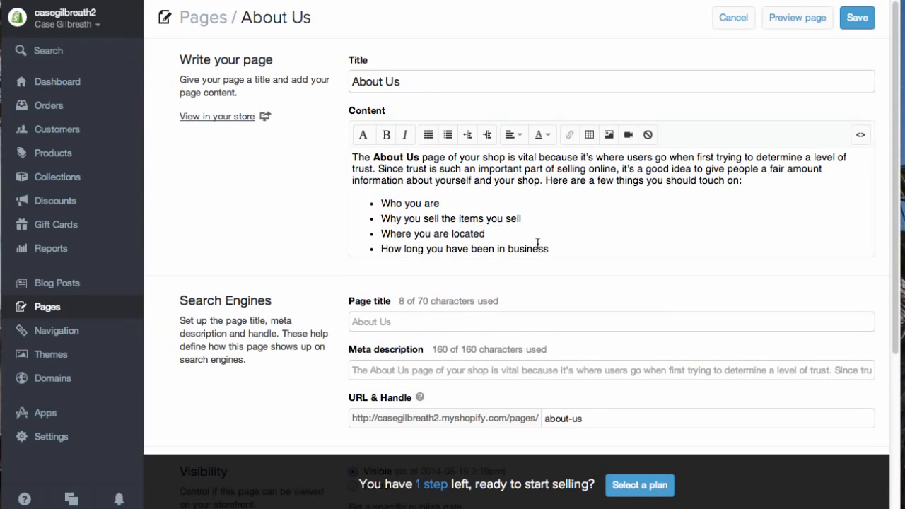
pyautogui.scroll(-5, 383, 214)
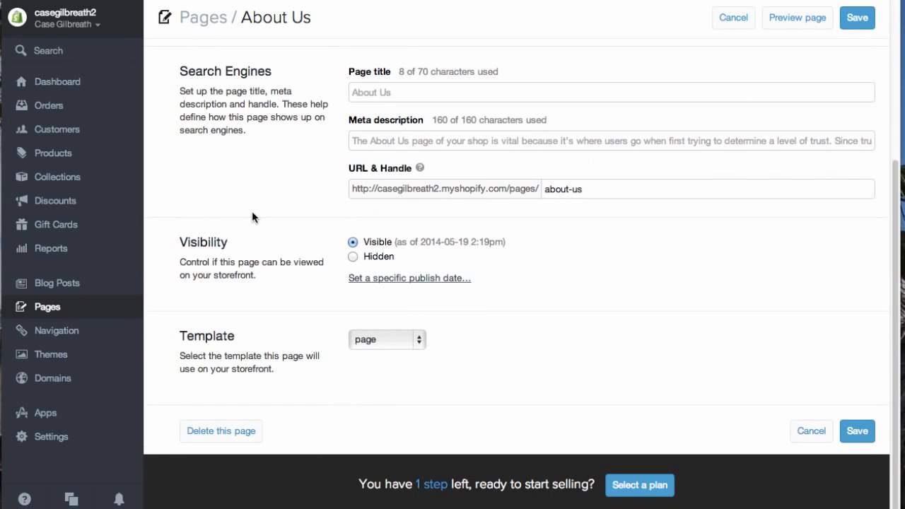
pyautogui.scroll(3, 252, 212)
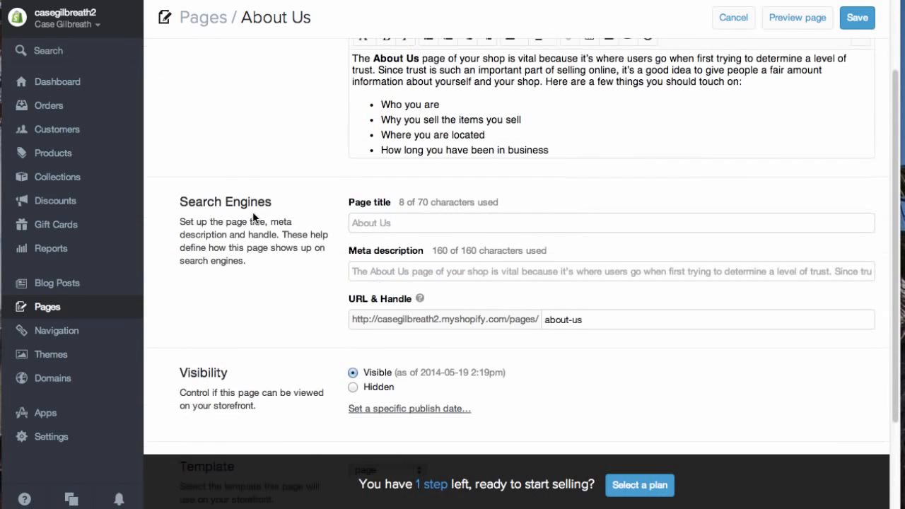
# - Open the Welcome page from the Pages list and view its text on the storefront homepage
pyautogui.click(78, 315)
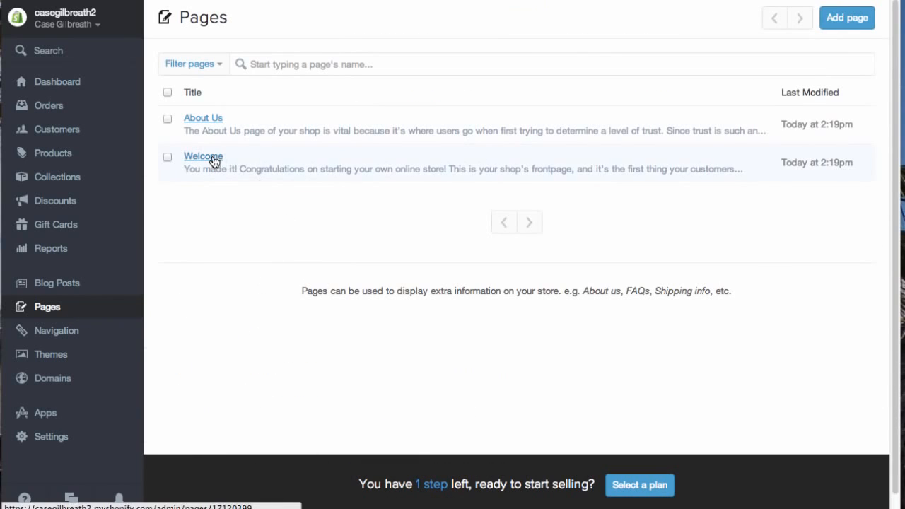
pyautogui.click(205, 159)
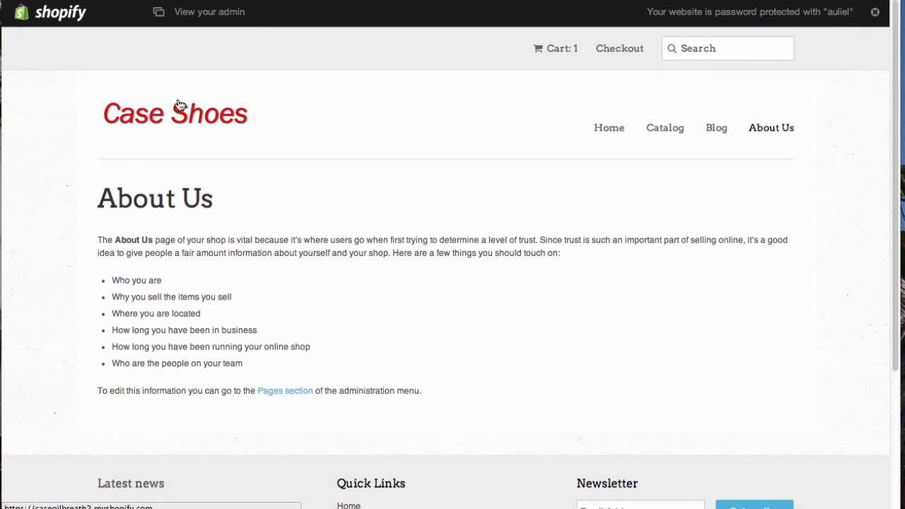
pyautogui.click(179, 106)
pyautogui.scroll(-10, 57, 239)
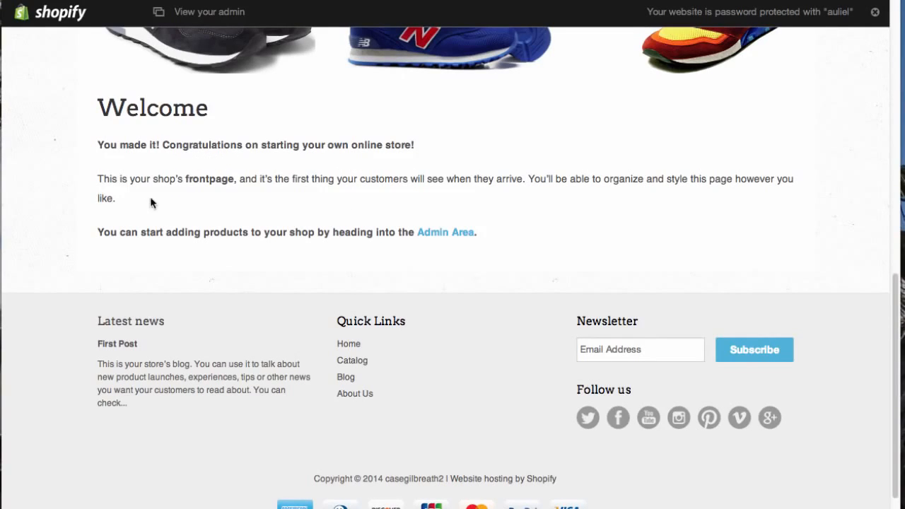
pyautogui.moveTo(100, 181); pyautogui.dragTo(239, 185)
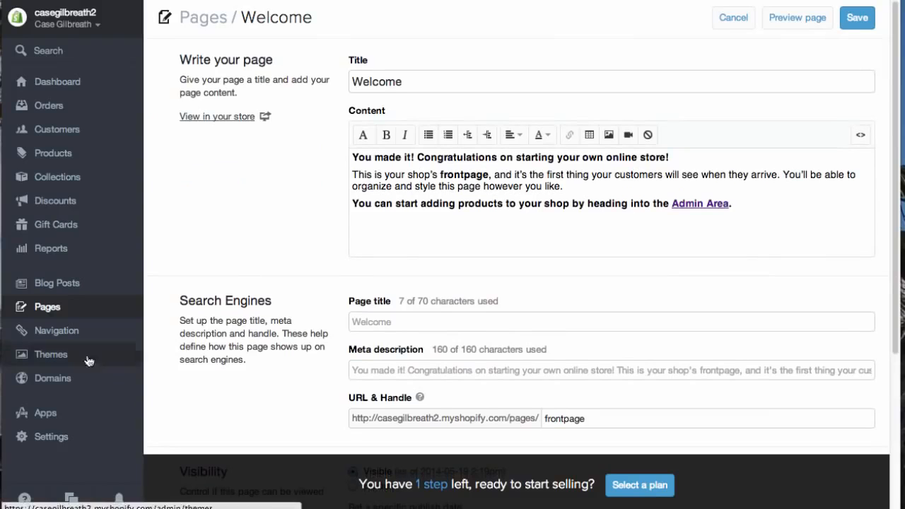
# - Open the Navigation page and view the Main Menu and Footer link lists
pyautogui.click(74, 331)
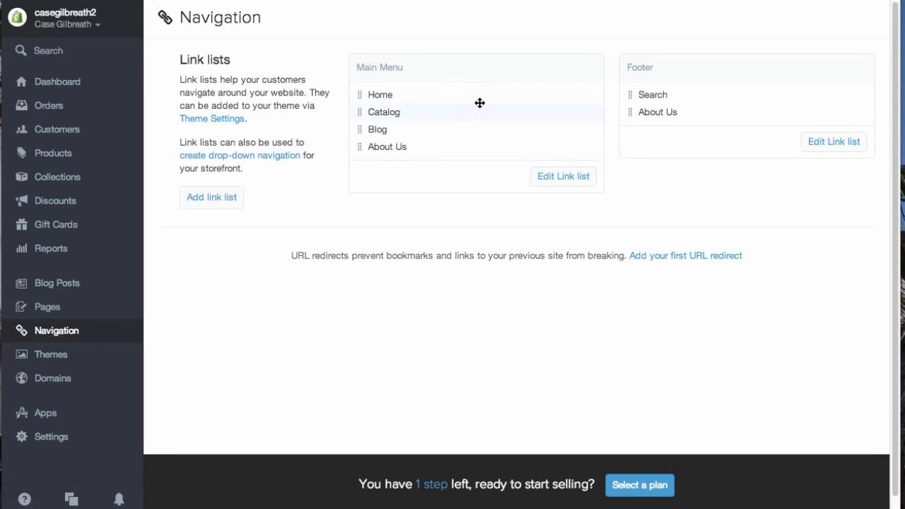
pyautogui.moveTo(408, 101)
pyautogui.mouseDown()
pyautogui.moveTo(406, 111)
pyautogui.moveTo(405, 93)
pyautogui.mouseUp()
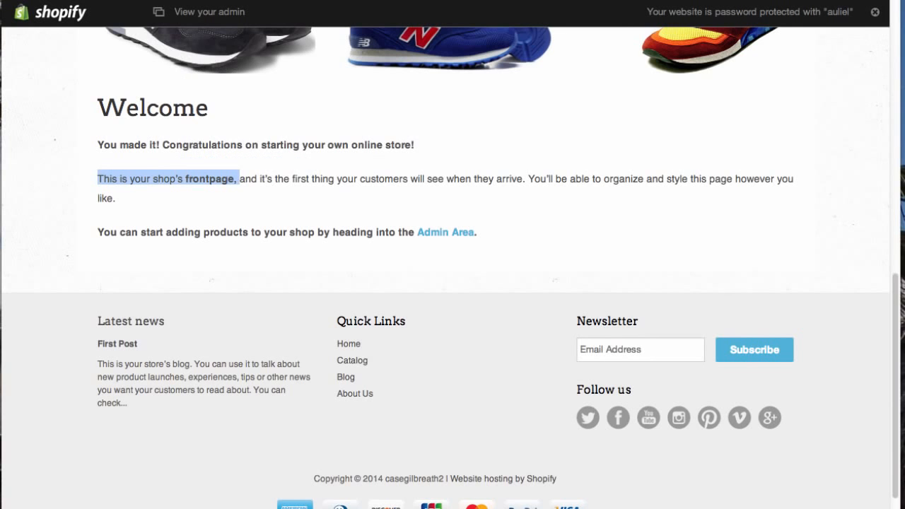
pyautogui.scroll(10, 582, 210)
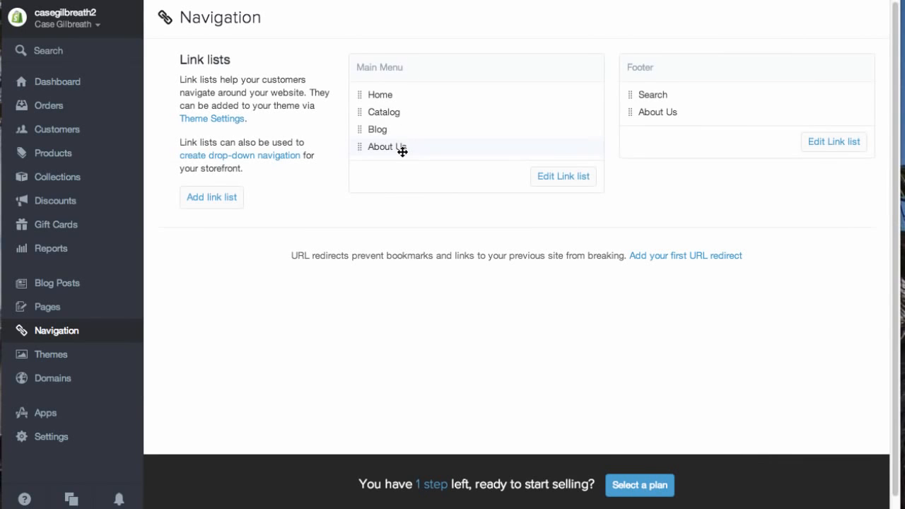
# - Reorder the Main Menu links to Home, Blog, Catalog, About Us
pyautogui.moveTo(402, 148); pyautogui.dragTo(404, 111)
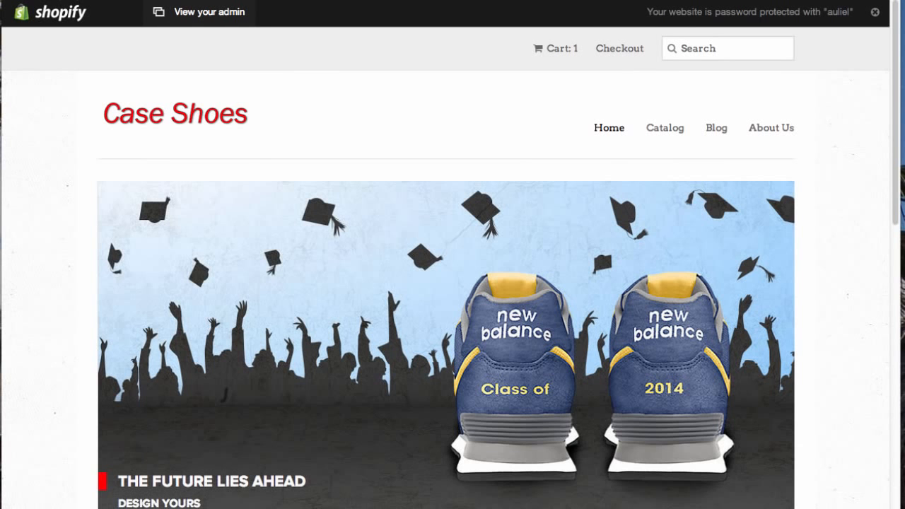
pyautogui.press('super+r')
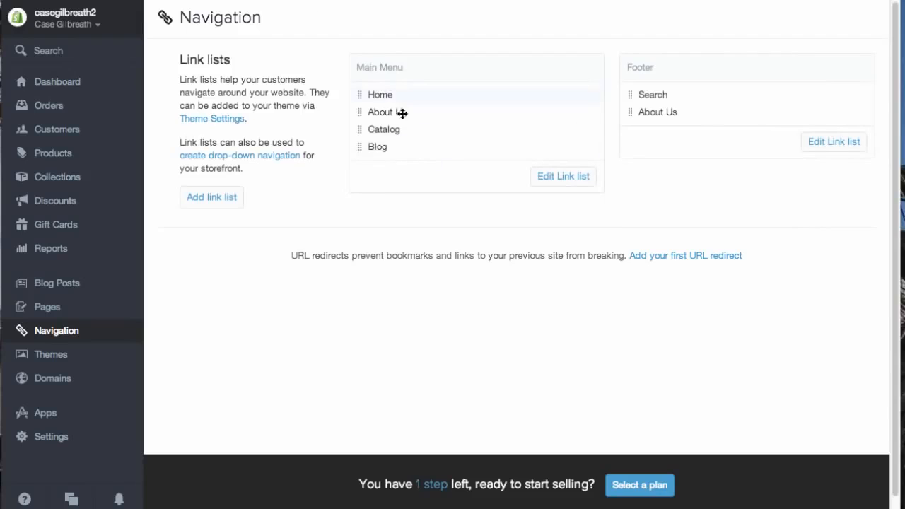
pyautogui.moveTo(396, 113); pyautogui.dragTo(401, 149)
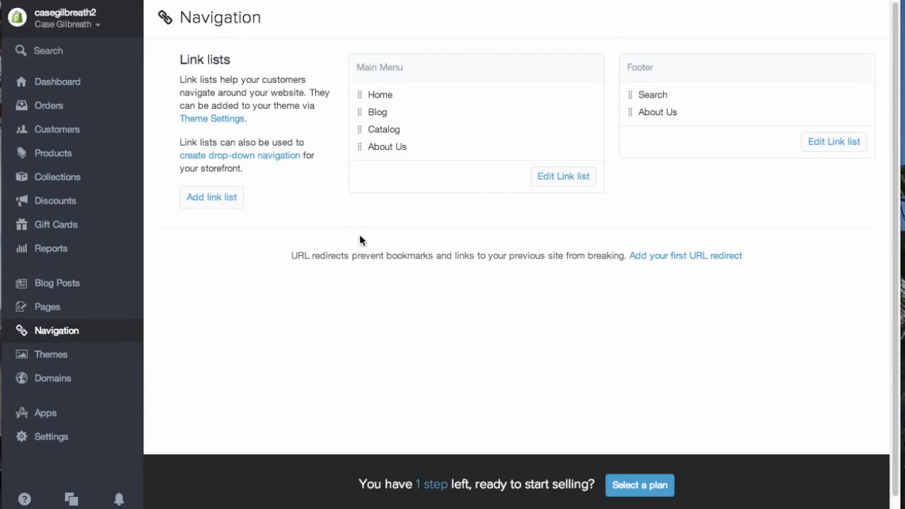
# - Open the Add A Domain dialog in the Domains settings, view the domain extension choices, and close it
pyautogui.click(77, 363)
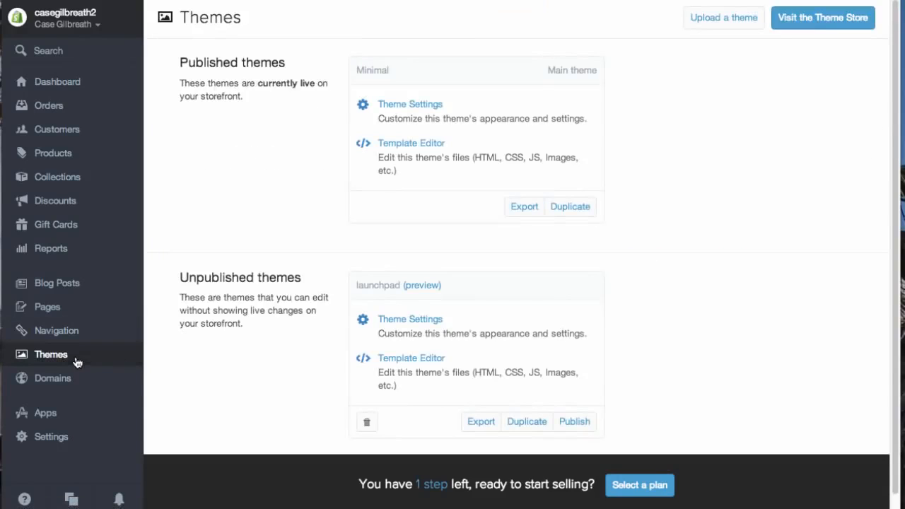
pyautogui.click(78, 385)
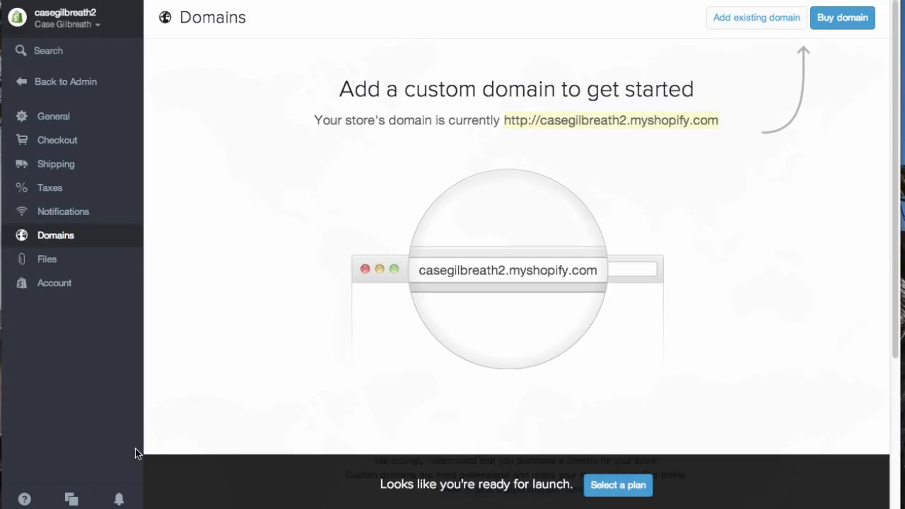
pyautogui.click(837, 23)
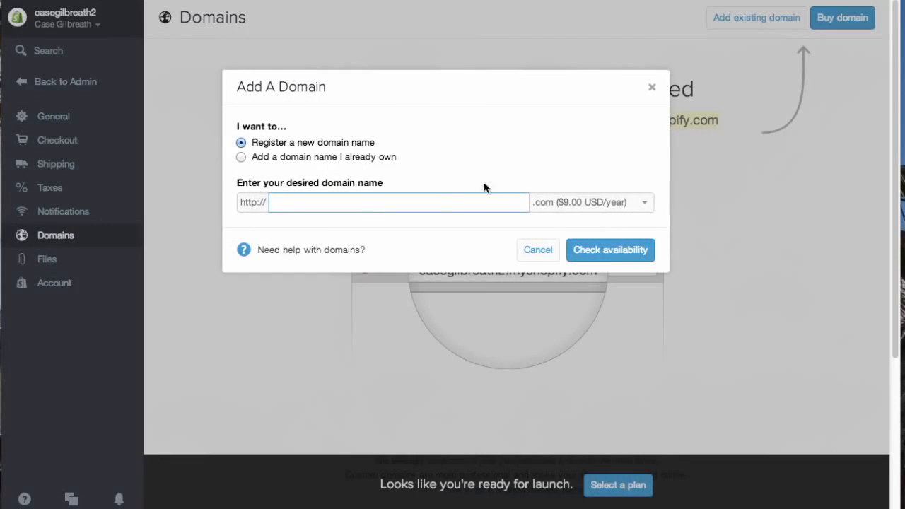
pyautogui.click(610, 209)
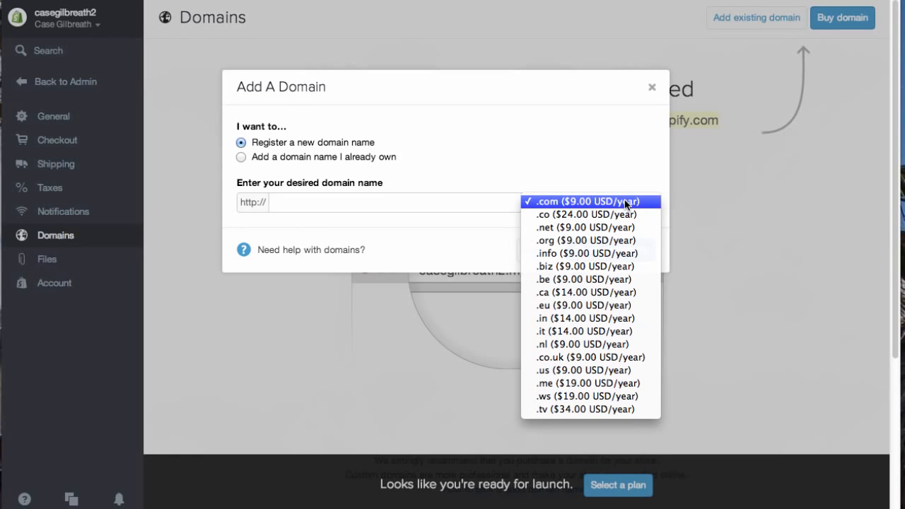
pyautogui.click(622, 154)
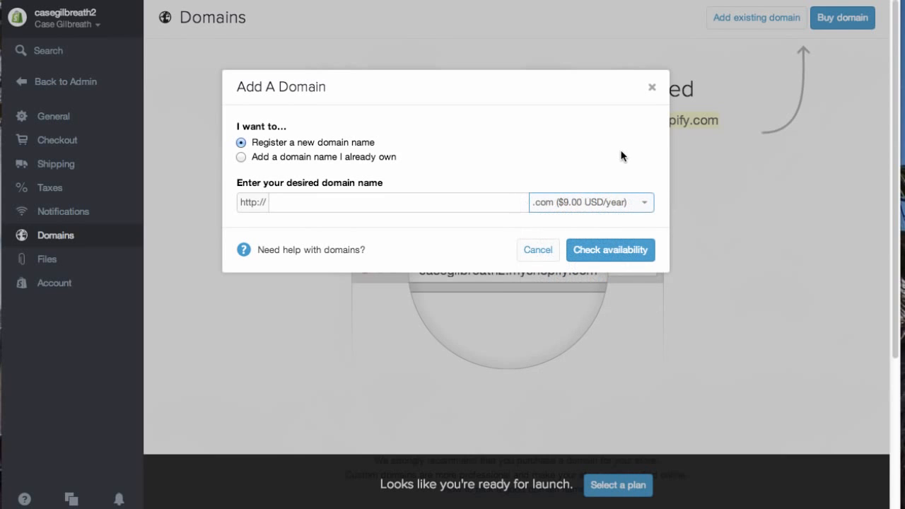
pyautogui.click(651, 88)
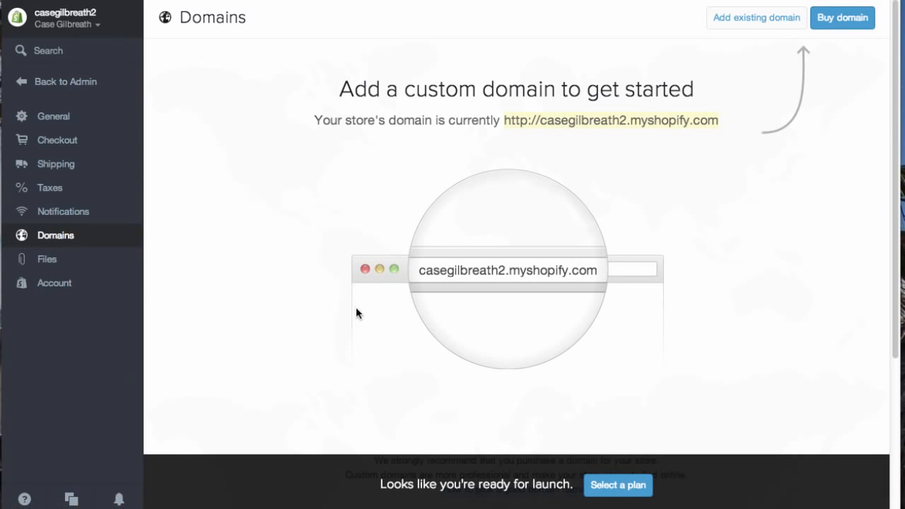
# - Open the Account settings and review the available store plans and their features
pyautogui.click(69, 284)
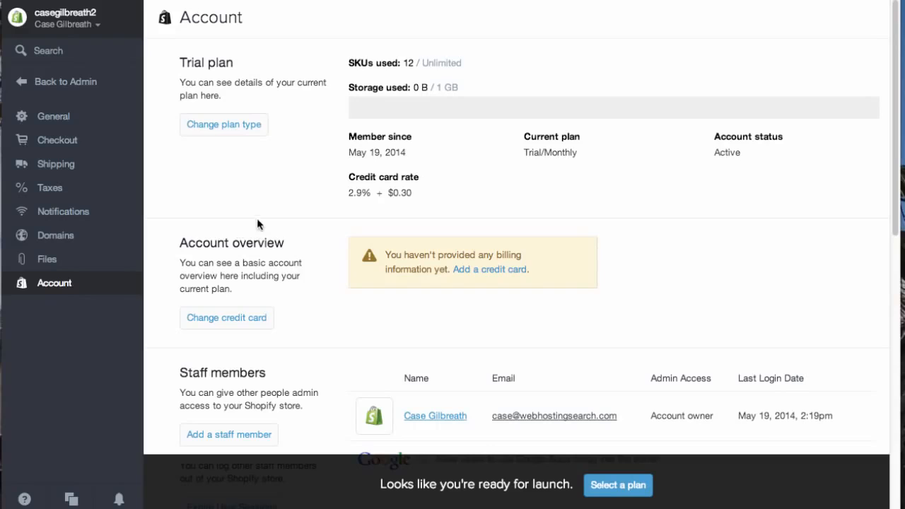
pyautogui.click(226, 128)
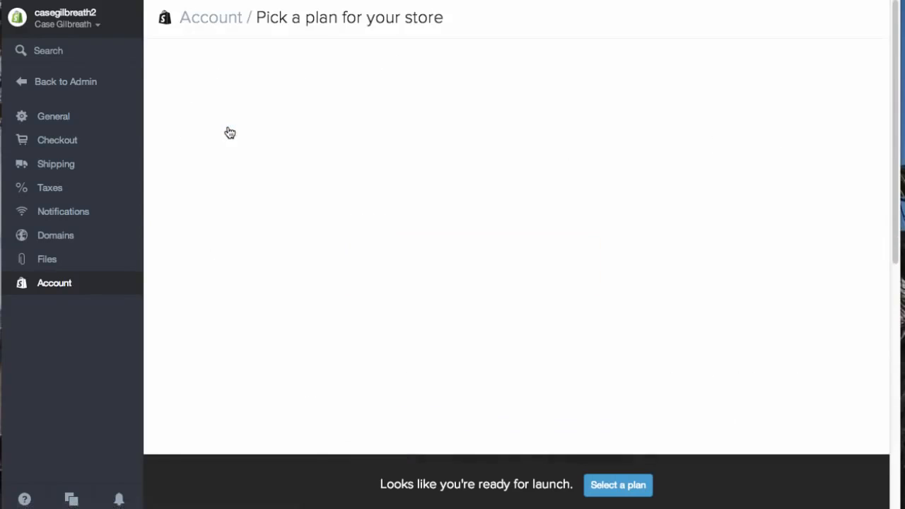
pyautogui.scroll(-1, 237, 205)
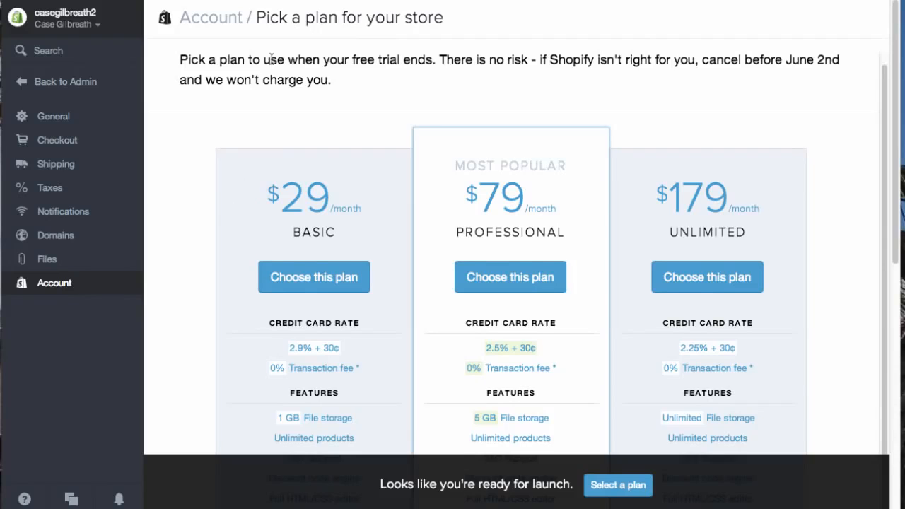
pyautogui.scroll(-2, 257, 209)
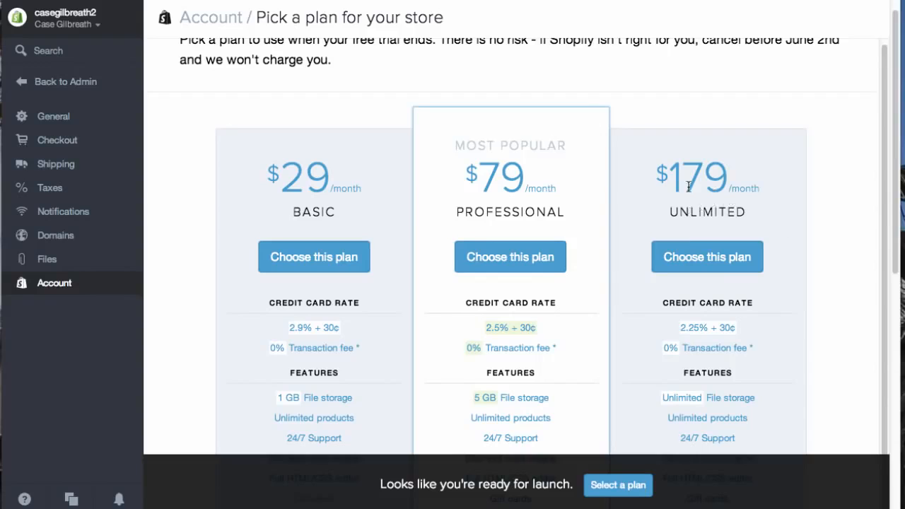
pyautogui.scroll(-1, 739, 267)
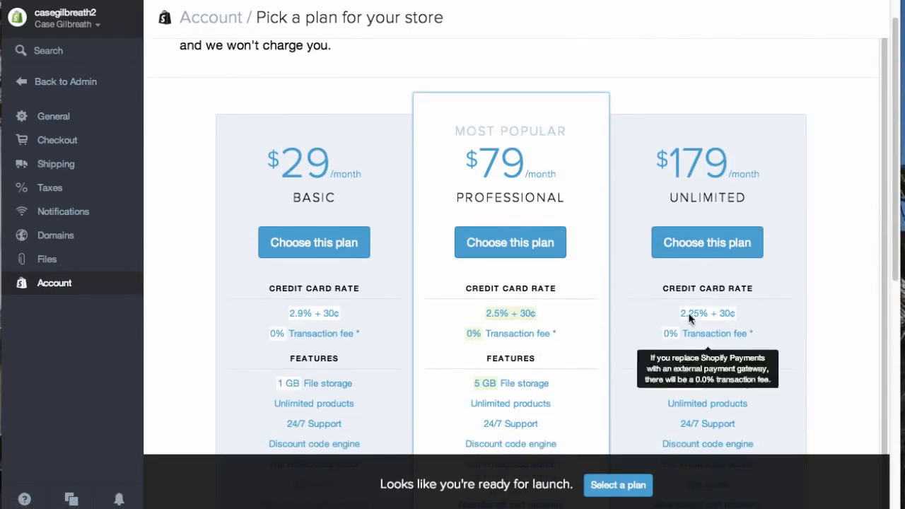
pyautogui.moveTo(361, 340)
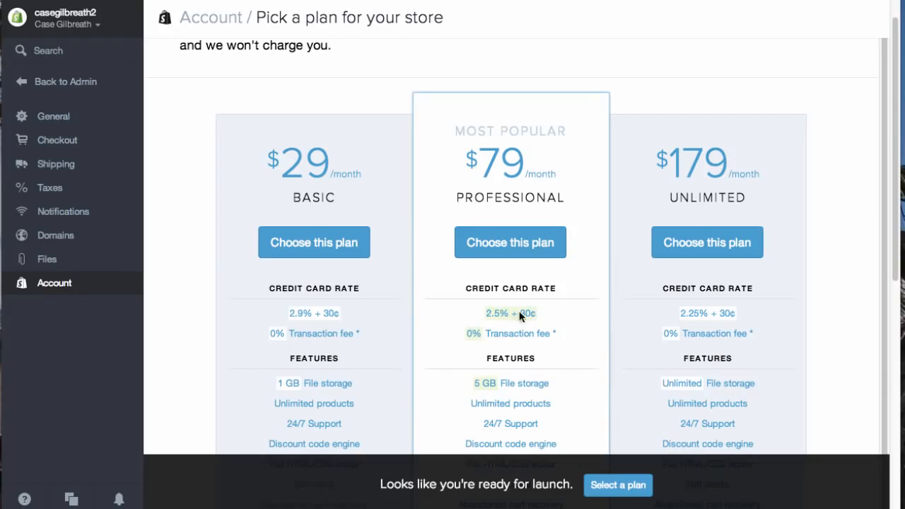
pyautogui.scroll(-1, 236, 299)
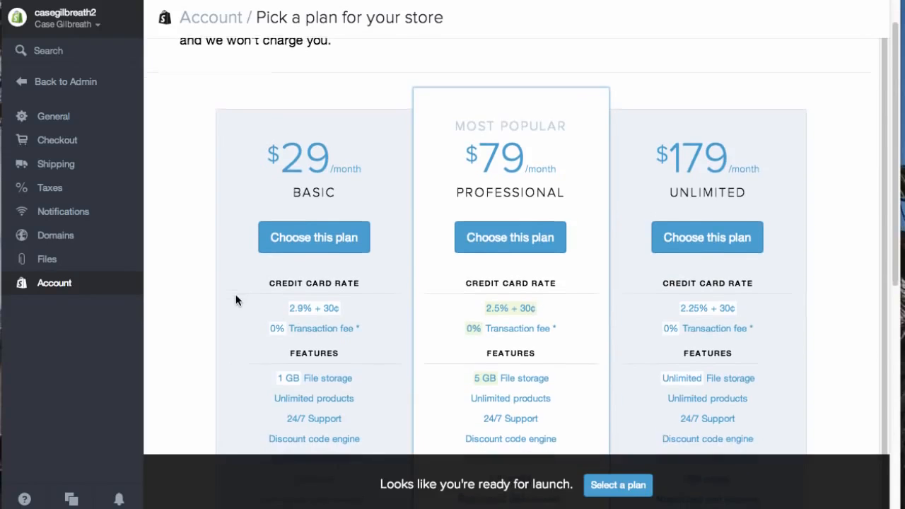
pyautogui.scroll(1, 236, 299)
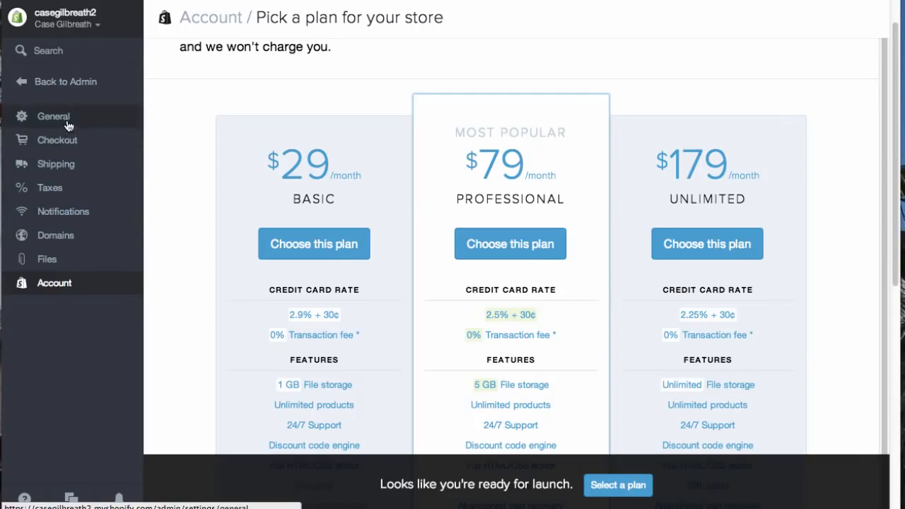
# - Open the Checkout & Payment settings and review the accepted payment methods
pyautogui.click(56, 141)
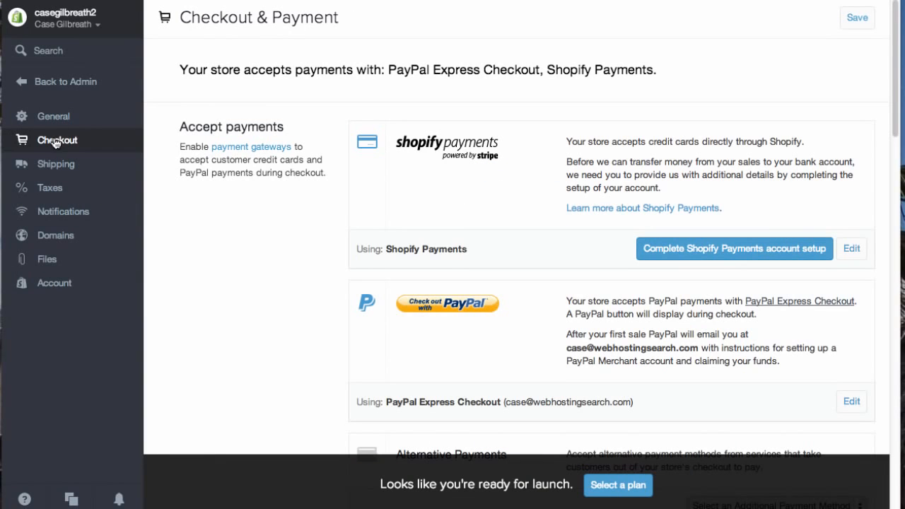
pyautogui.scroll(-1, 259, 197)
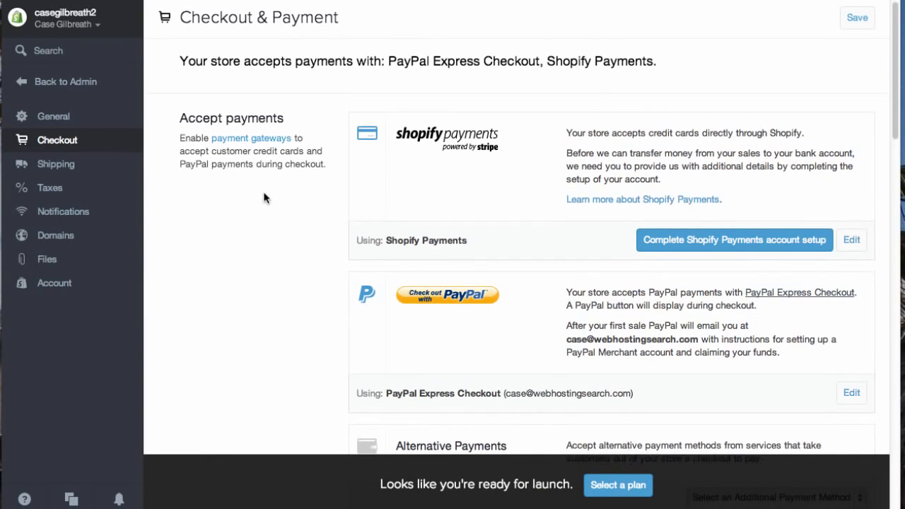
pyautogui.scroll(-5, 265, 199)
pyautogui.scroll(-1, 269, 213)
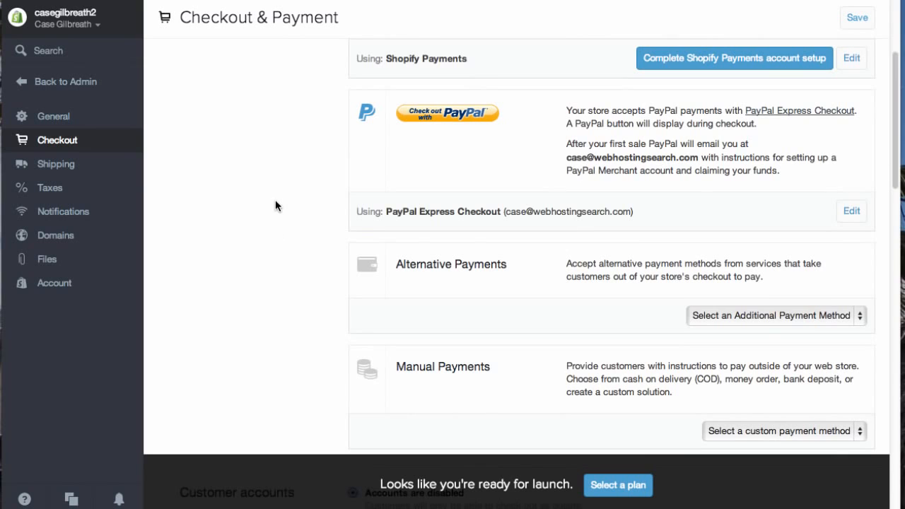
pyautogui.scroll(3, 275, 202)
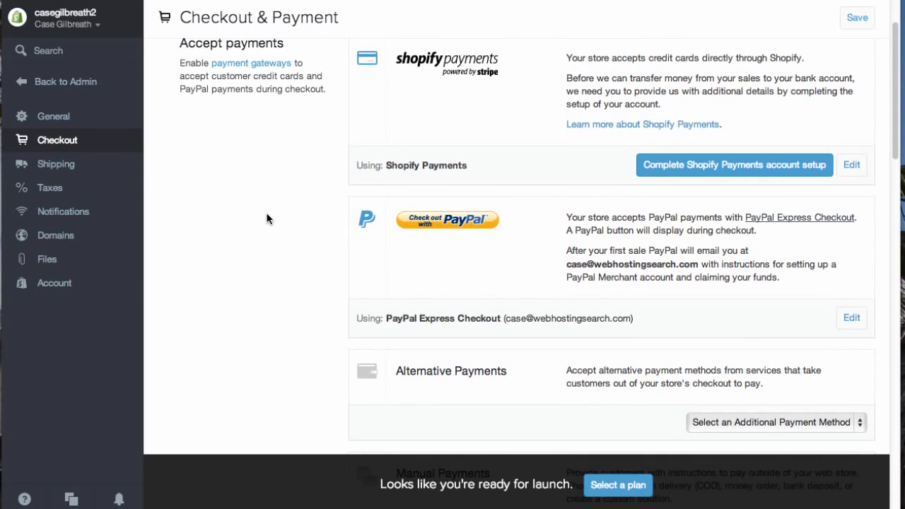
pyautogui.scroll(2, 307, 201)
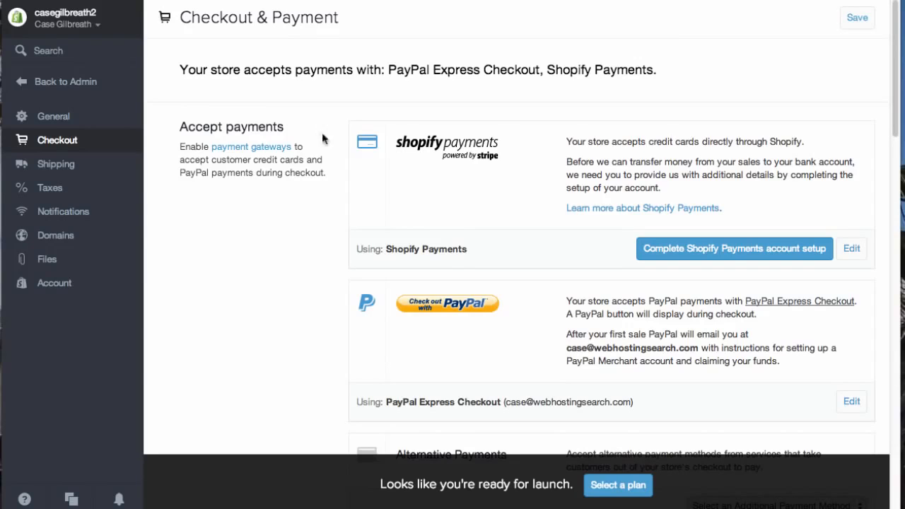
pyautogui.scroll(-3, 308, 210)
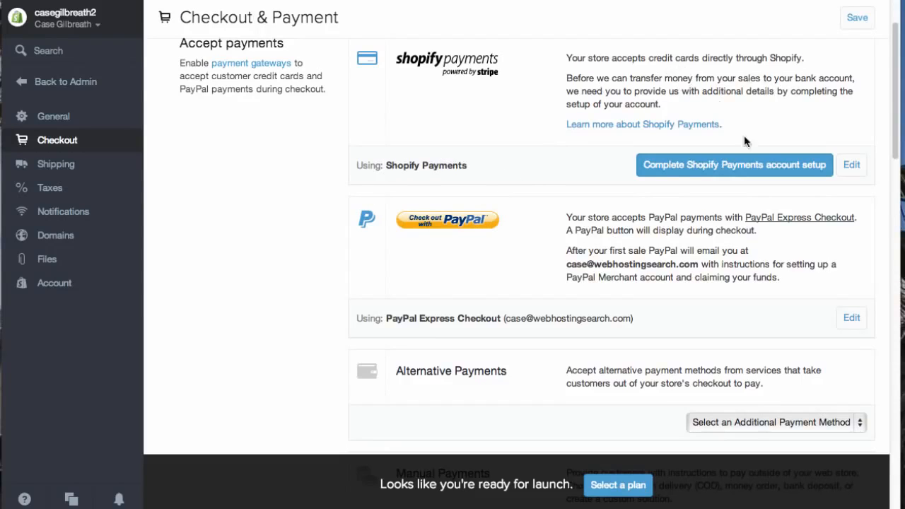
# - Open the Shopify Payments account setup form and look through its business, personal, billing and banking fields
pyautogui.click(723, 167)
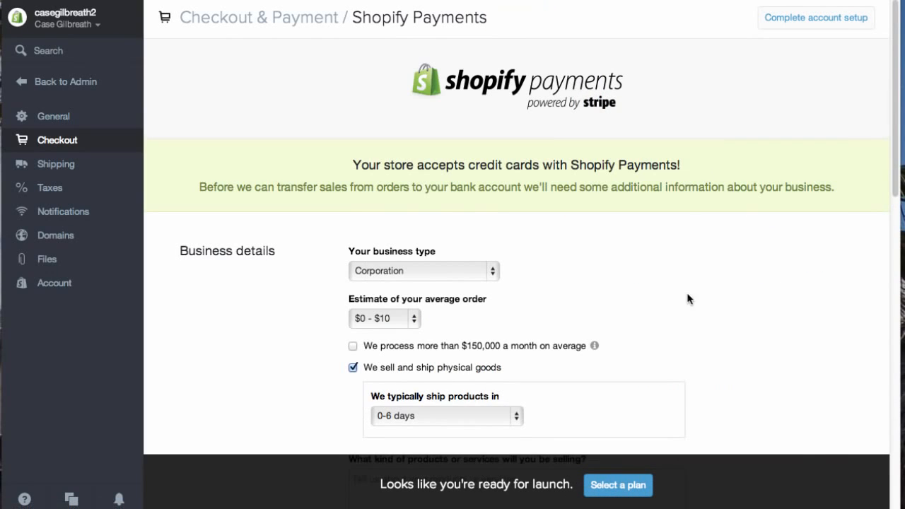
pyautogui.scroll(-2, 672, 311)
pyautogui.click(474, 195)
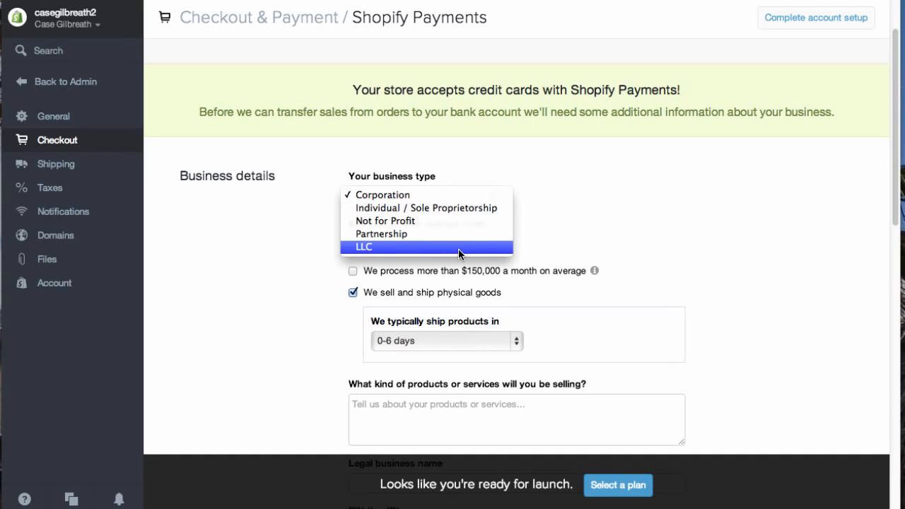
pyautogui.click(600, 203)
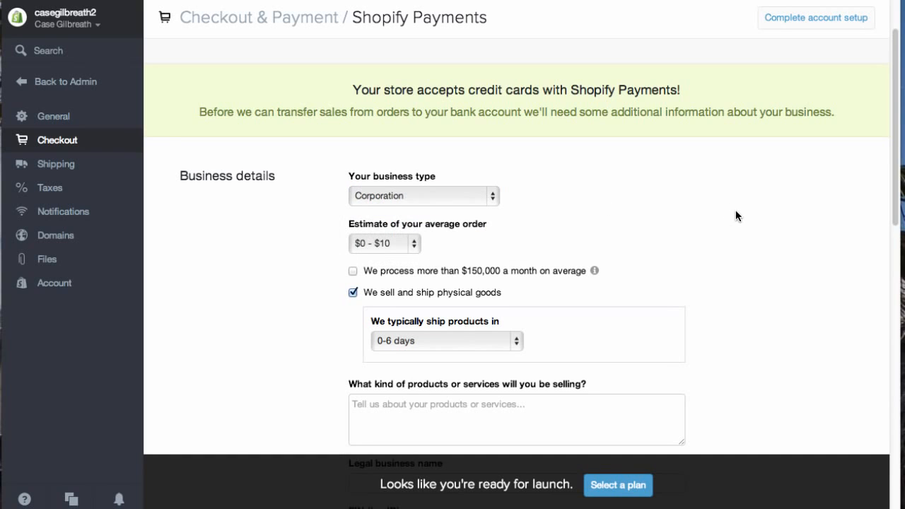
pyautogui.scroll(-1, 728, 215)
pyautogui.scroll(-5, 716, 214)
pyautogui.scroll(-3, 711, 207)
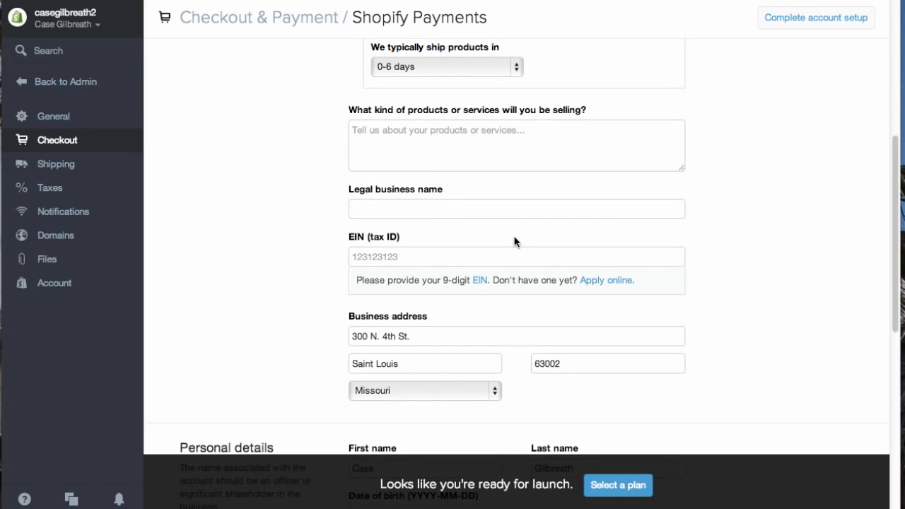
pyautogui.scroll(-5, 559, 251)
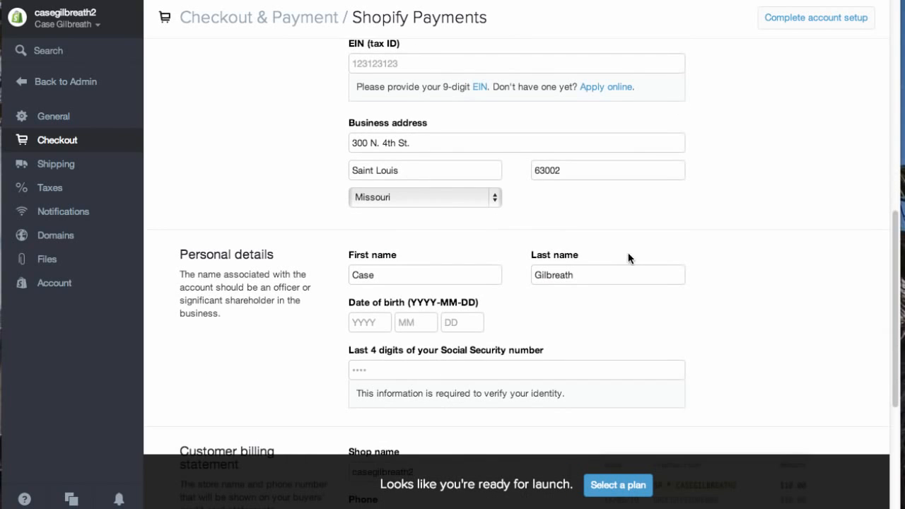
pyautogui.scroll(-3, 626, 258)
pyautogui.scroll(-3, 608, 261)
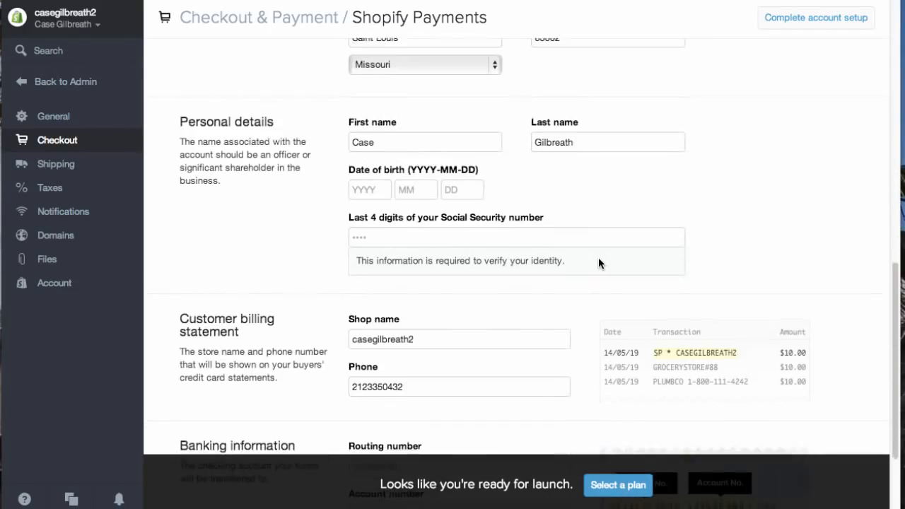
pyautogui.scroll(-1, 599, 257)
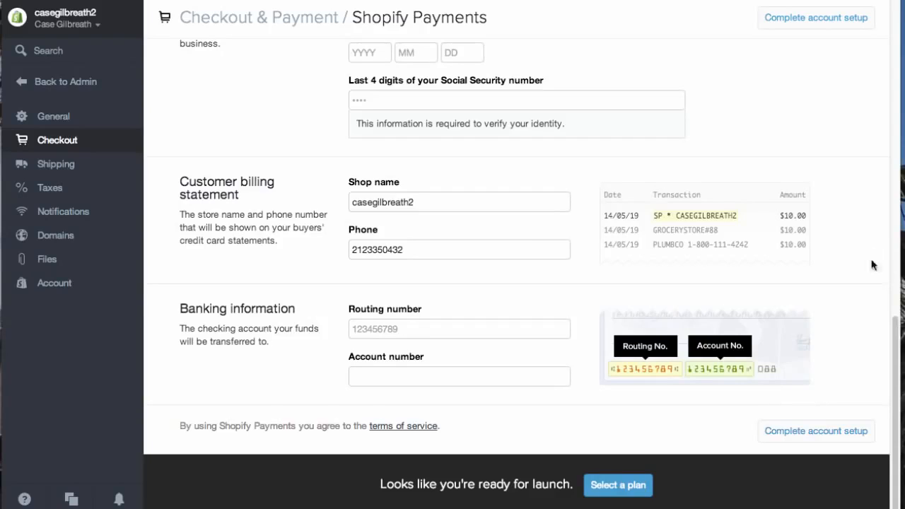
pyautogui.scroll(5, 825, 278)
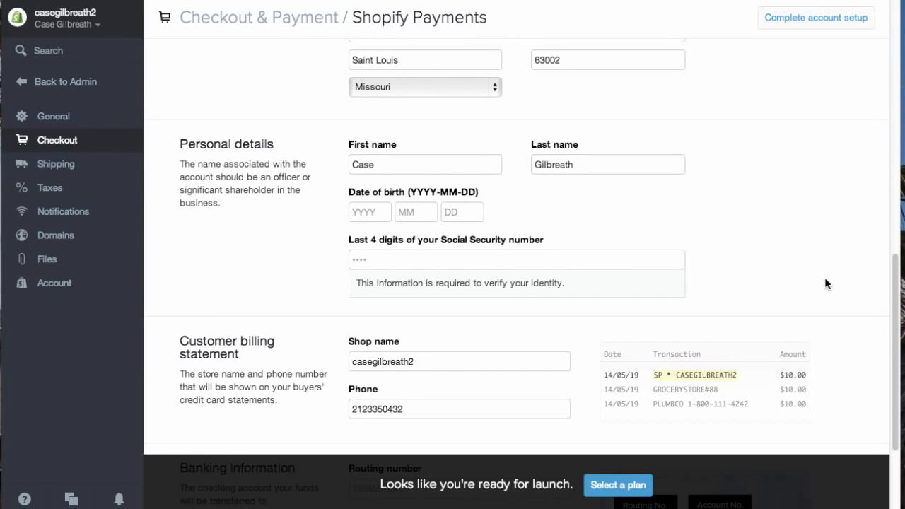
pyautogui.scroll(15, 623, 318)
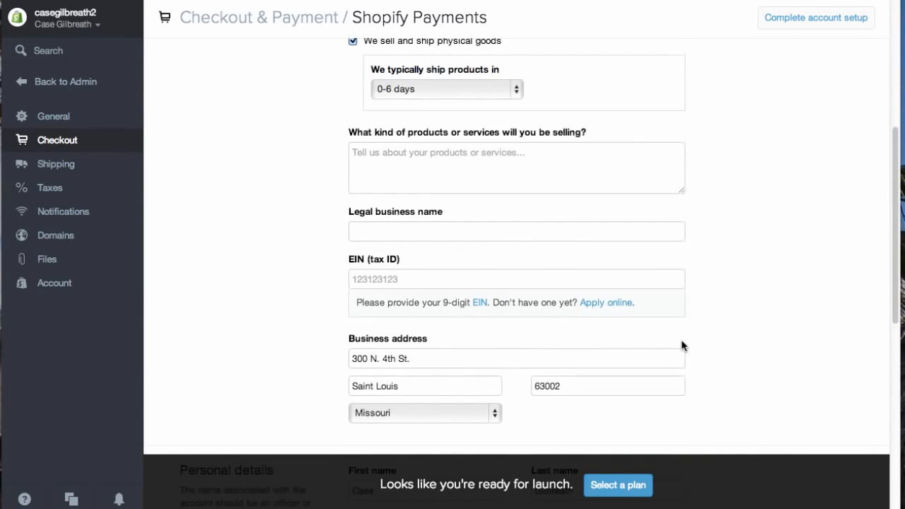
pyautogui.scroll(2, 688, 329)
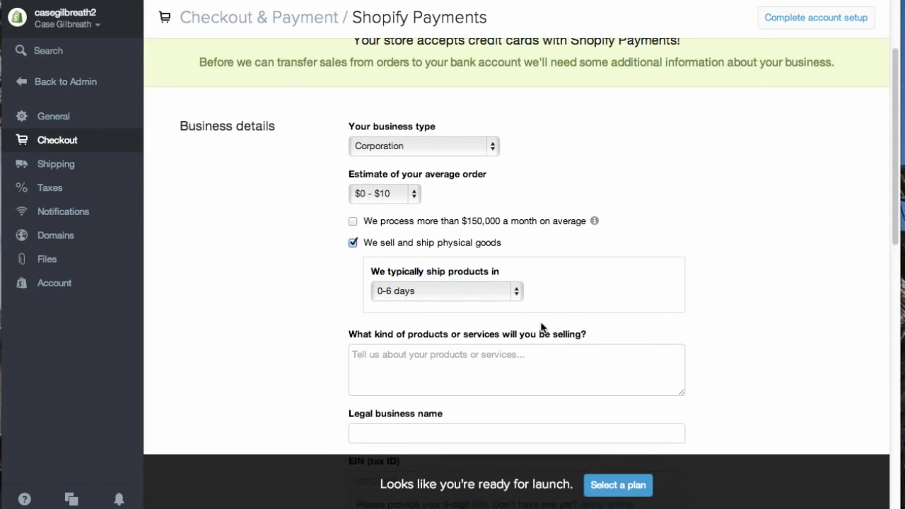
pyautogui.click(46, 139)
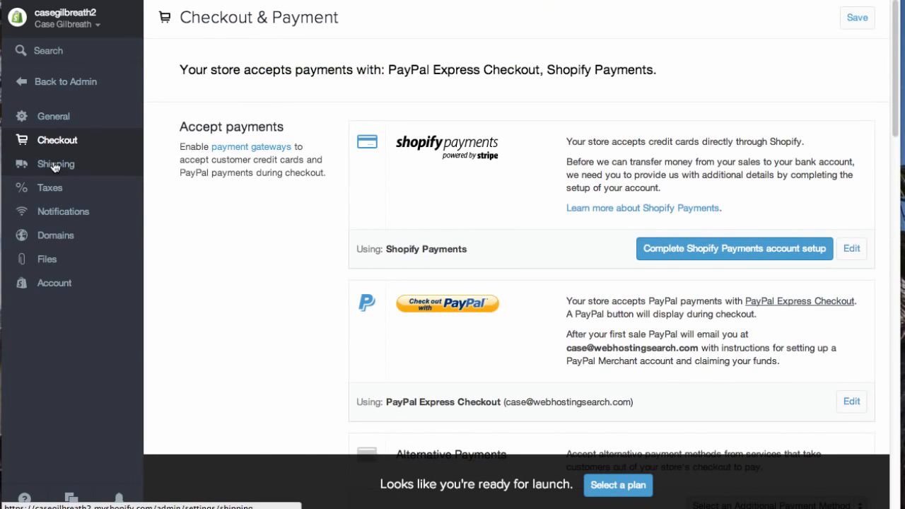
# - Open the Shipping settings and review the shipping rates and fulfillment services
pyautogui.click(55, 165)
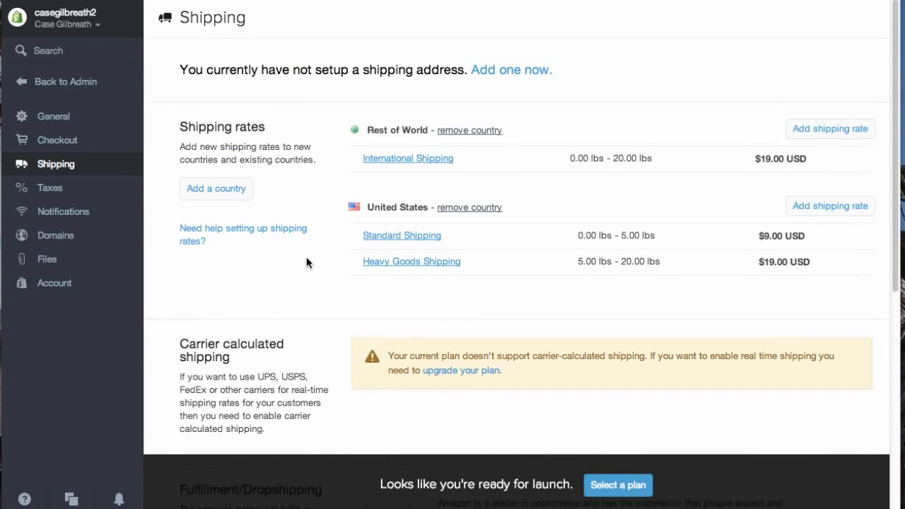
pyautogui.scroll(-3, 306, 257)
pyautogui.scroll(-4, 306, 266)
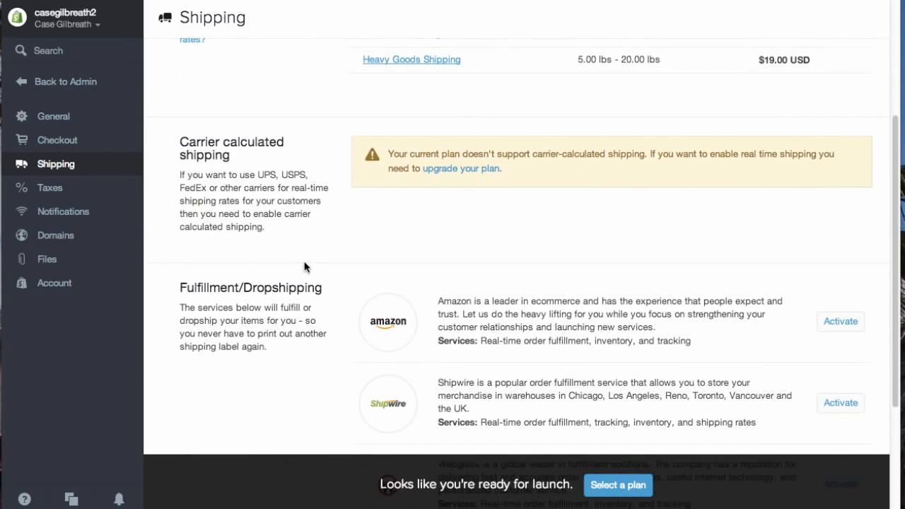
# - Open the Shopify website in a new browser tab
pyautogui.scroll(-5, 306, 267)
pyautogui.scroll(12, 305, 266)
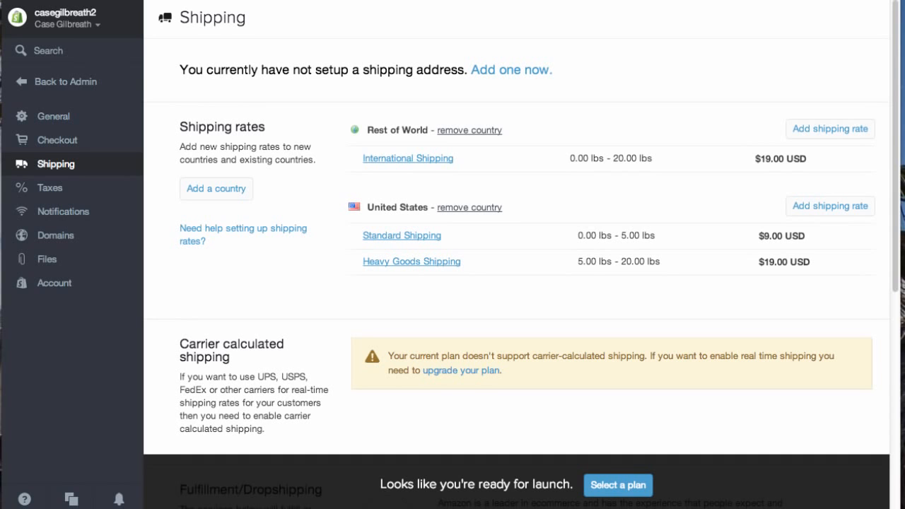
pyautogui.press('super+t')
pyautogui.write('shopify')
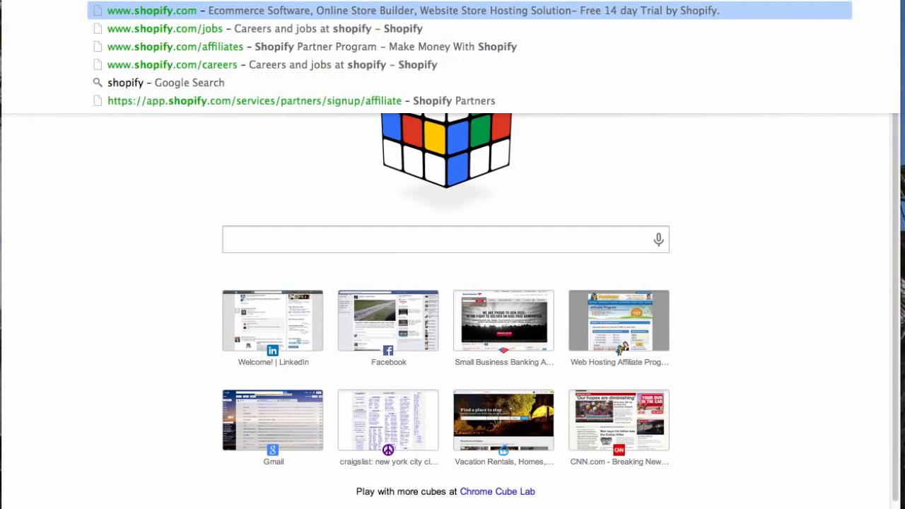
pyautogui.press('Return')
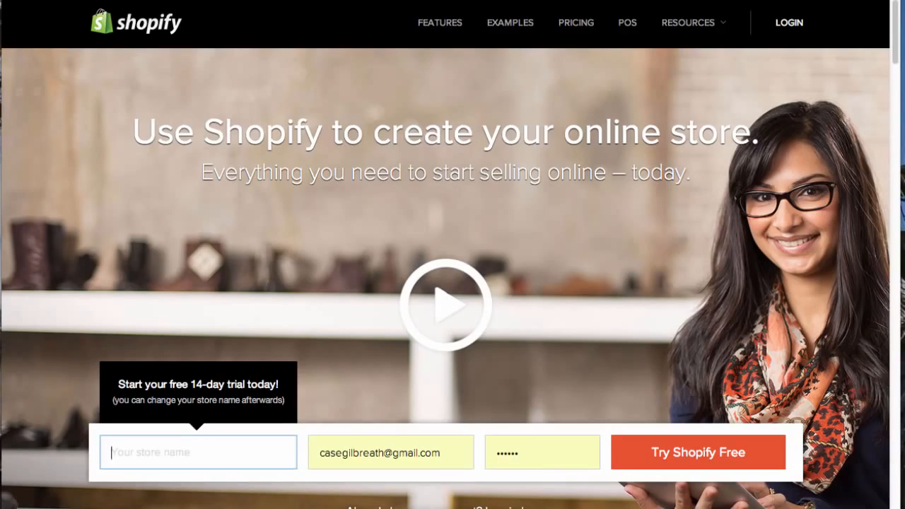
# - Open the Shopify documentation and support pages and look over the popular help questions
pyautogui.moveTo(697, 19)
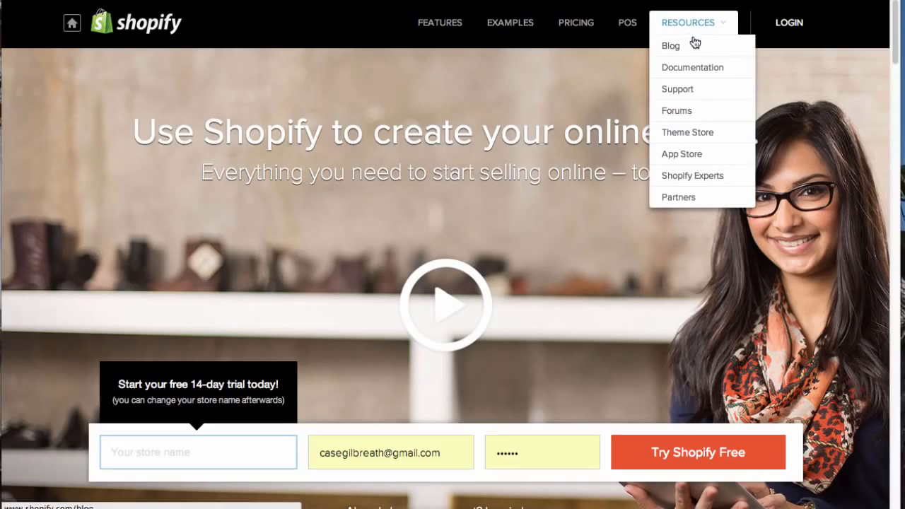
pyautogui.click(690, 68)
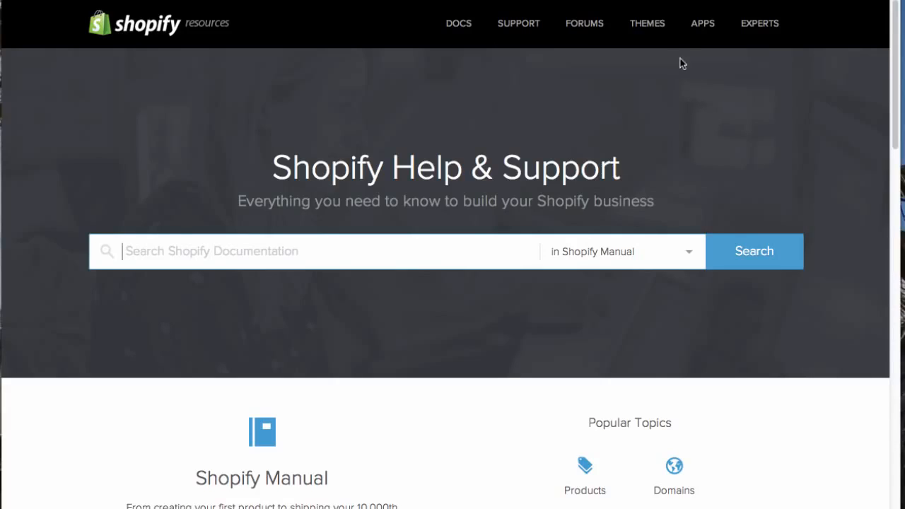
pyautogui.click(516, 28)
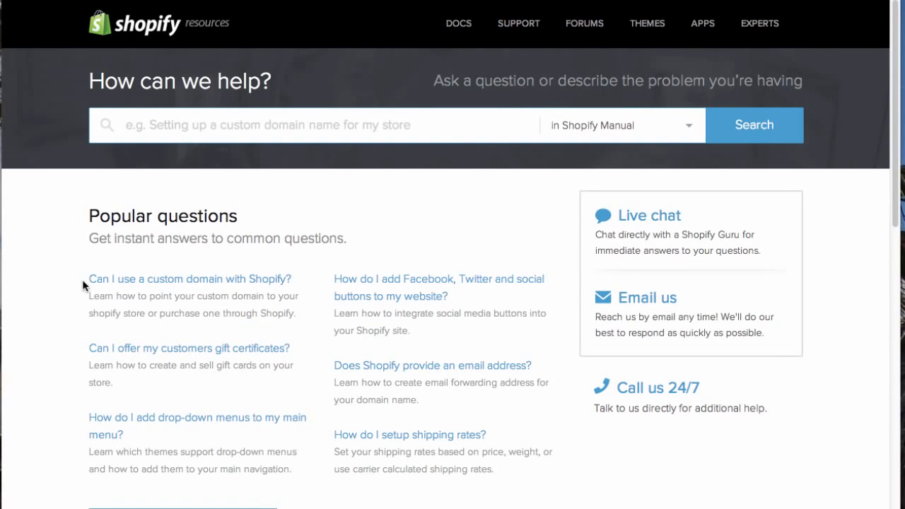
pyautogui.scroll(-1, 73, 263)
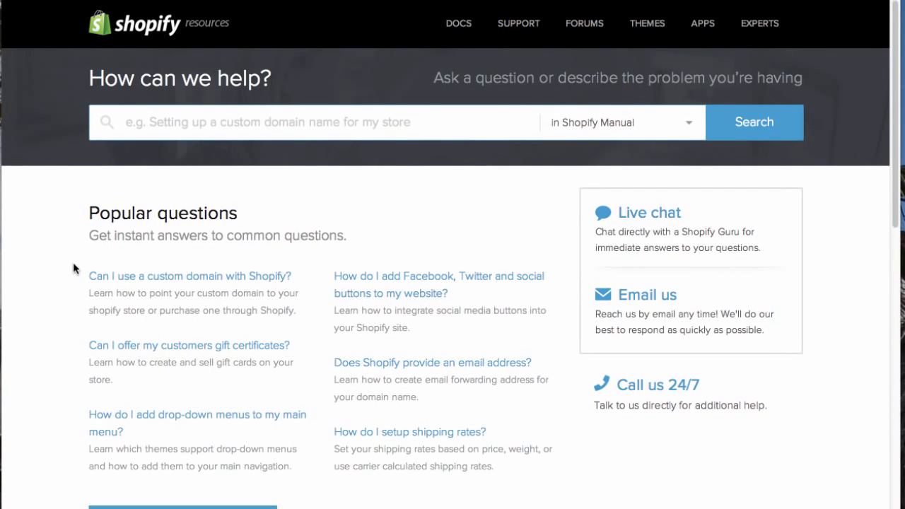
pyautogui.scroll(-5, 72, 262)
pyautogui.scroll(5, 69, 253)
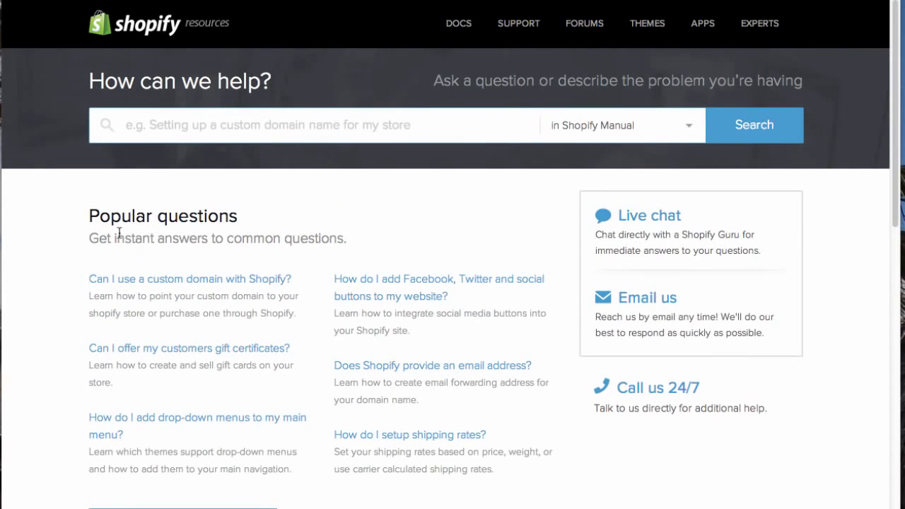
# - Open the Shopify Experts page and start the expert recommendation questionnaire
pyautogui.click(751, 26)
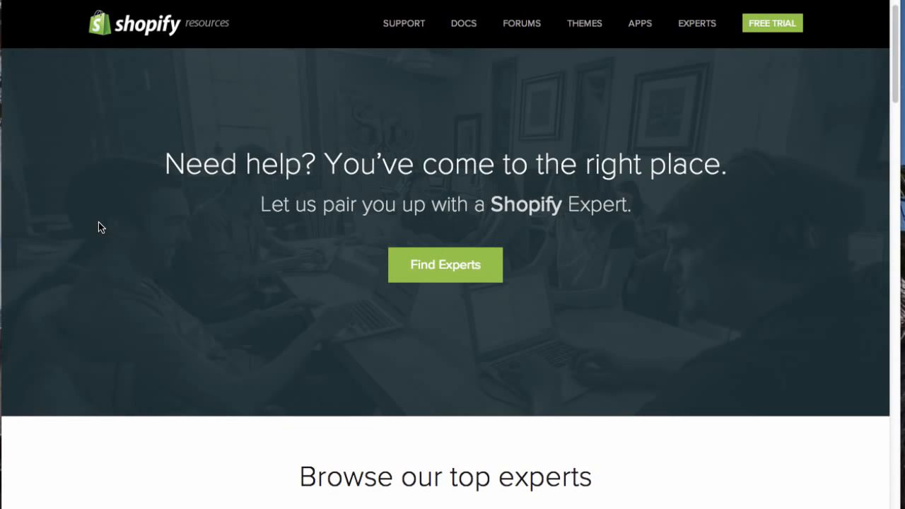
pyautogui.scroll(-4, 99, 225)
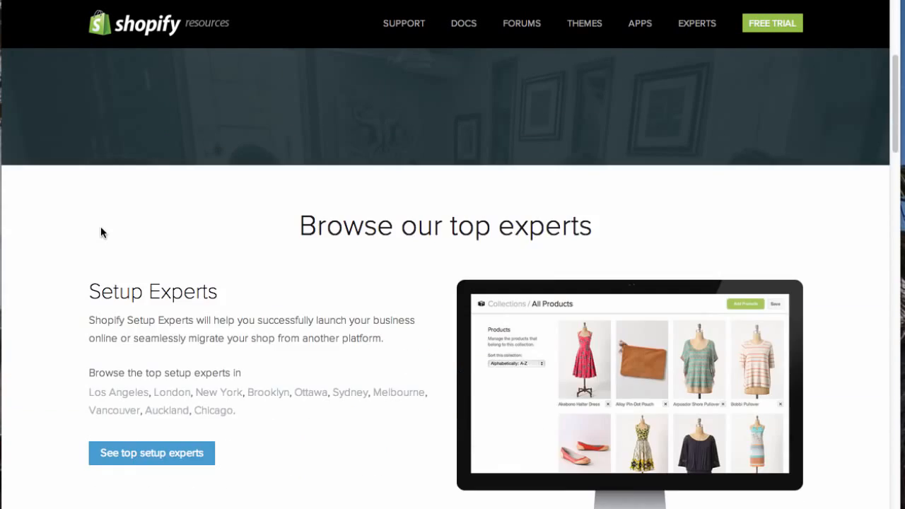
pyautogui.scroll(2, 100, 228)
pyautogui.scroll(2, 101, 228)
pyautogui.click(439, 295)
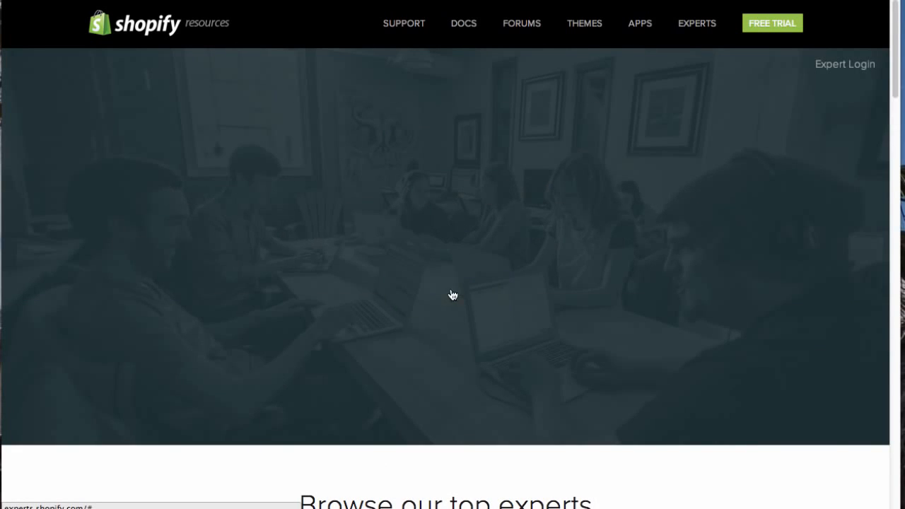
pyautogui.scroll(-5, 325, 299)
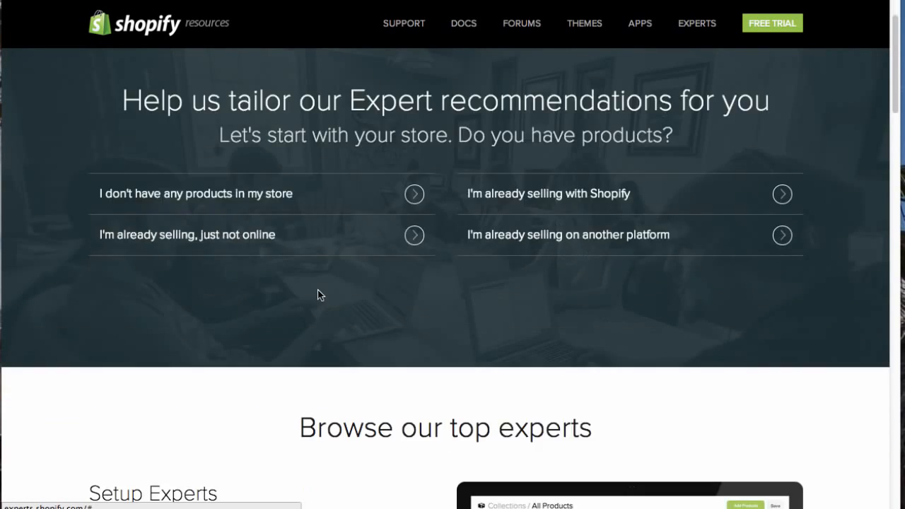
pyautogui.scroll(5, 317, 303)
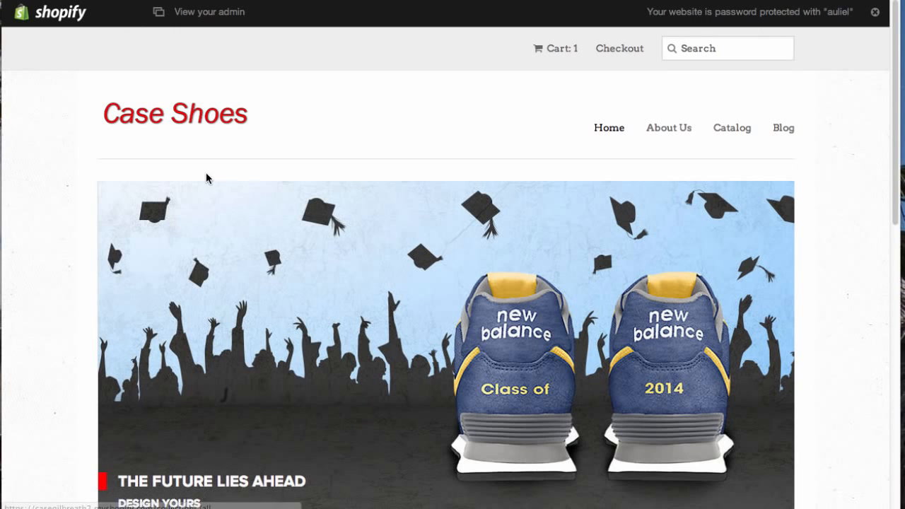
# - Look over the Case Shoes storefront homepage
pyautogui.scroll(-5, 59, 155)
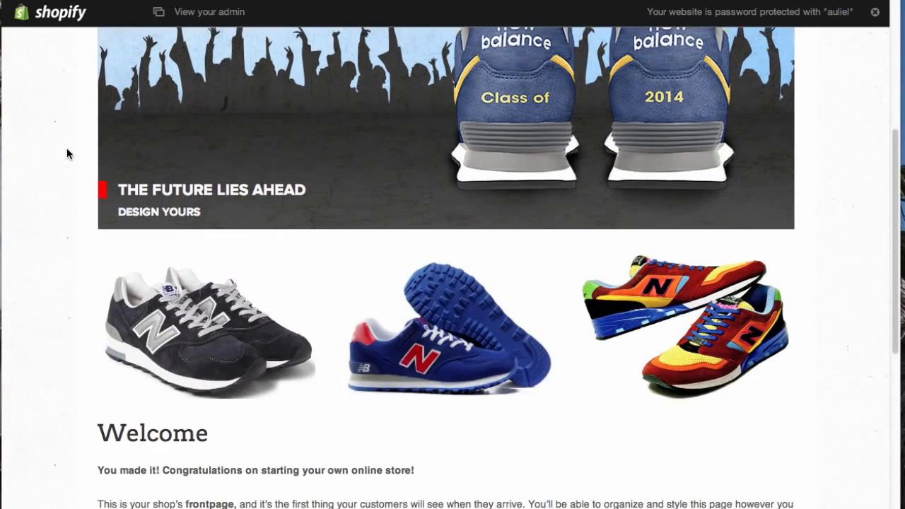
pyautogui.scroll(5, 68, 148)
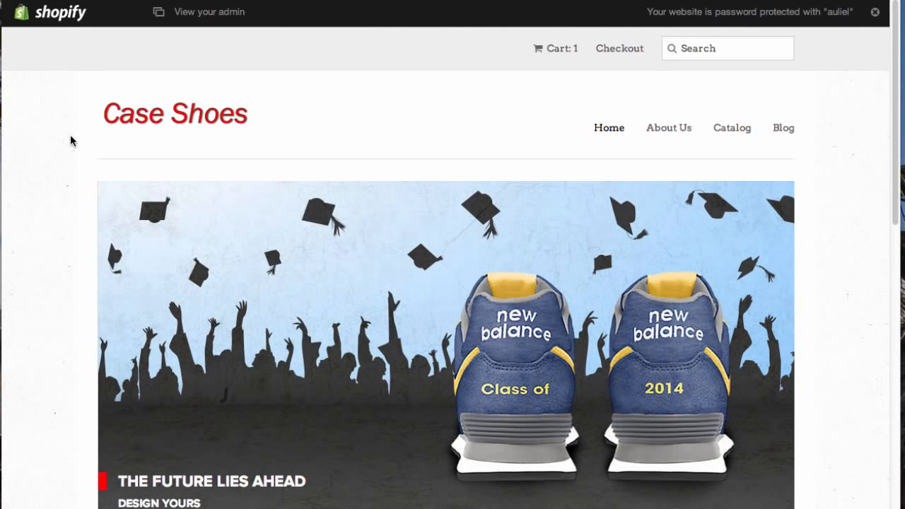